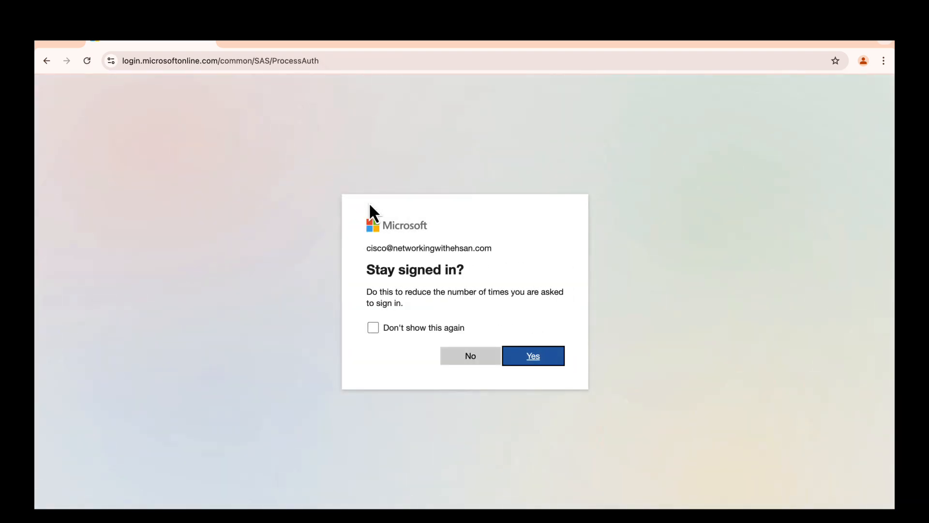
- Stay signed in to Microsoft and dismiss APIC's What's New welcome dialog
click(531, 361)
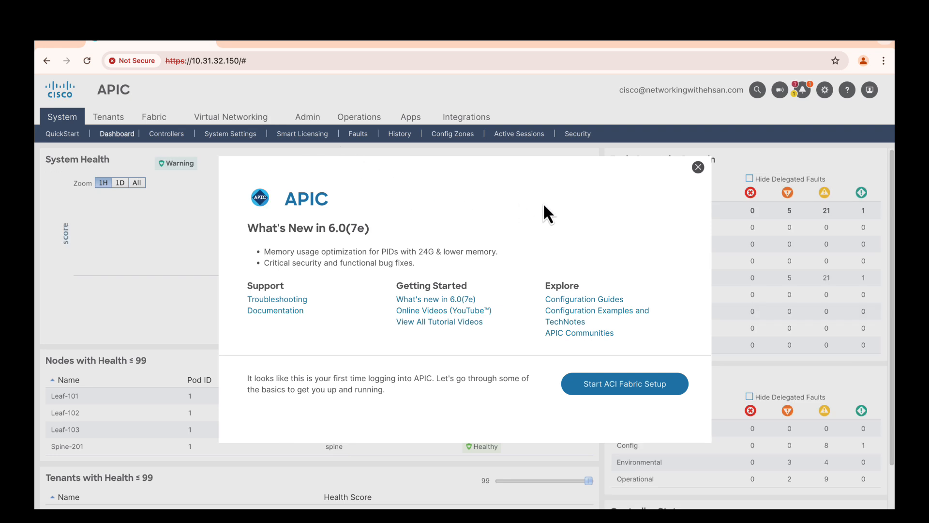
click(698, 168)
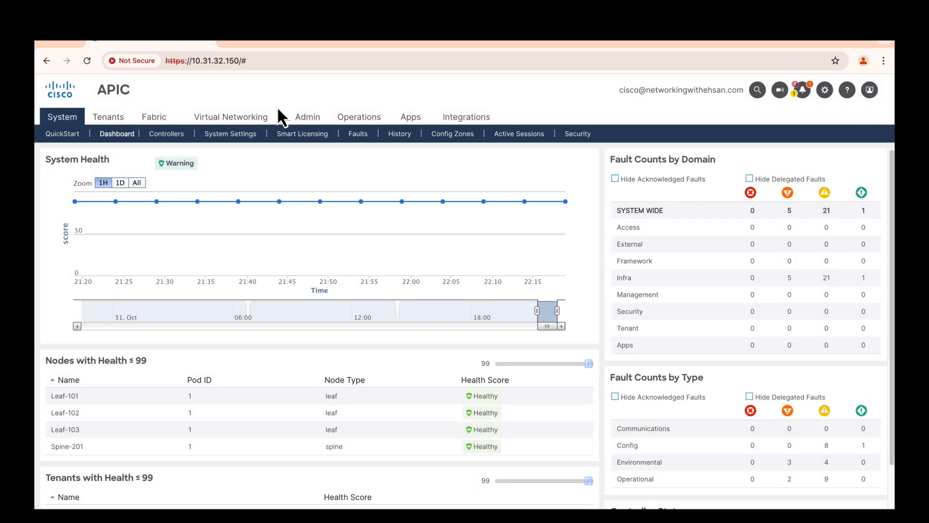
- Open the OAUTH_MICROSOFT remote user's details under Admin > AAA > Users > Remote
click(308, 118)
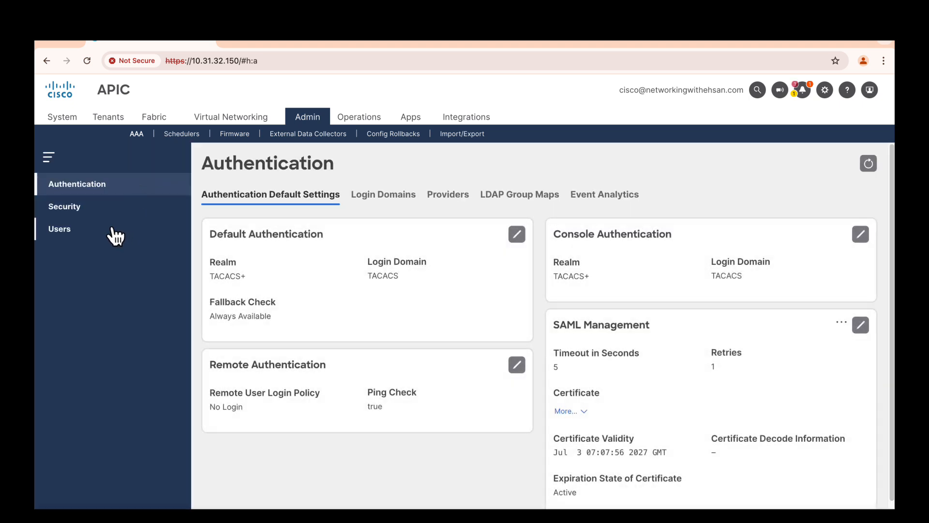
click(57, 237)
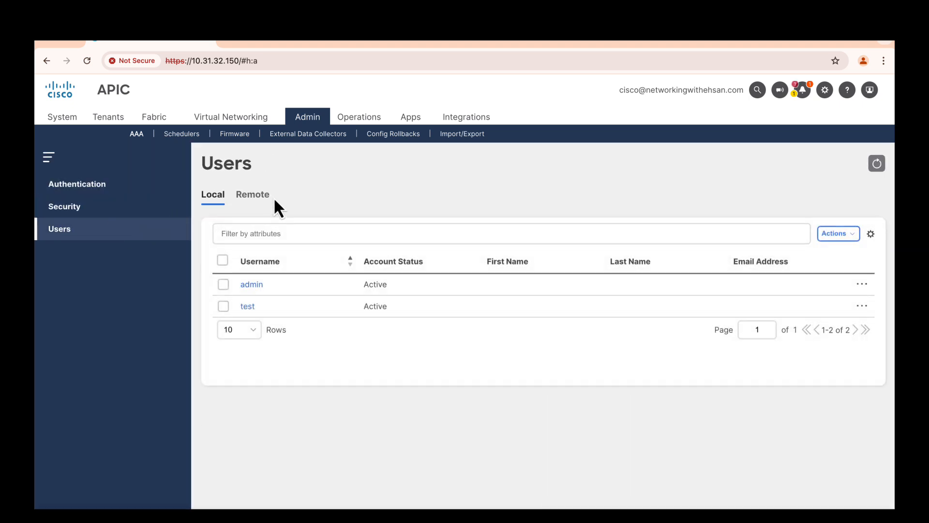
click(252, 195)
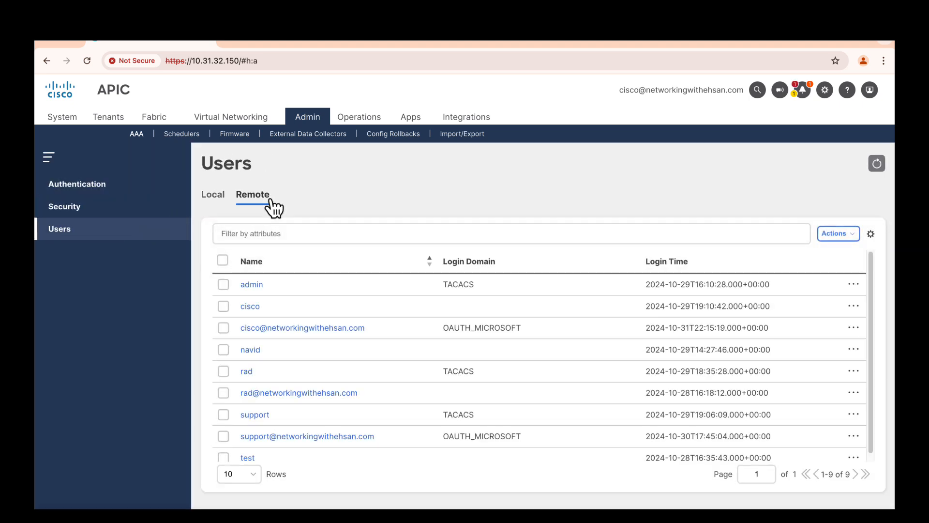
click(310, 329)
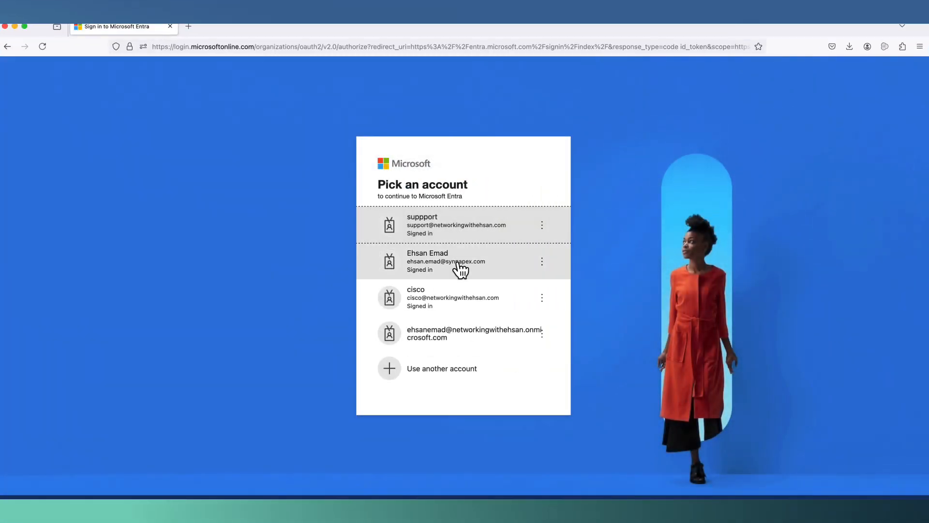
- Sign in to Entra as the tenant admin with the saved password and stay signed in
click(458, 337)
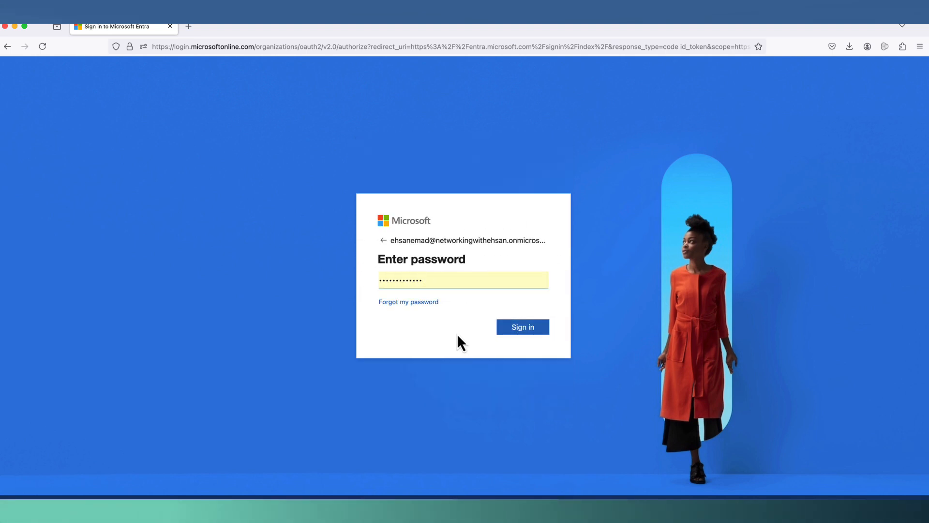
click(508, 333)
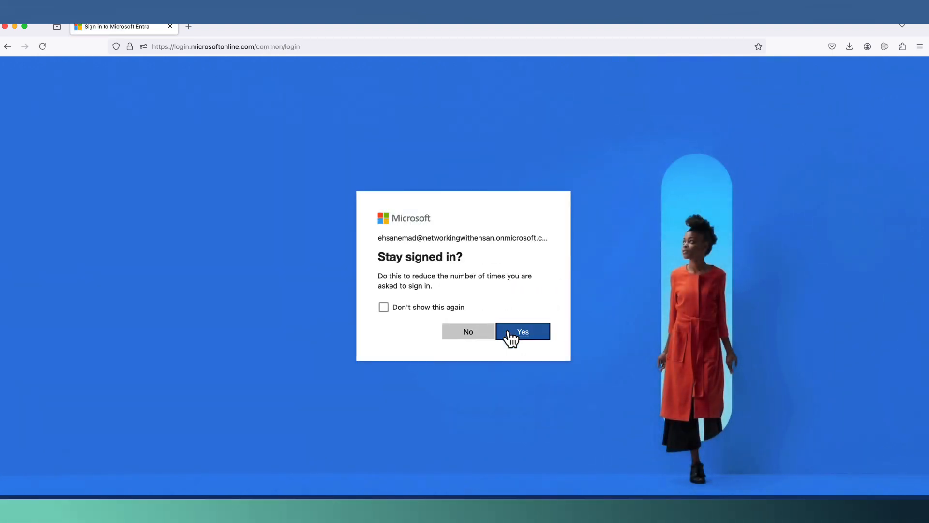
click(515, 339)
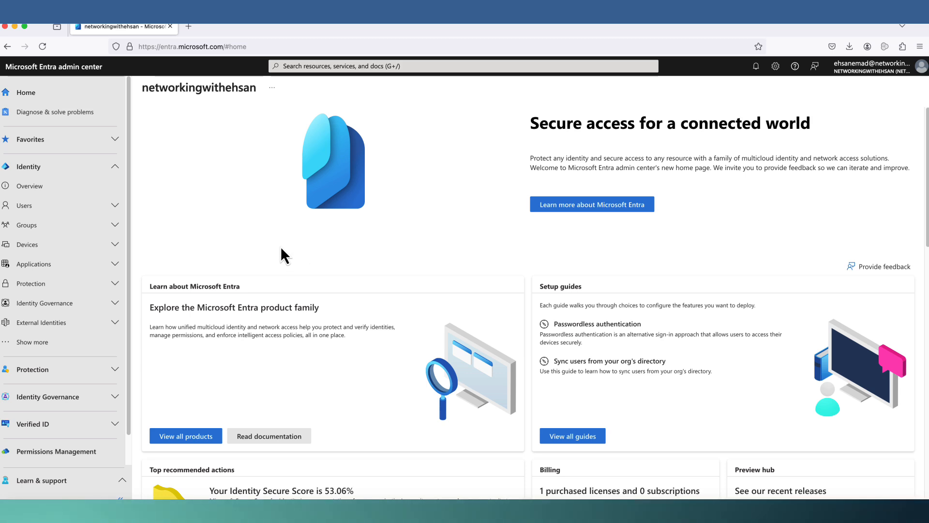
- Search 'enter' to reach Enterprise applications and start a New application from the gallery
click(314, 62)
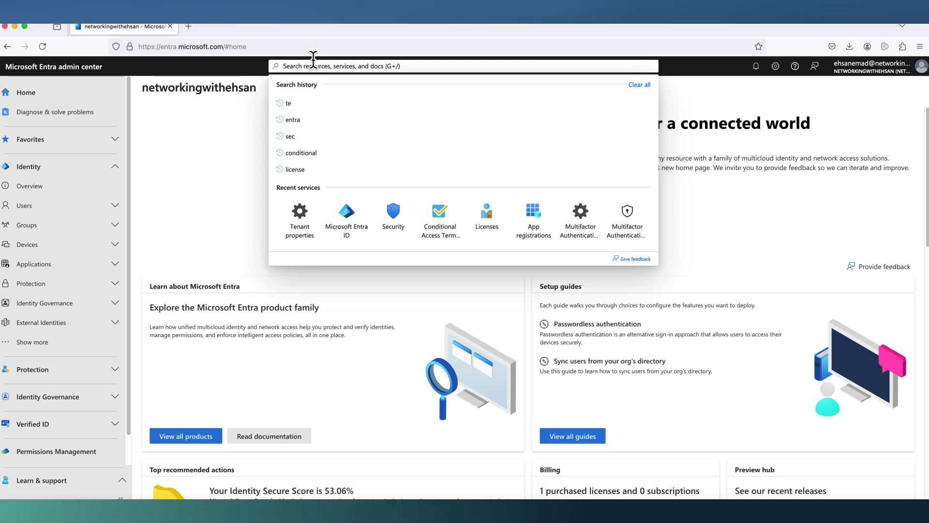
text(enter)
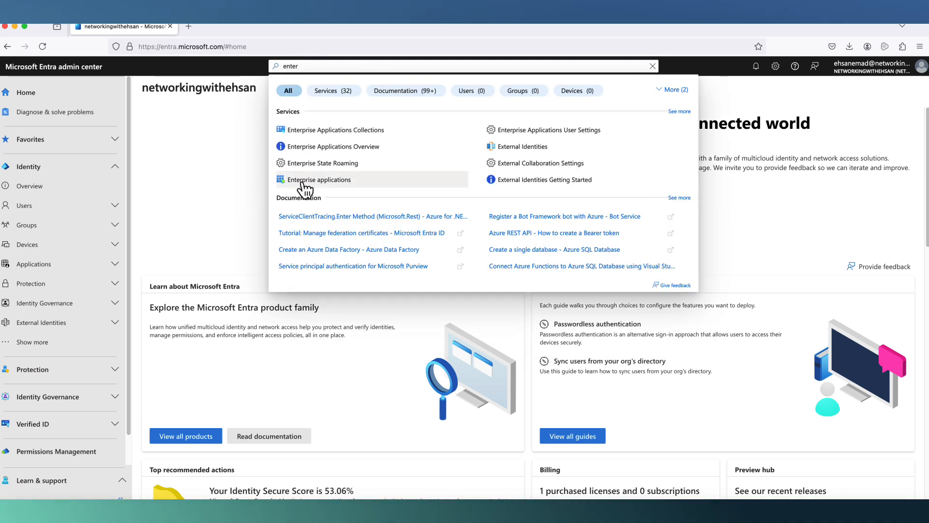
click(325, 180)
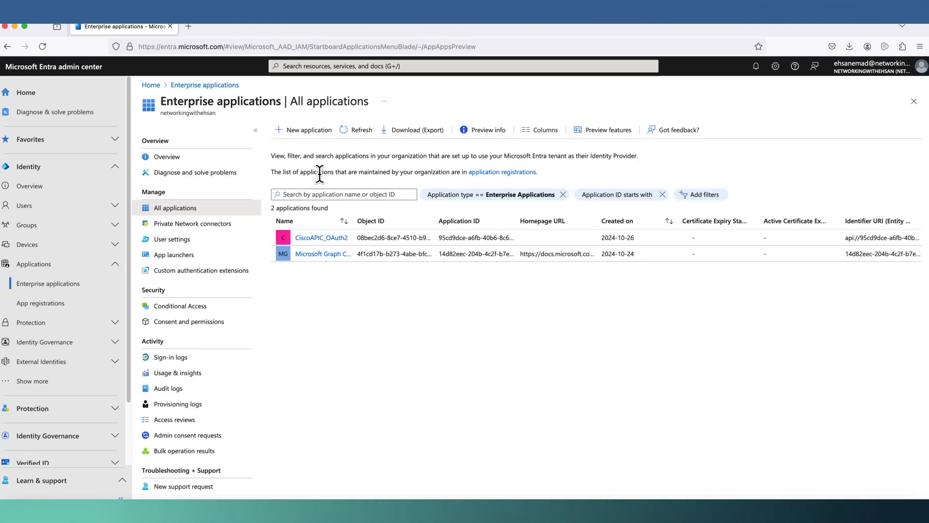
click(310, 131)
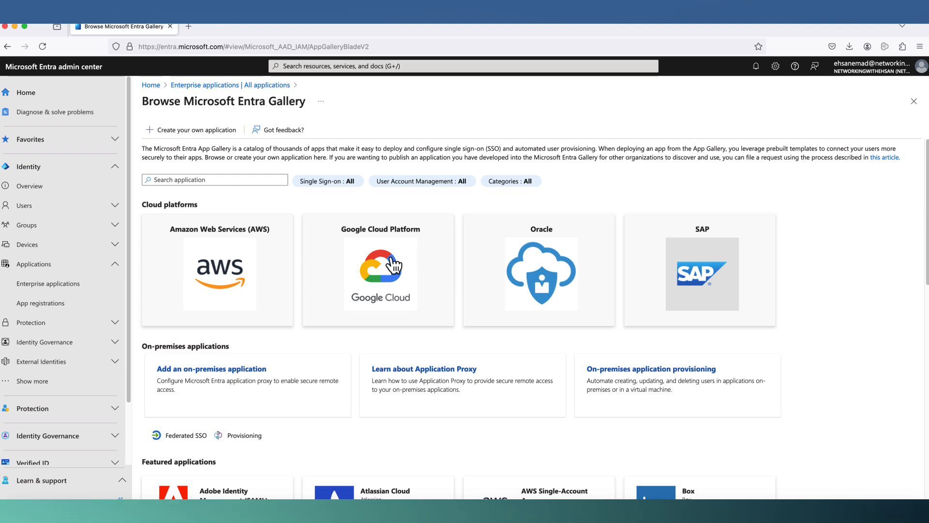
scroll(392, 263, down, 3)
scroll(387, 261, up, 3)
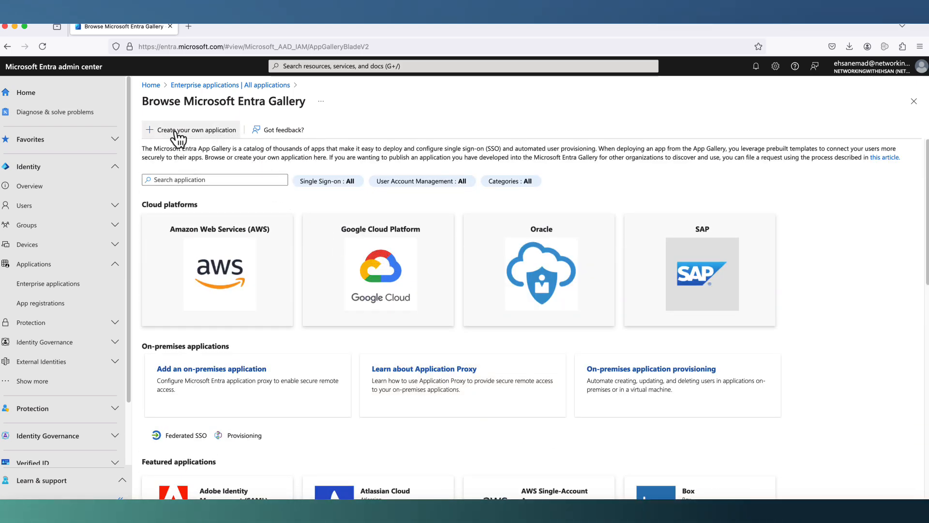
- Create your own non-gallery application named CISCO_APIC_OAUTH and view its Overview
click(206, 131)
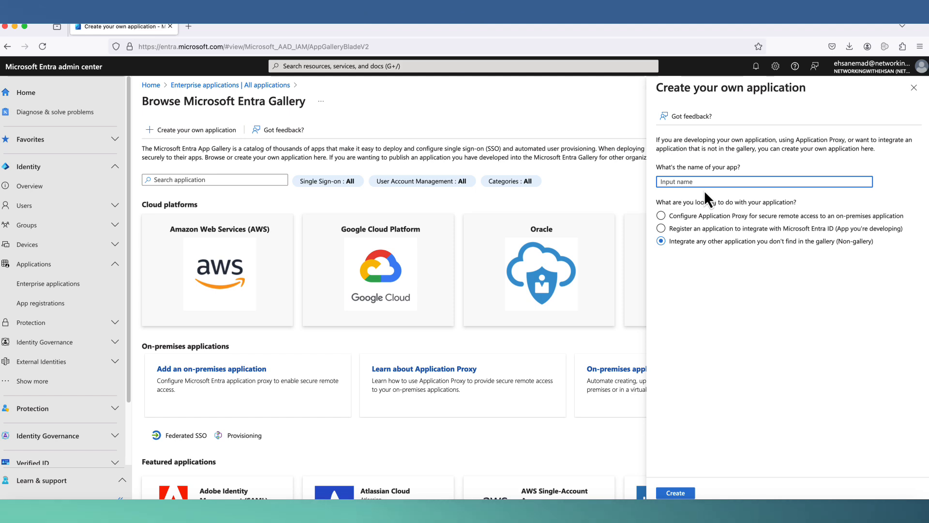
text(CISCO)
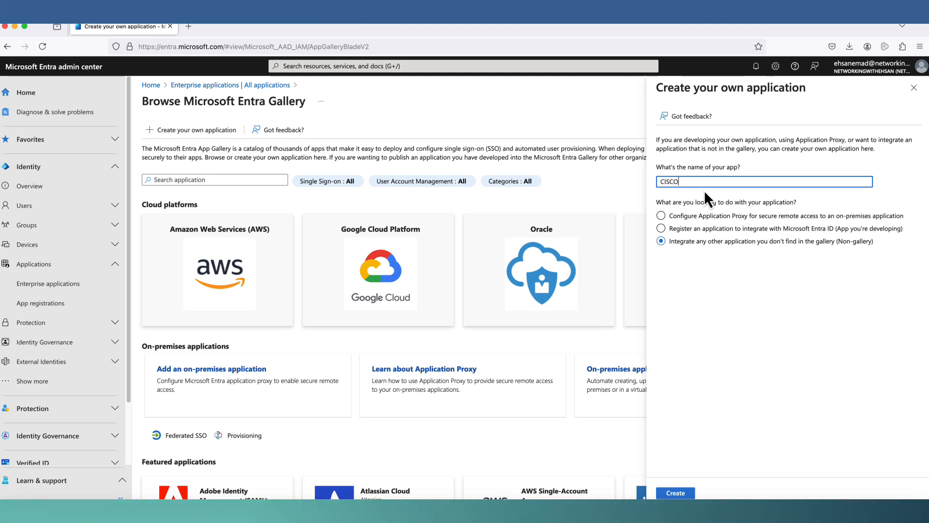
text(_APIC_)
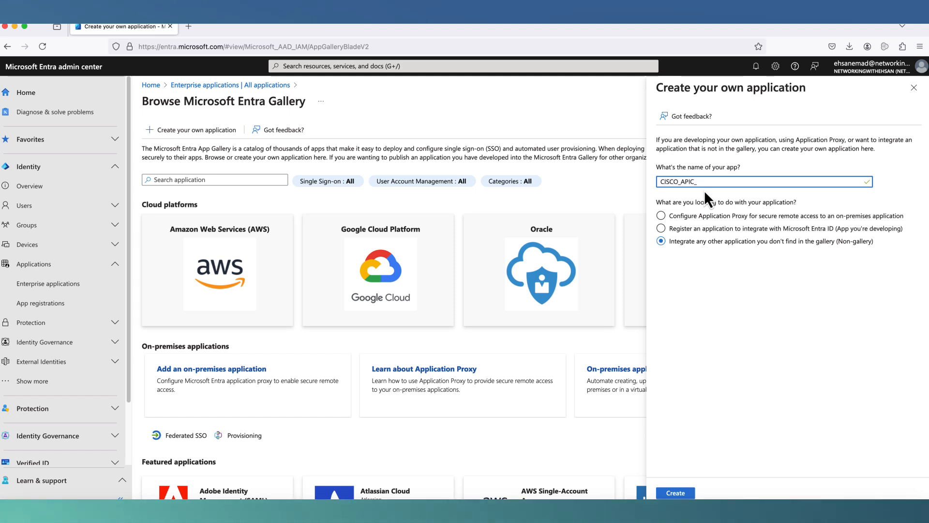
text(OAUTH)
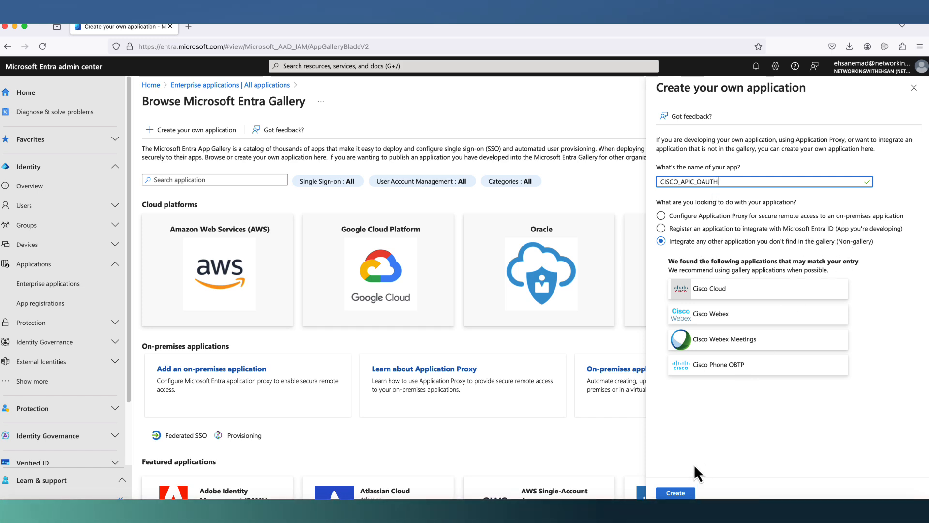
click(676, 493)
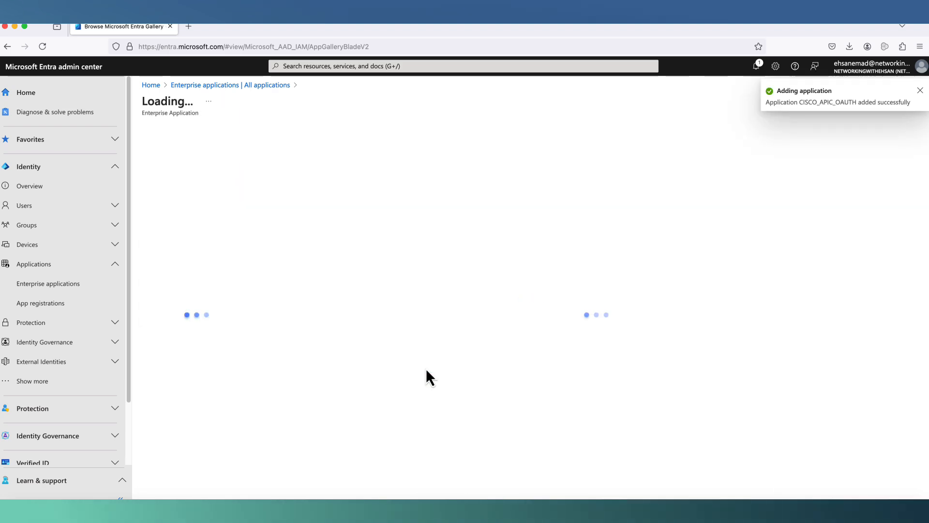
scroll(425, 376, down, 2)
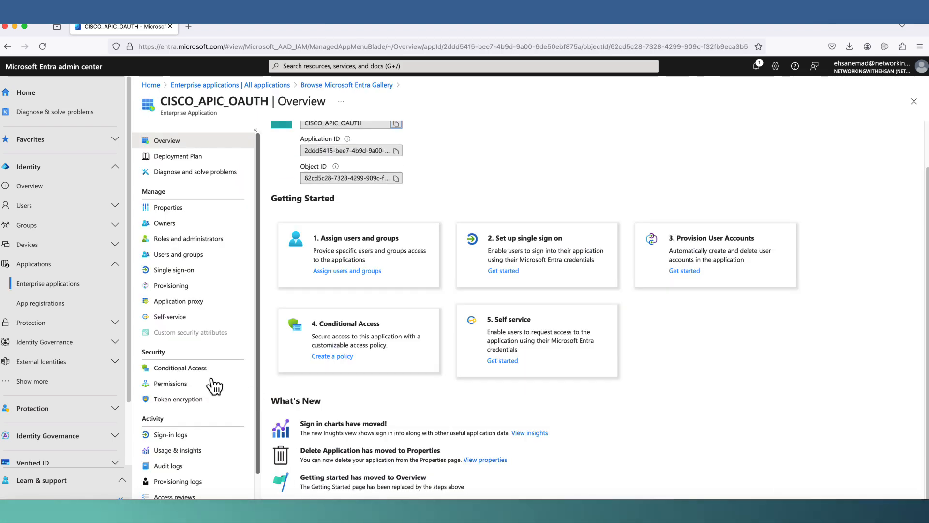
- Open CISCO_APIC_OAUTH from App registrations under All applications
click(47, 305)
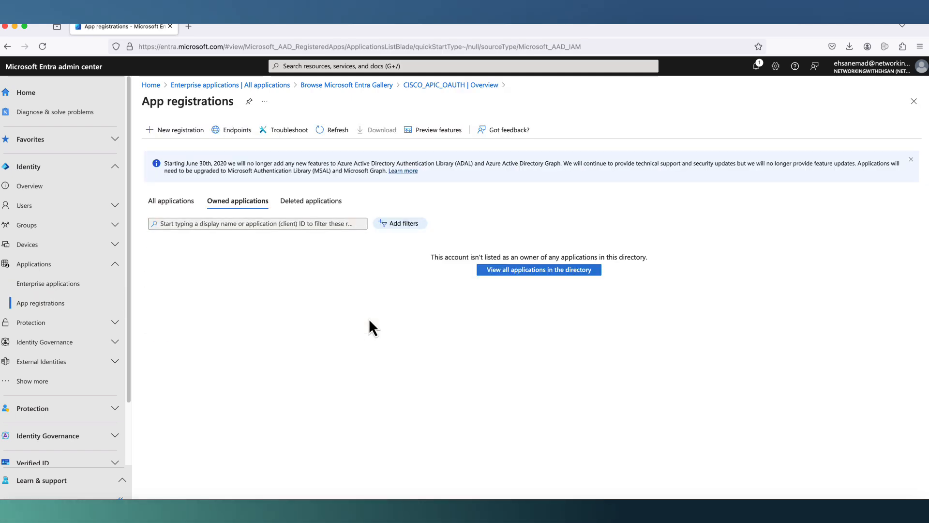
click(175, 203)
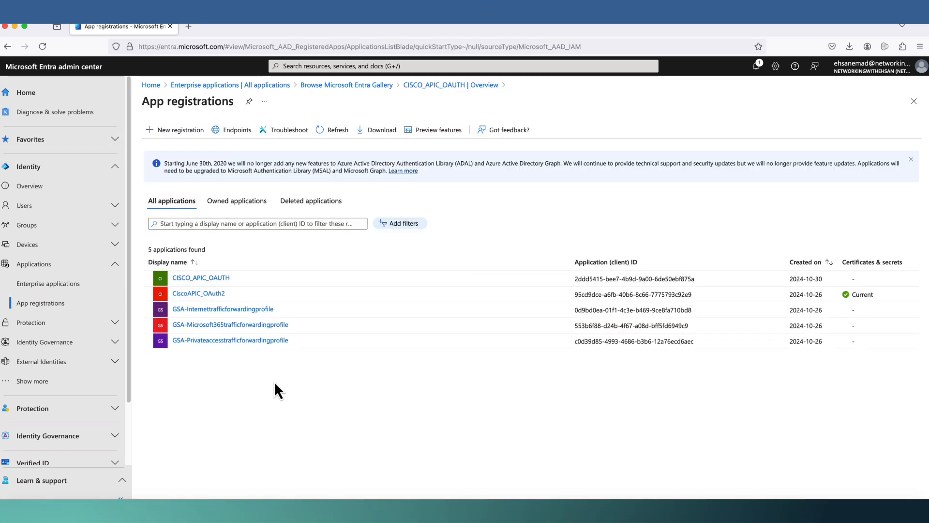
click(203, 280)
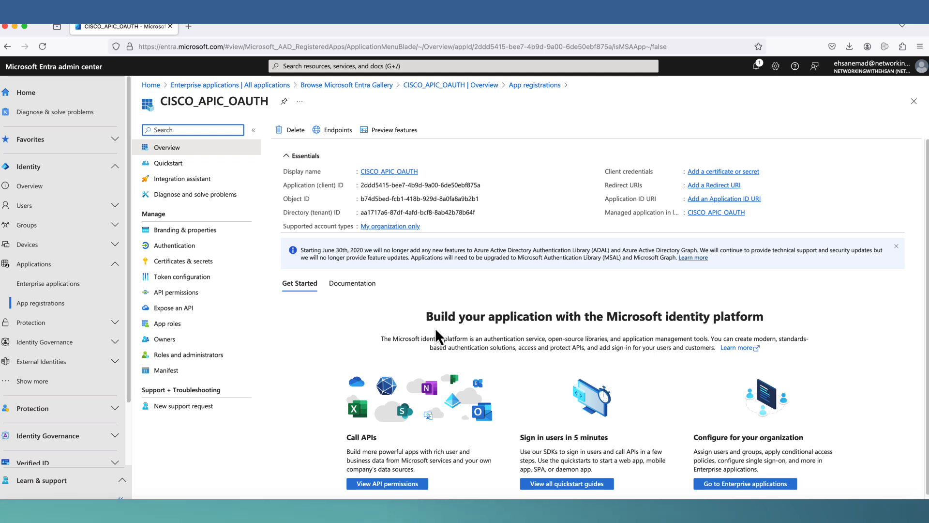
- Add a client secret described 'CISCO APIC OAUTH' and copy its value
click(720, 172)
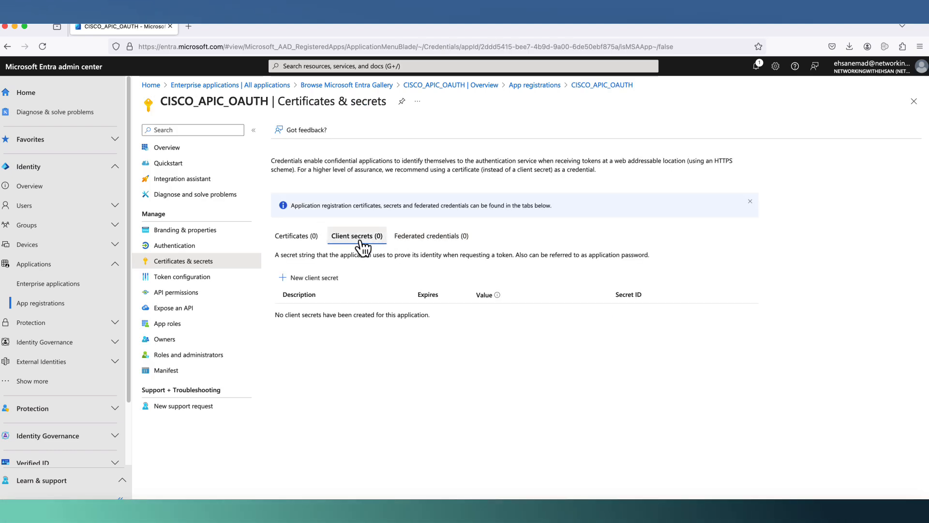
click(295, 280)
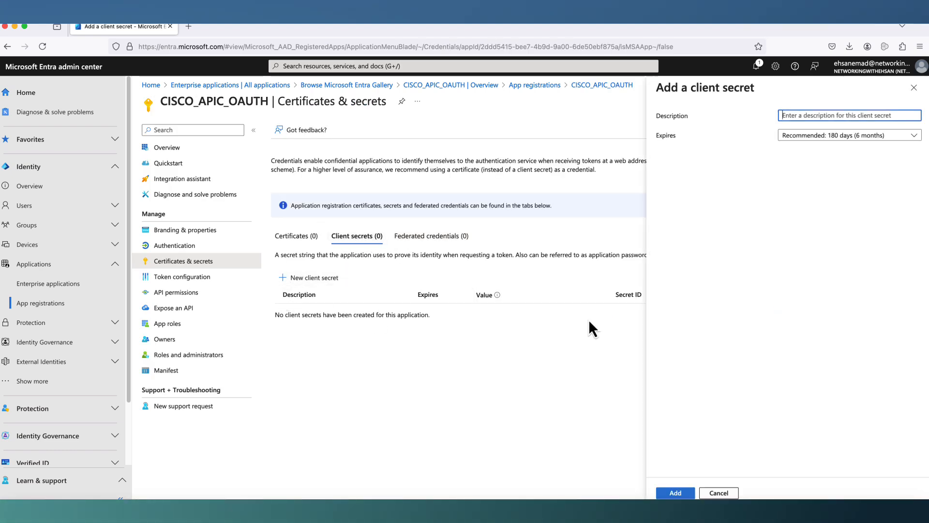
text(C)
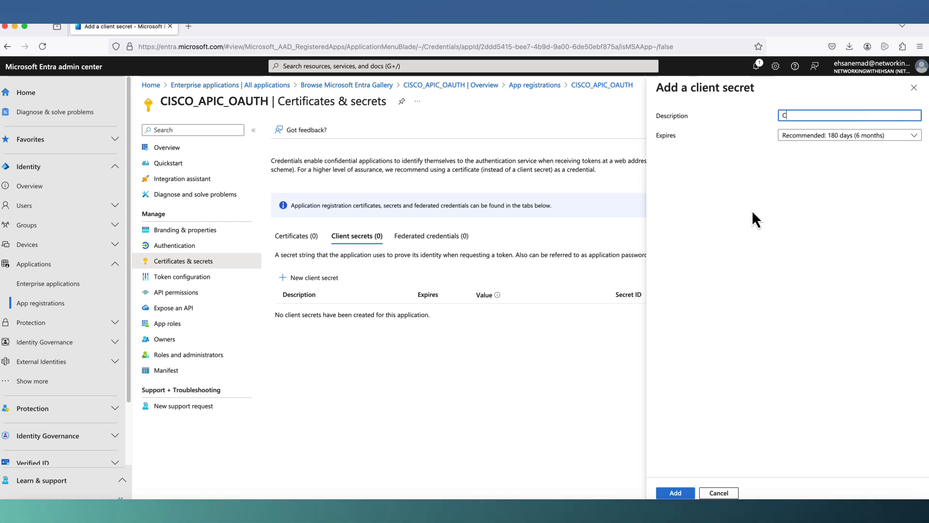
text(ISCO APIC)
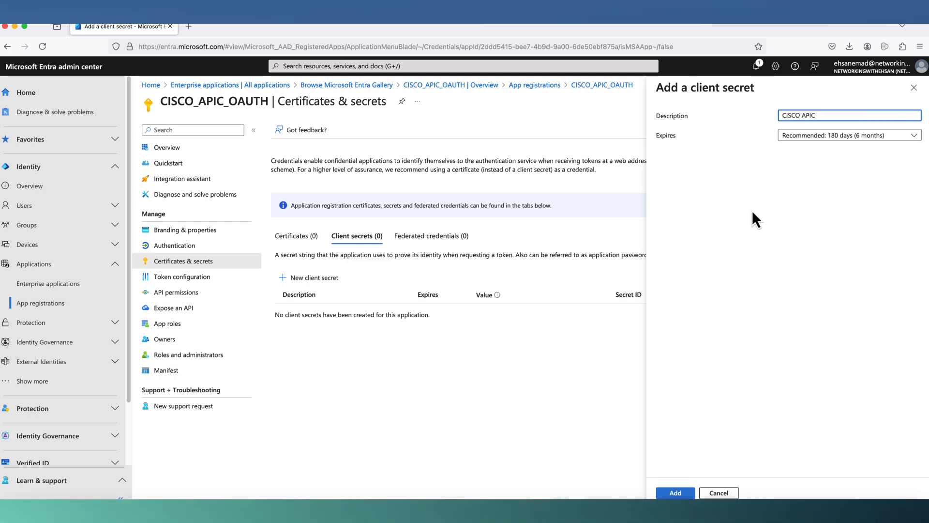
text( OA)
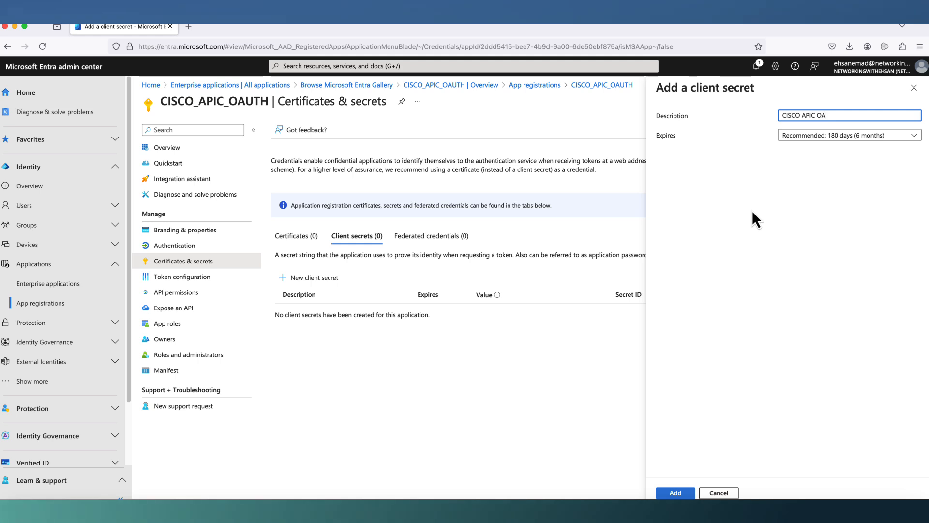
text(UTH)
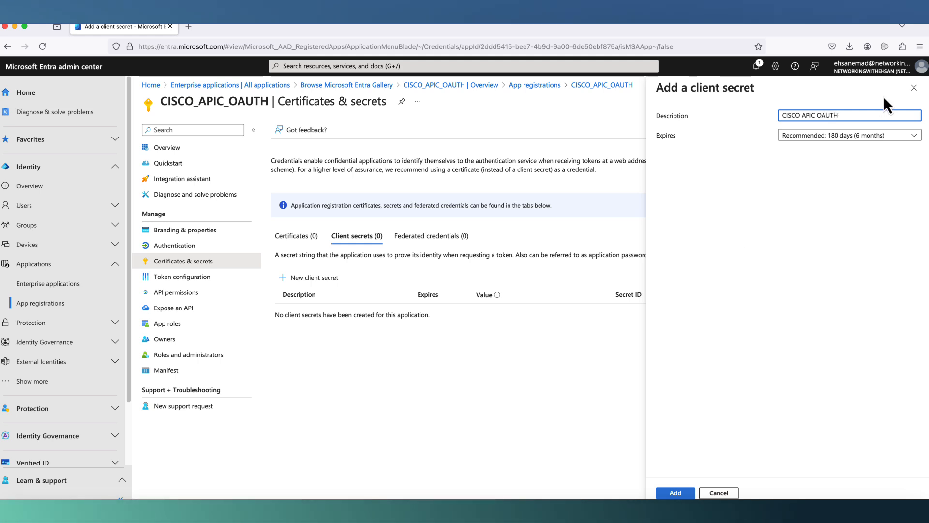
click(676, 493)
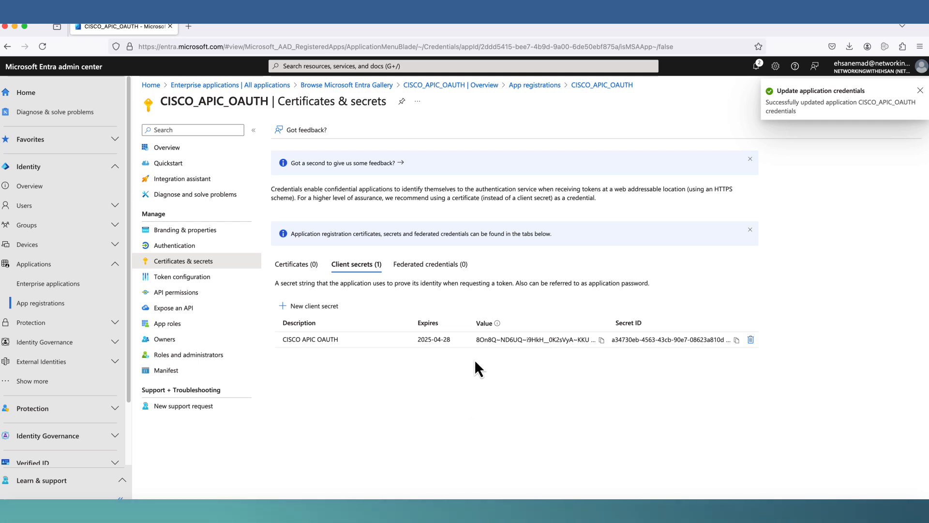
click(602, 340)
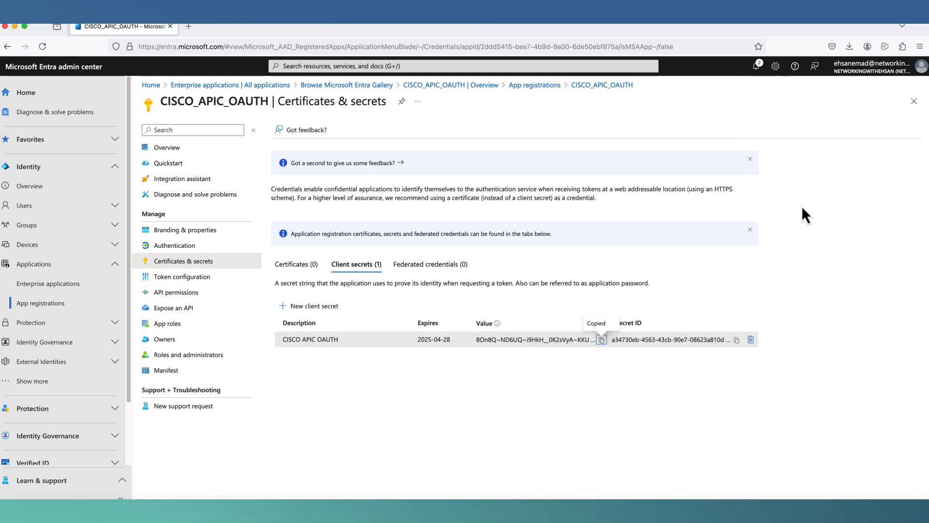
- Paste the copied client secret into a new TextEdit document, then minimize TextEdit
key(super+space)
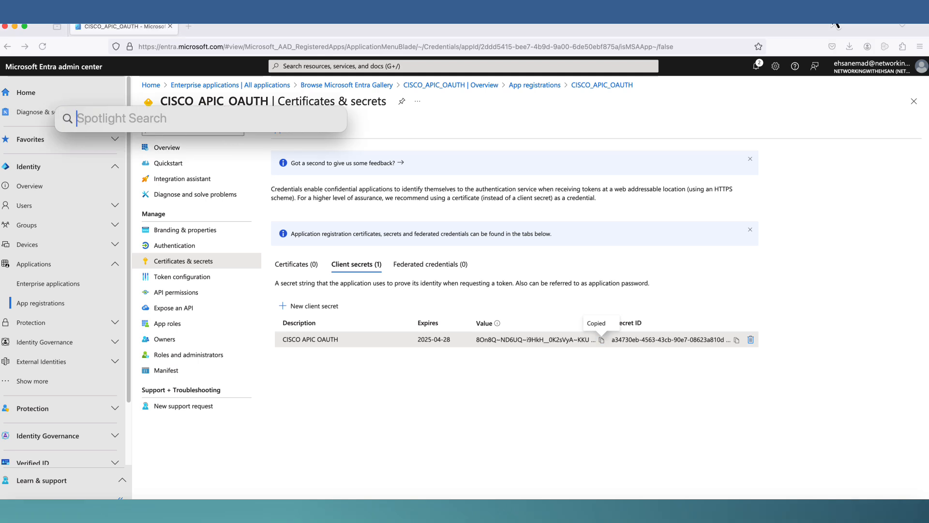
text(text)
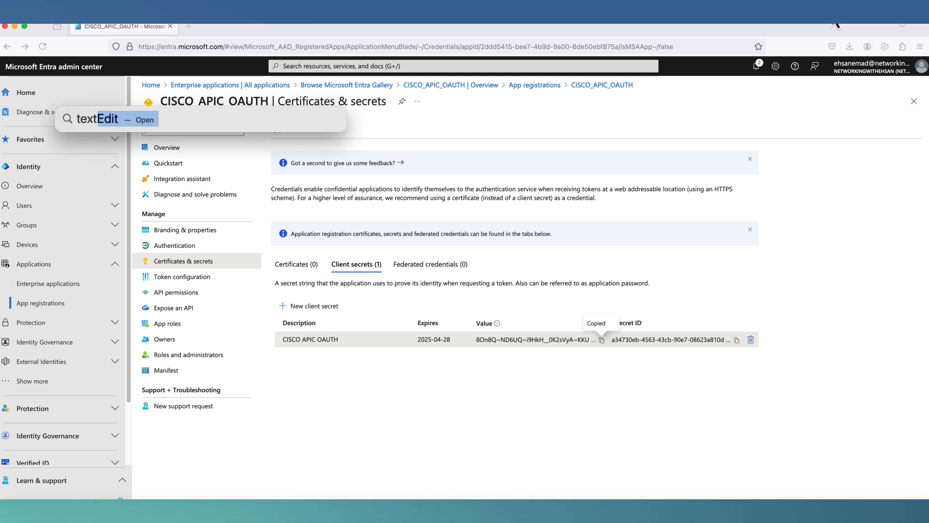
key(Return)
right_click(248, 151)
click(260, 176)
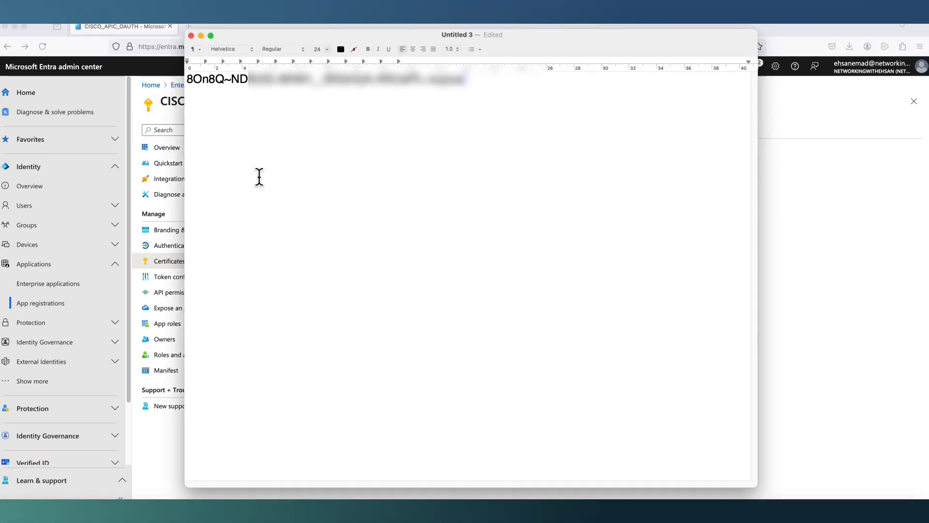
click(201, 36)
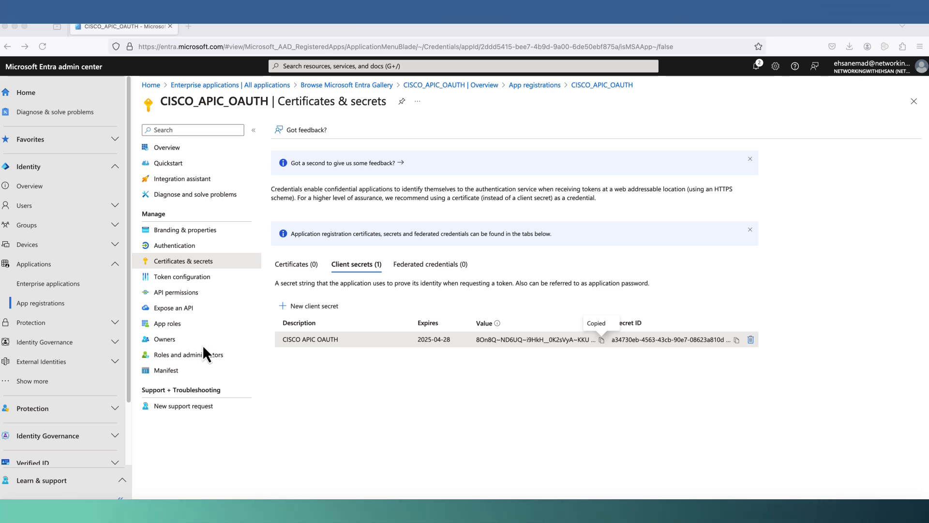
- Start adding delegated Microsoft Graph permissions, ticking openid and profile
click(186, 292)
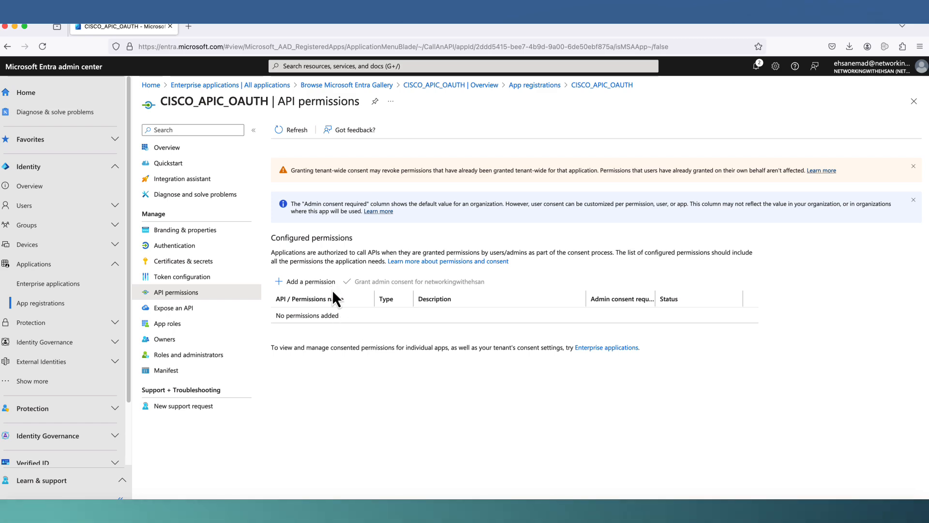
click(319, 285)
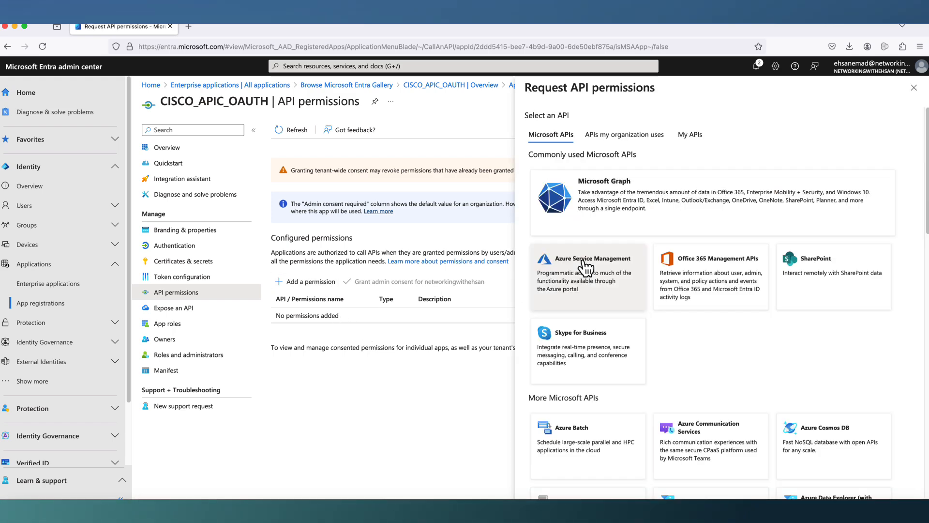
click(602, 202)
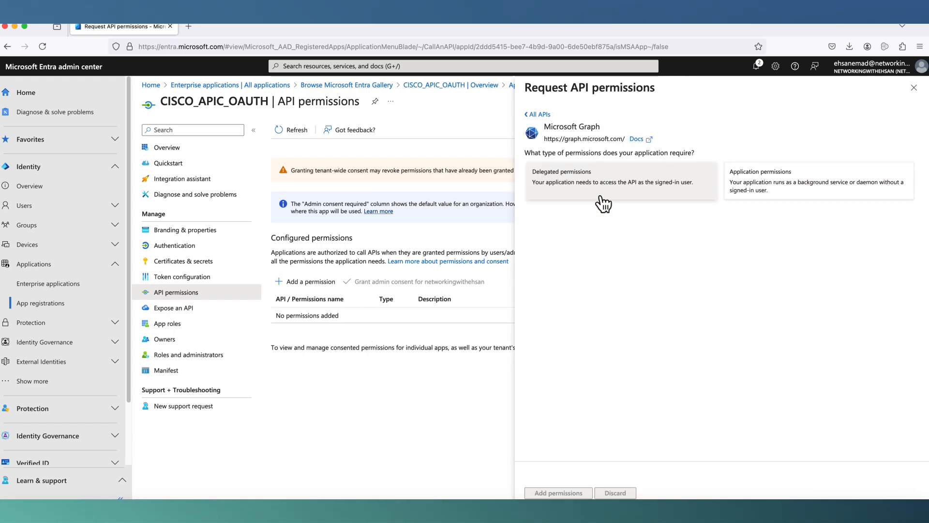
click(594, 196)
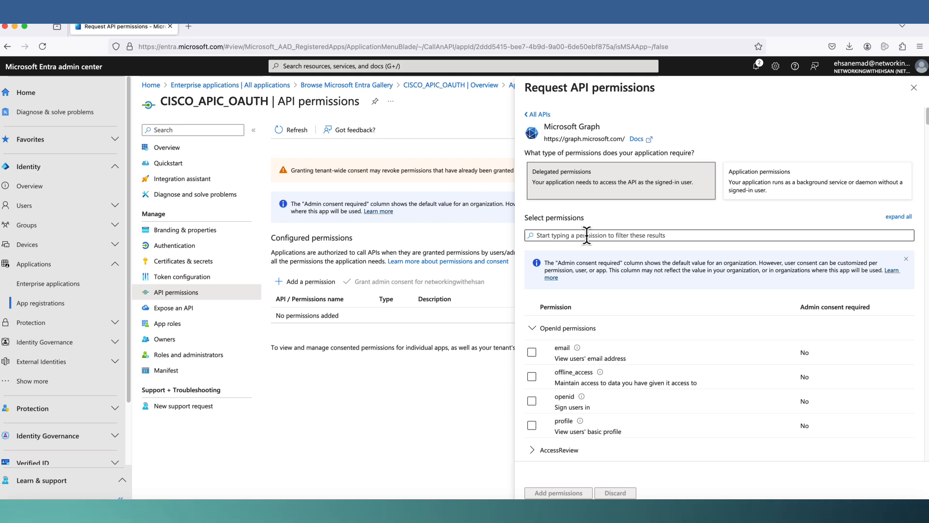
click(530, 400)
scroll(569, 392, down, 1)
scroll(569, 392, down, 2)
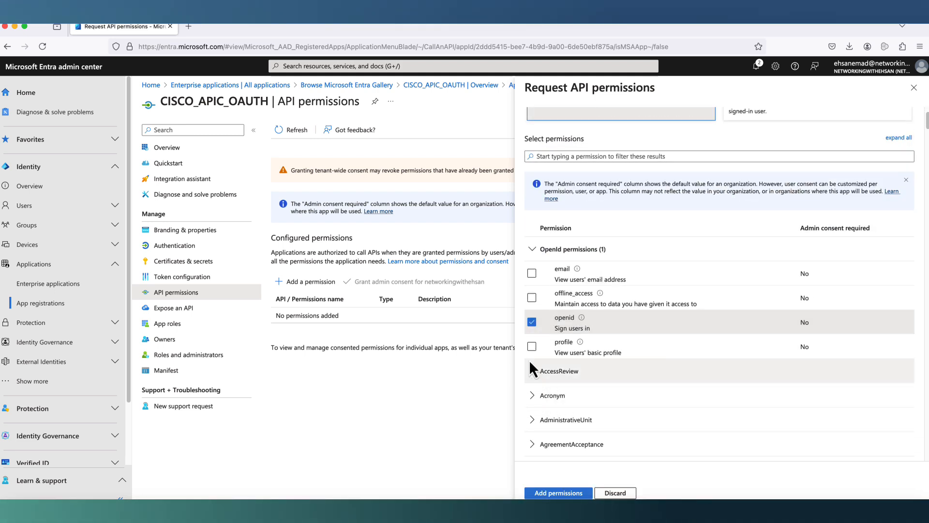
click(535, 351)
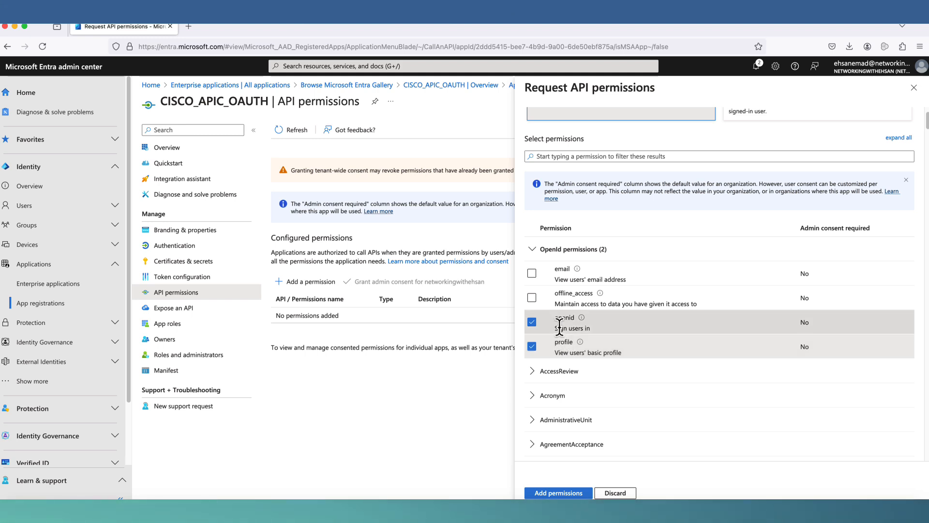
- Also tick the Group.Read.All and GroupMember.Read.All delegated permissions
click(576, 156)
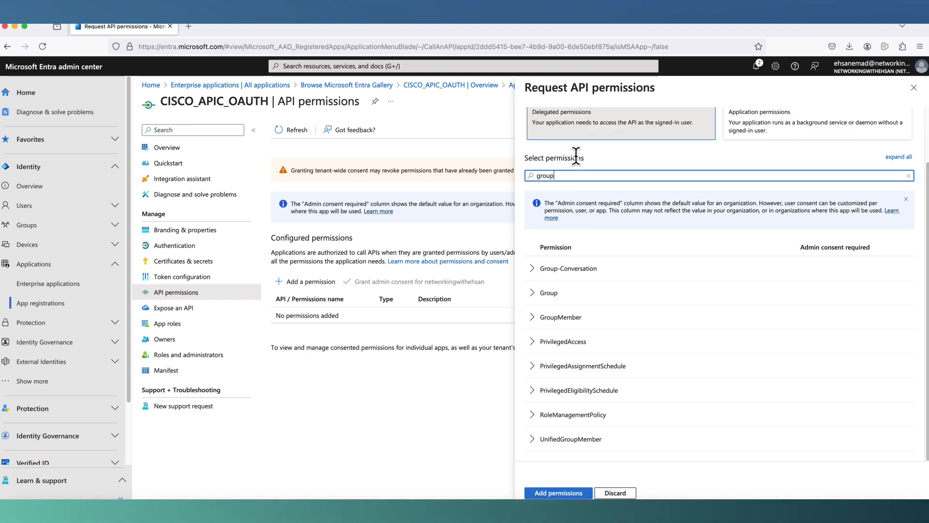
click(535, 294)
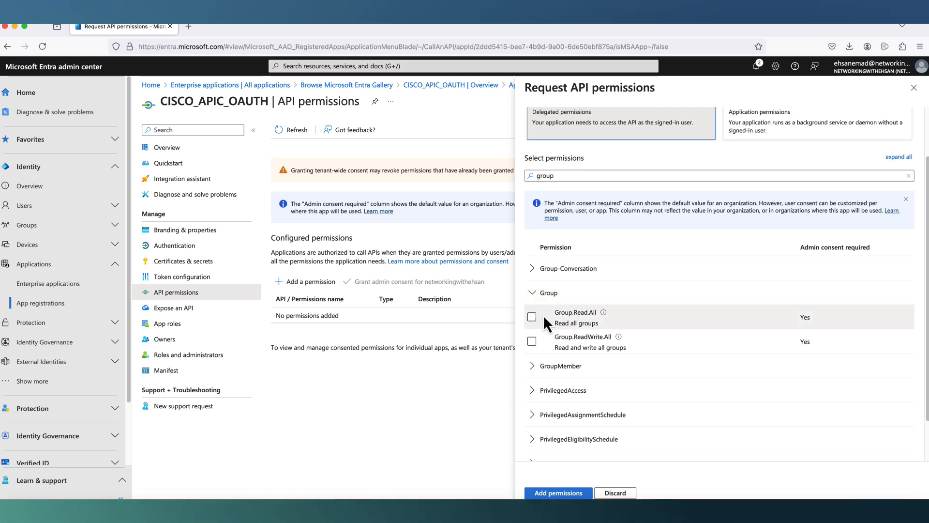
click(532, 317)
click(533, 367)
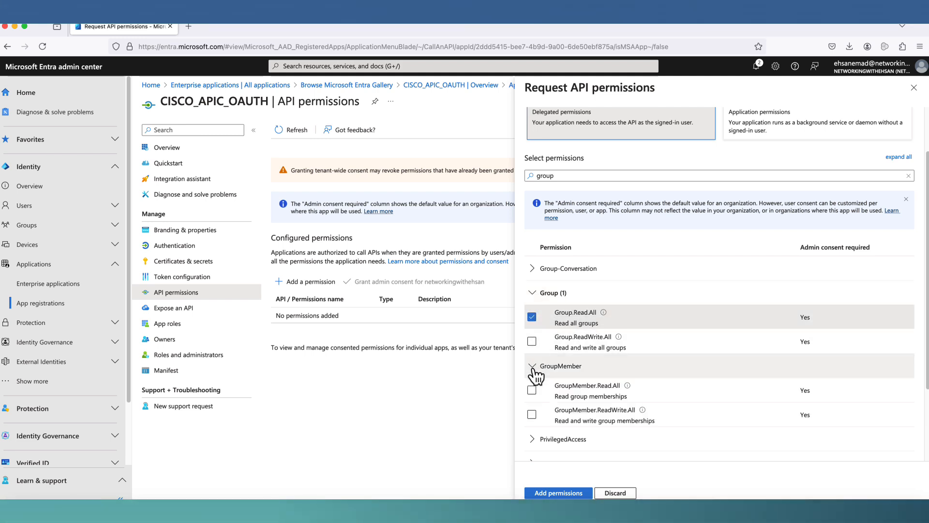
click(533, 390)
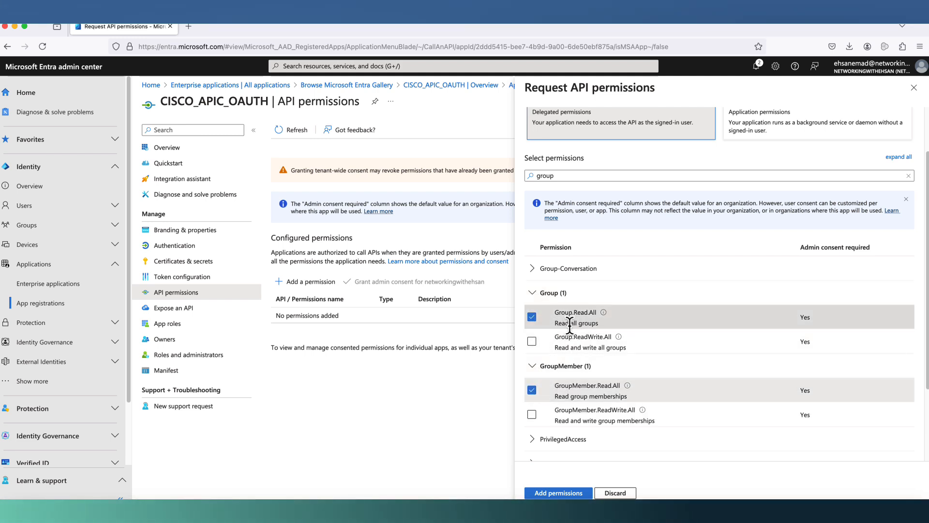
- Filter by 'user', tick User.Read and User.Read.All, and add the permissions
double_click(528, 175)
text(user)
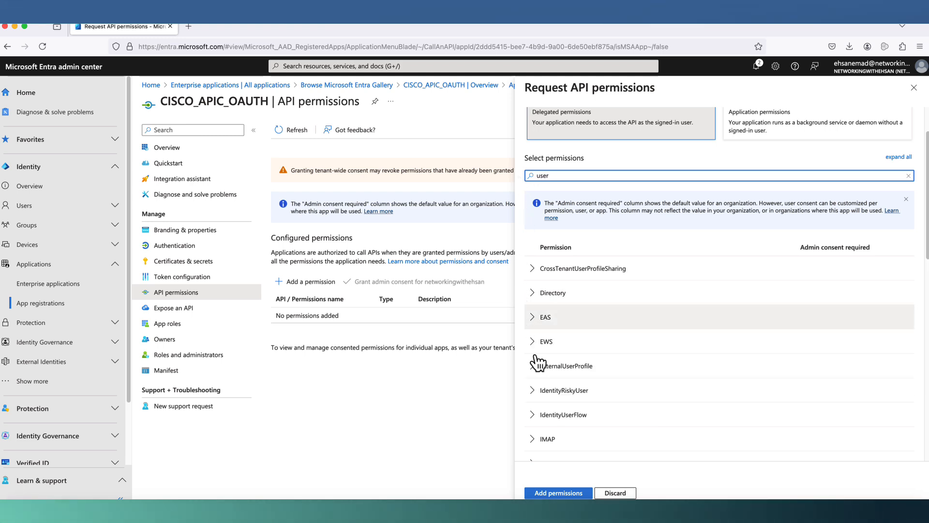
scroll(586, 330, down, 2)
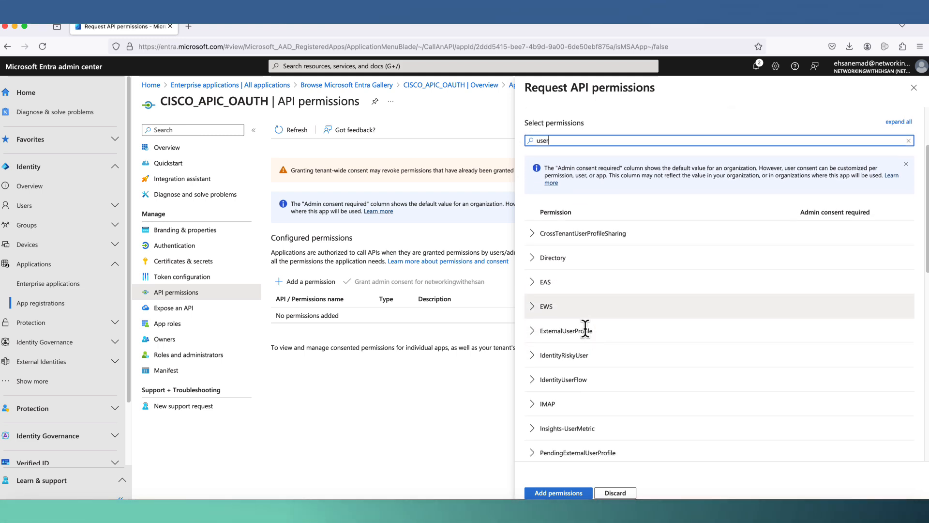
scroll(586, 330, down, 10)
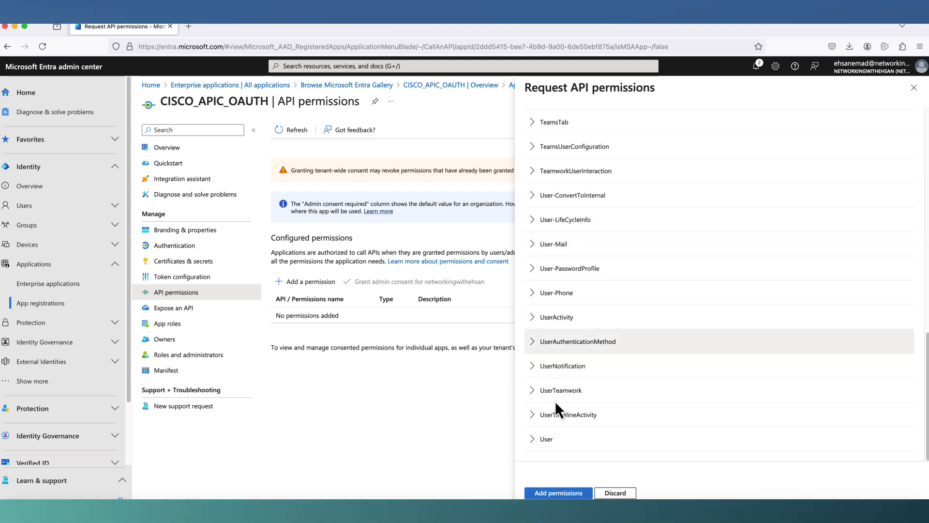
click(531, 440)
scroll(587, 322, down, 5)
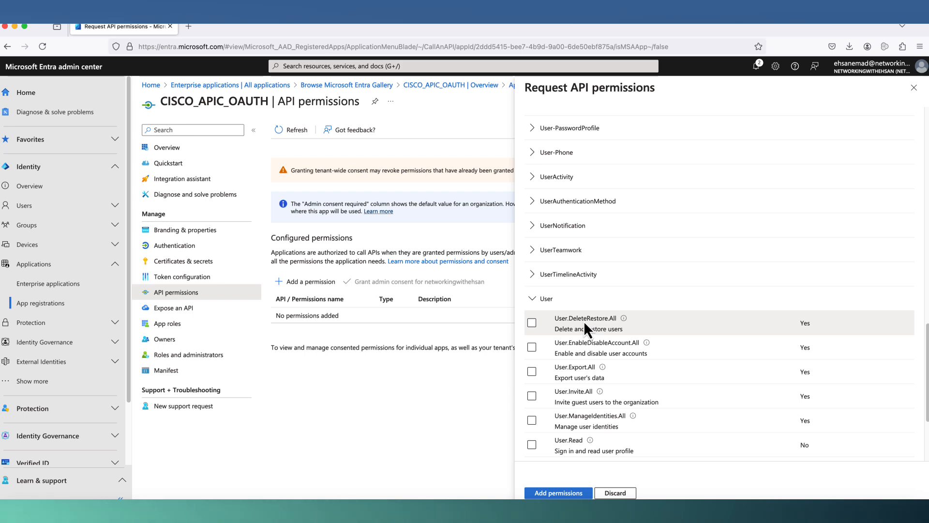
click(535, 443)
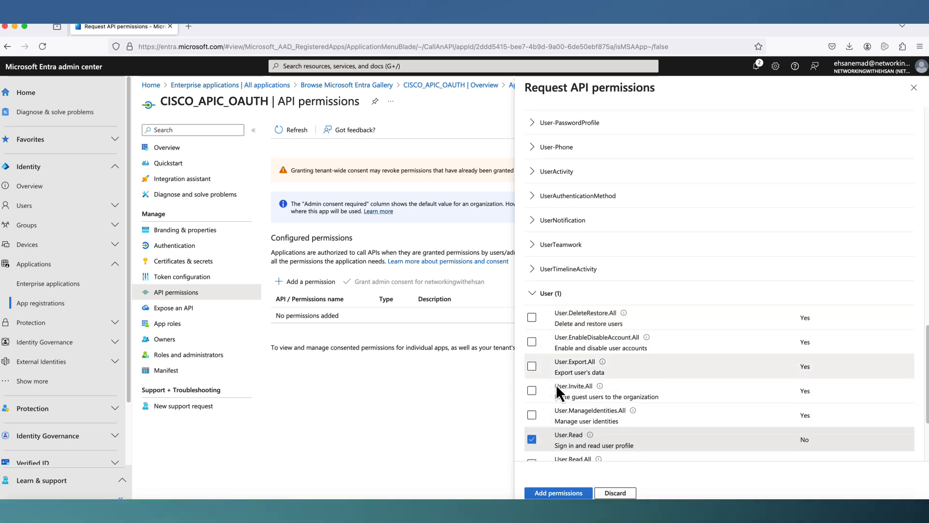
scroll(556, 385, down, 2)
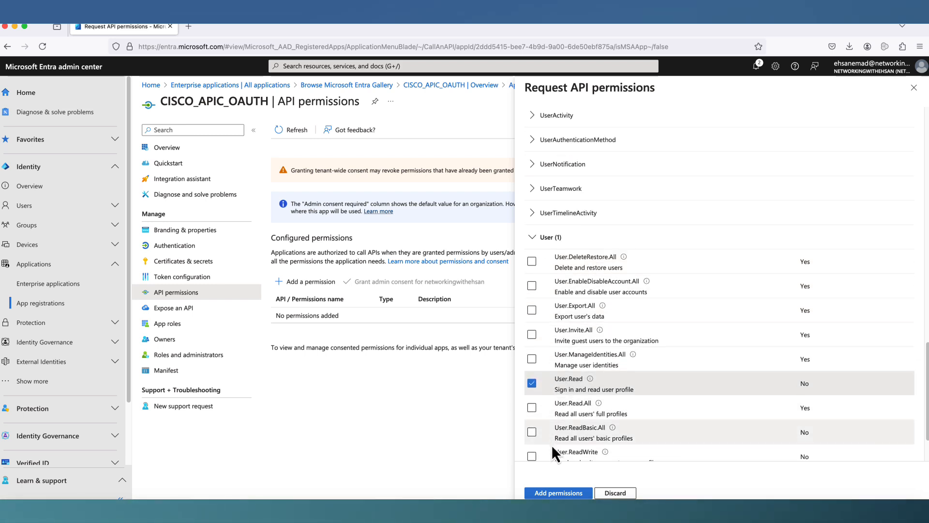
click(532, 407)
click(551, 489)
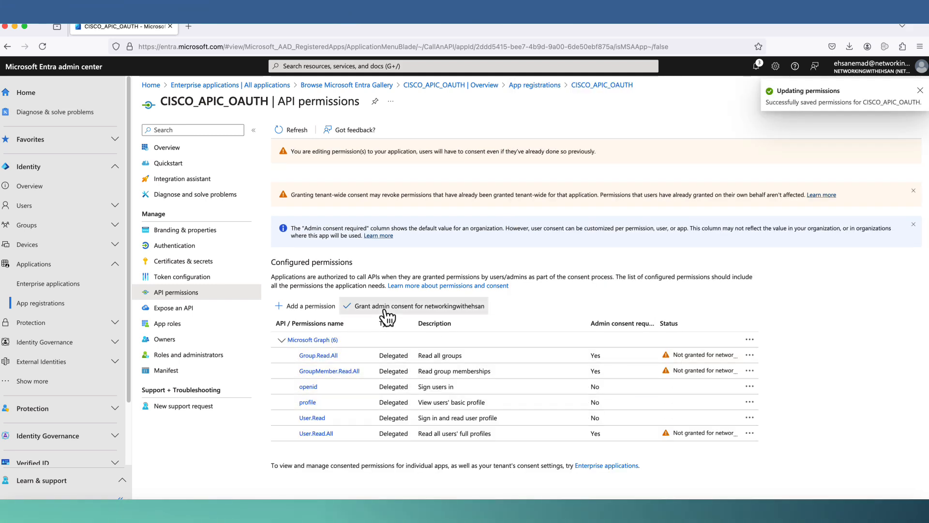
- Grant admin consent for all six Graph permissions and go to Token configuration
click(386, 309)
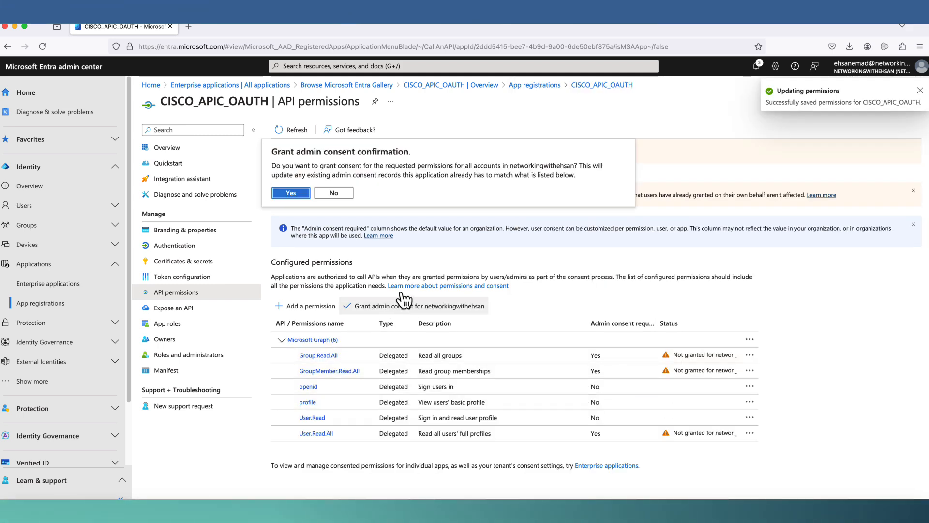
click(291, 194)
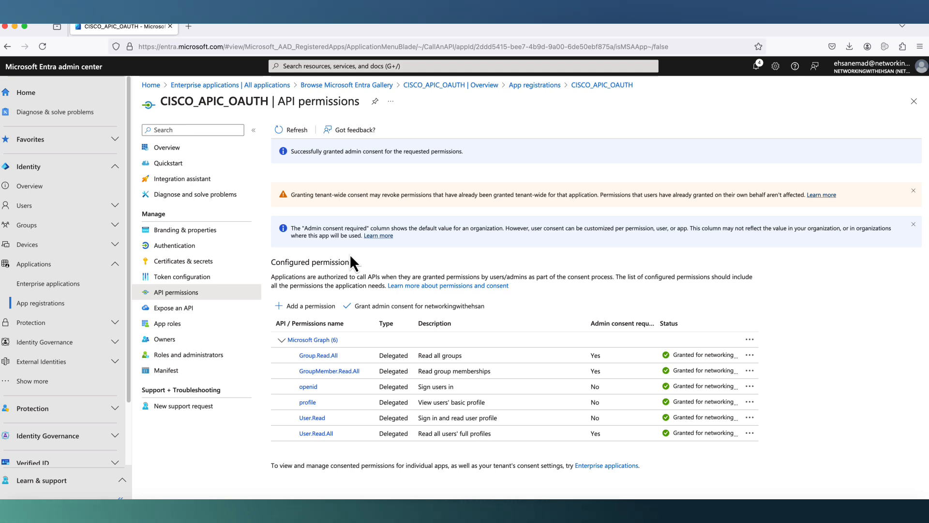
click(206, 278)
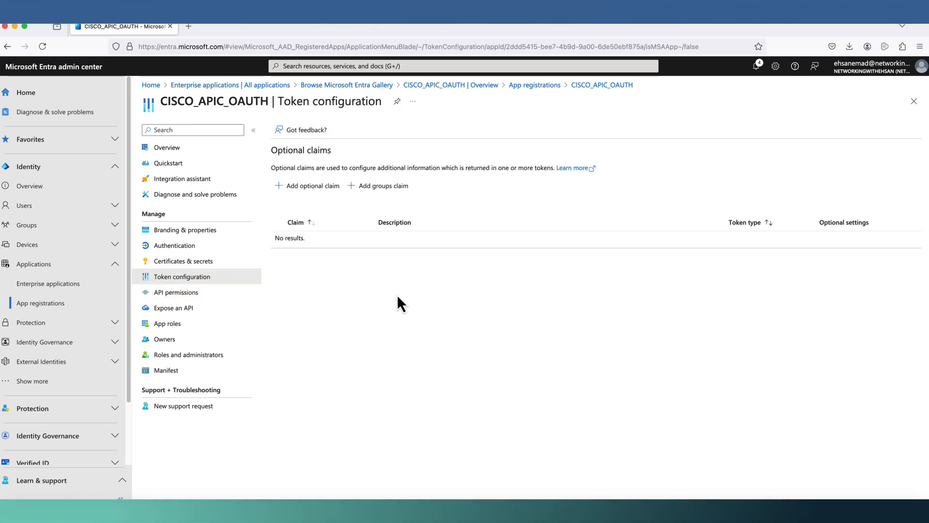
- Add a groups claim for groups assigned to the application, keeping the Group ID format
click(401, 188)
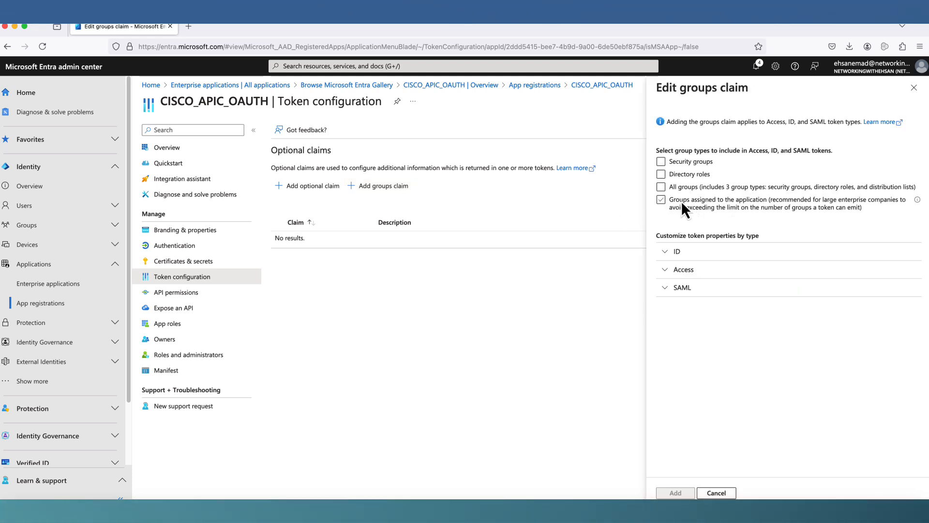
drag(679, 204, 726, 207)
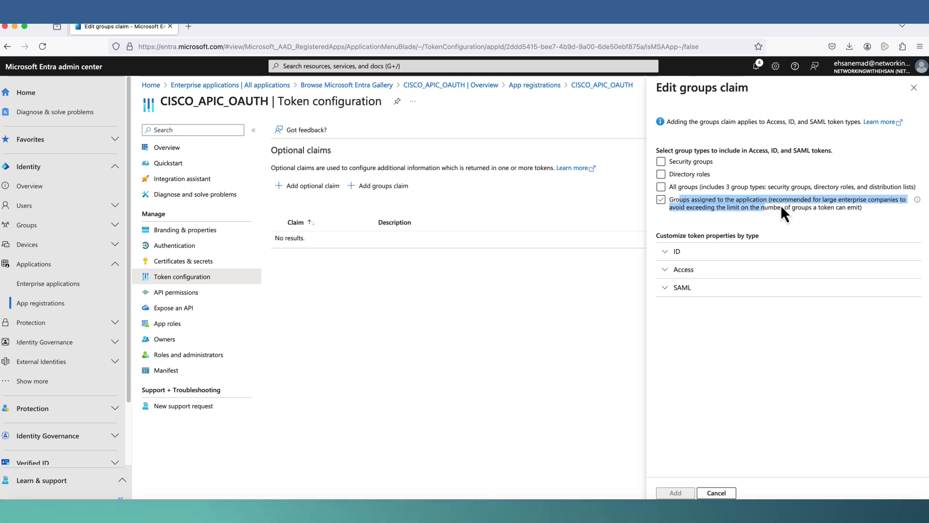
click(662, 200)
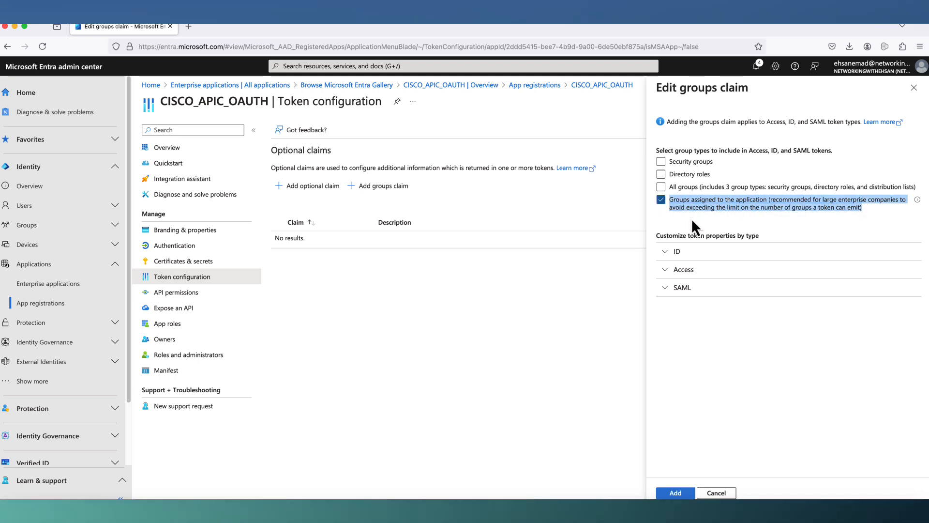
click(667, 251)
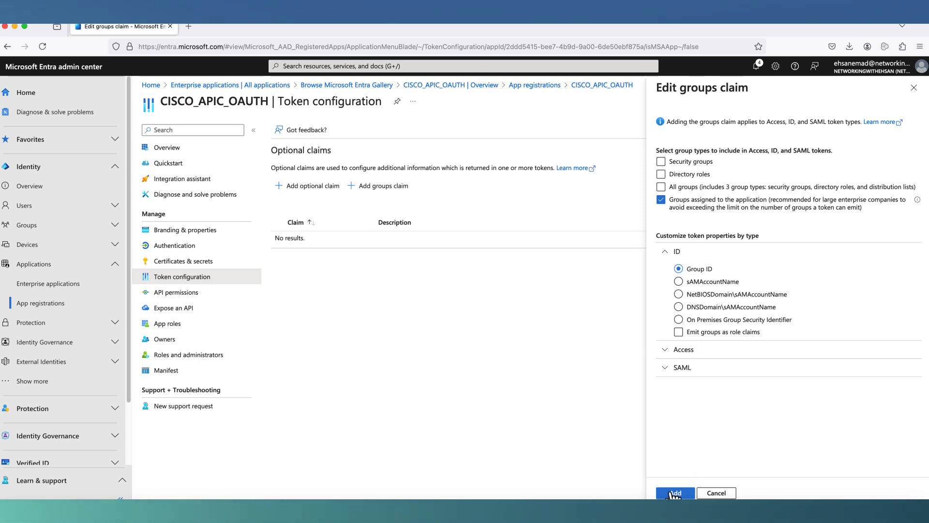
click(666, 353)
click(666, 355)
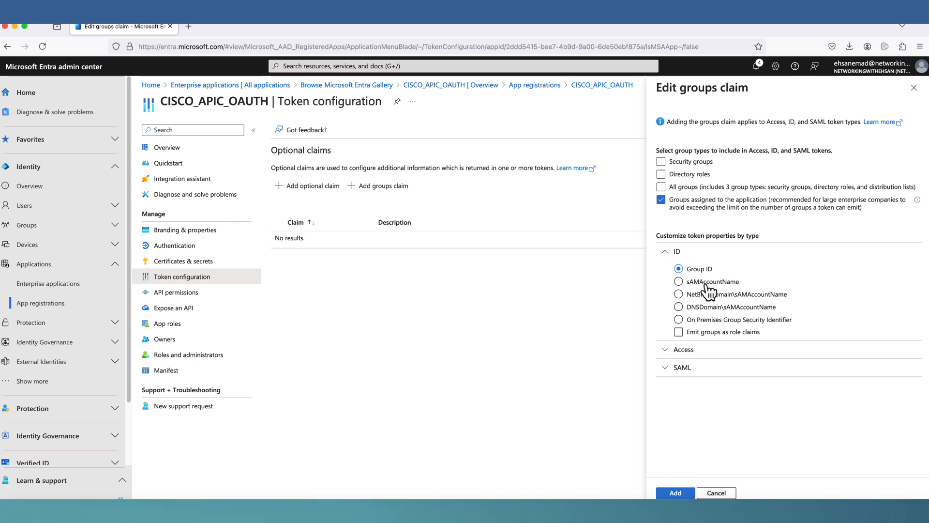
click(675, 492)
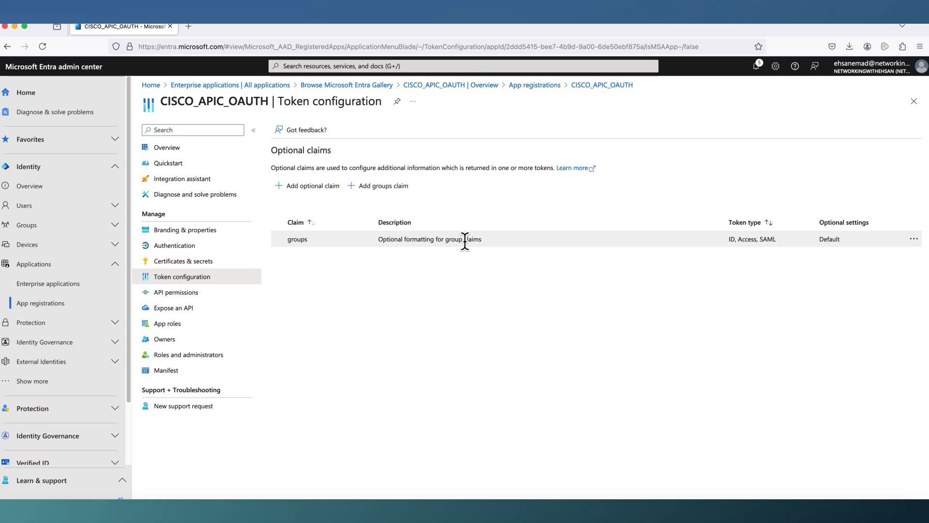
click(49, 284)
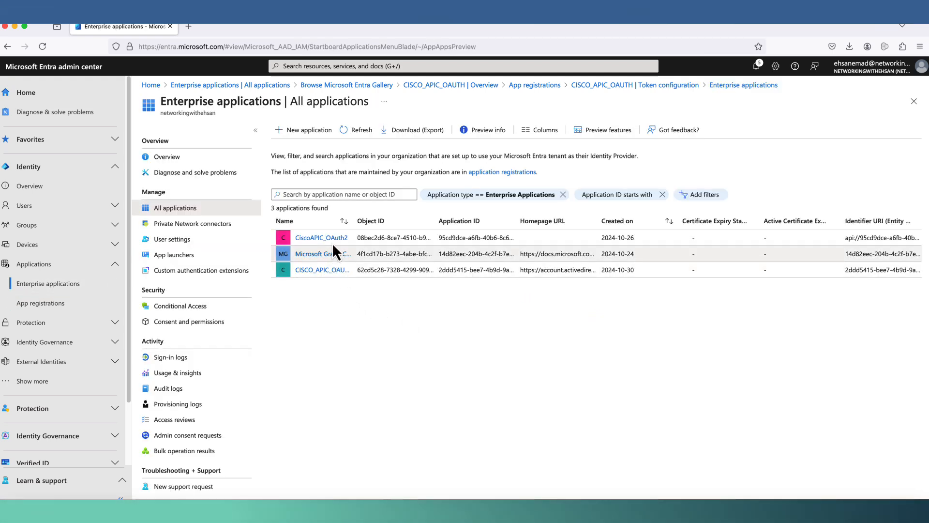
- Assign the site-admin group to CISCO_APIC_OAUTH from its Users and groups page
click(322, 270)
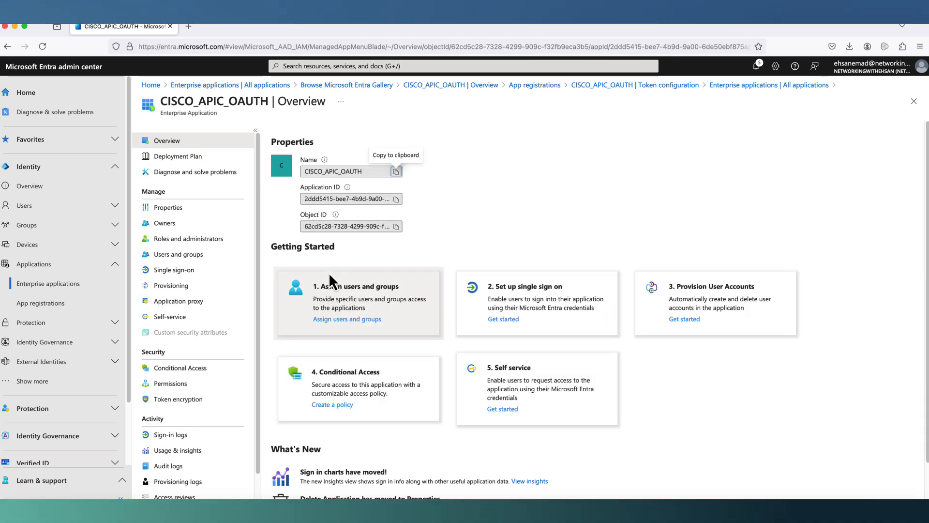
click(342, 321)
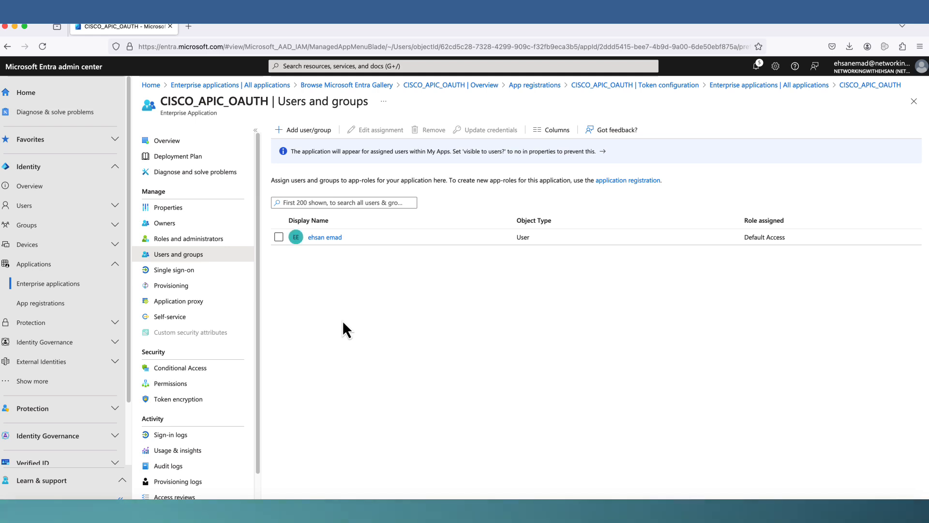
click(320, 201)
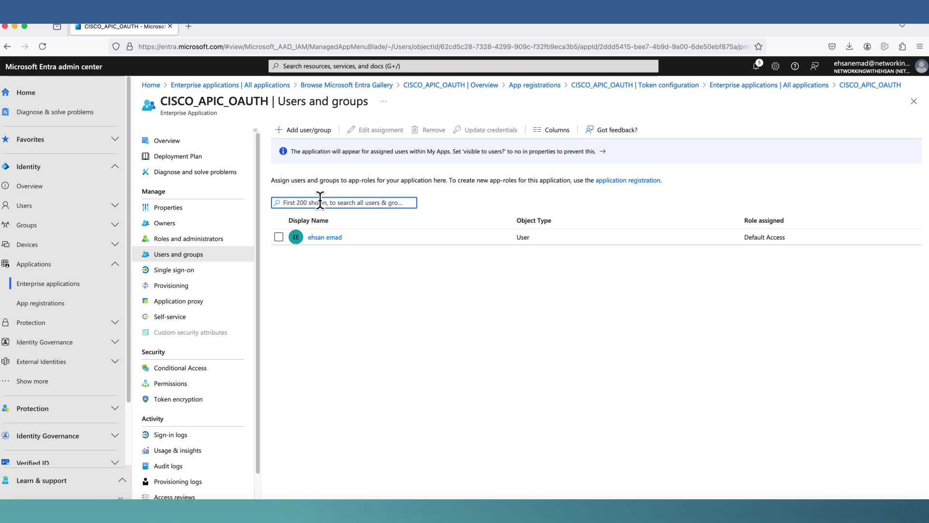
click(320, 142)
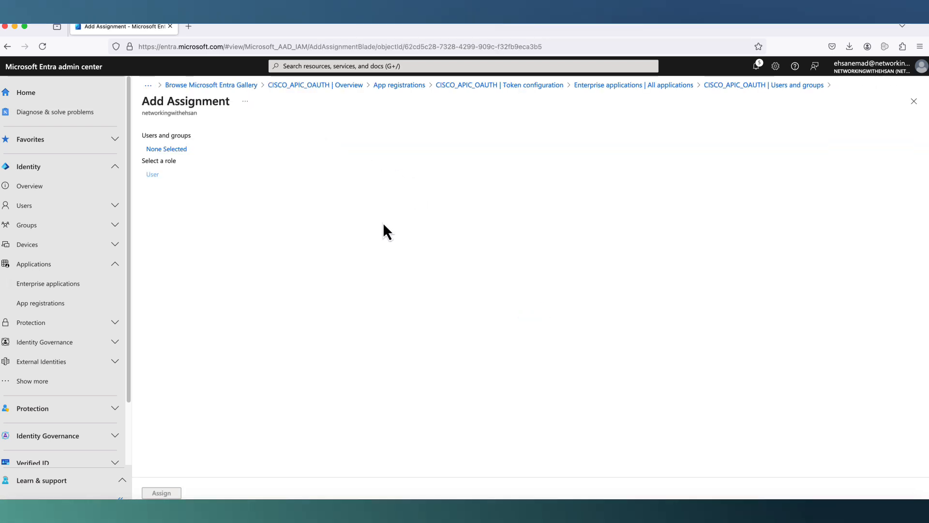
click(178, 149)
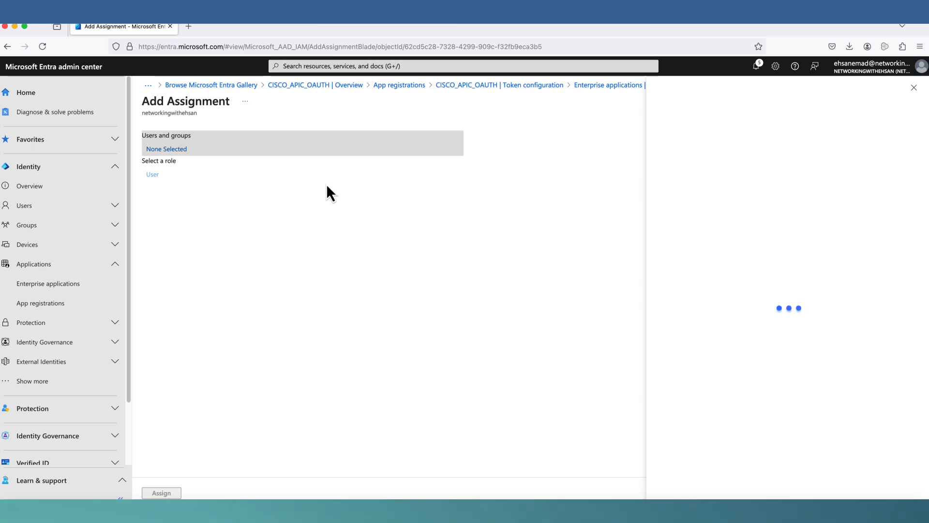
click(450, 161)
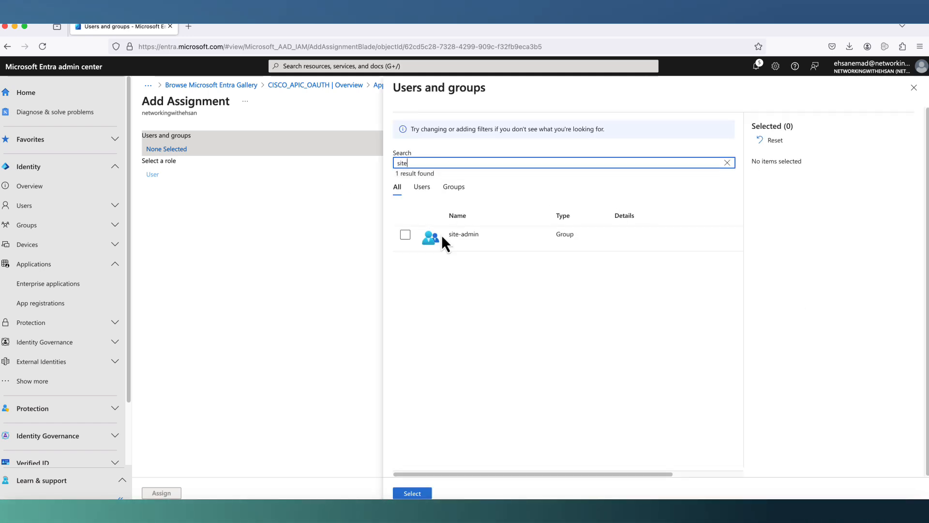
click(405, 237)
click(420, 492)
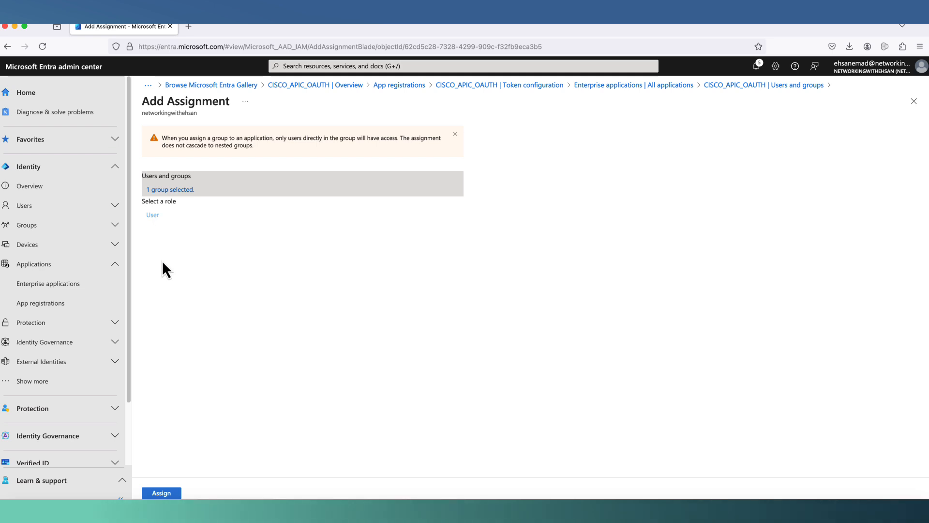
click(160, 493)
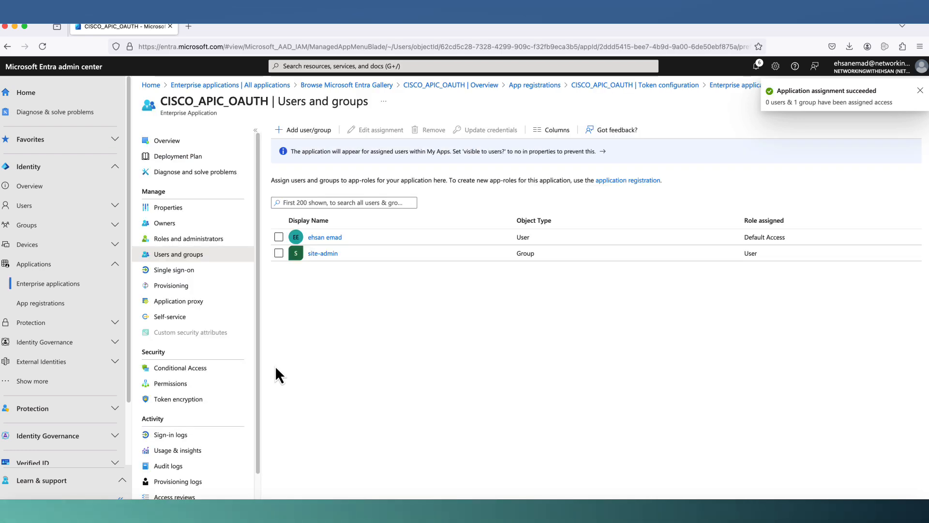
- Search the app's assignments for 'help', then clear the search to list all
click(308, 201)
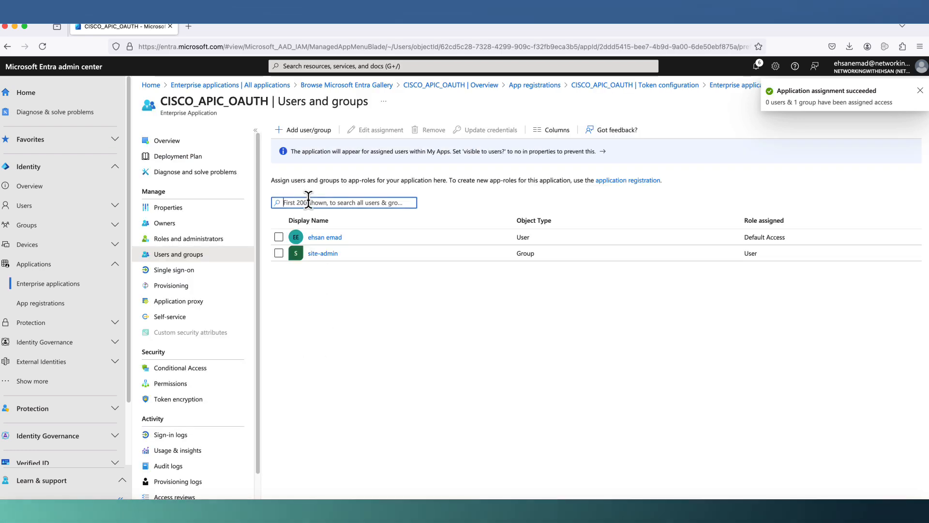
text(help)
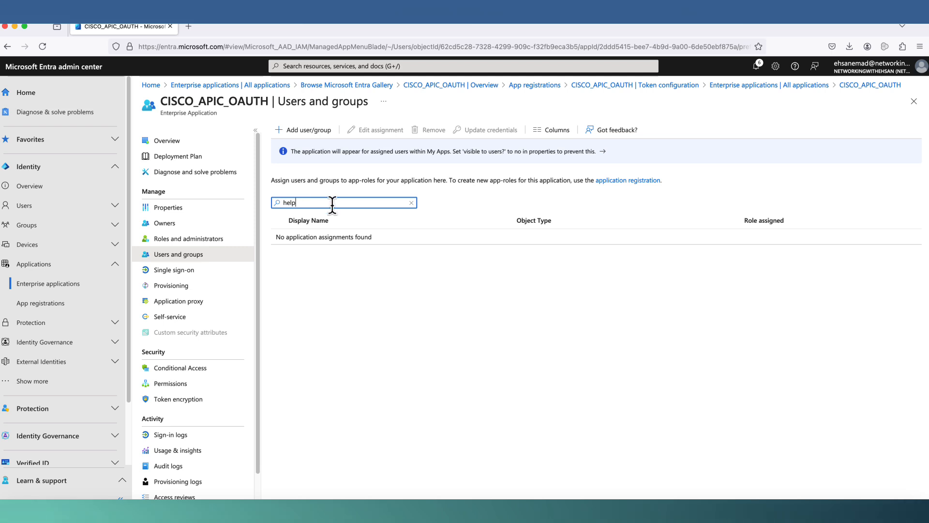
key(BackSpace)
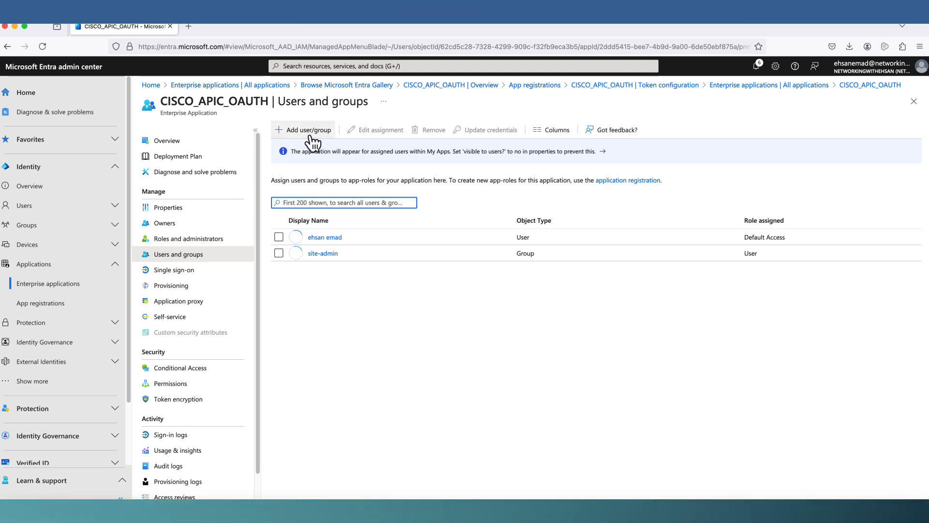
- Assign the helpdesk group to CISCO_APIC_OAUTH alongside site-admin
click(308, 130)
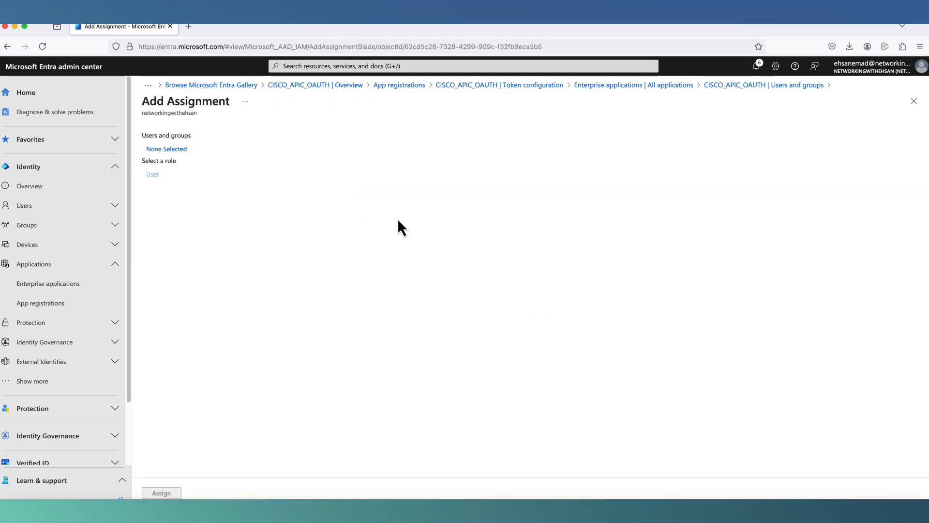
click(187, 154)
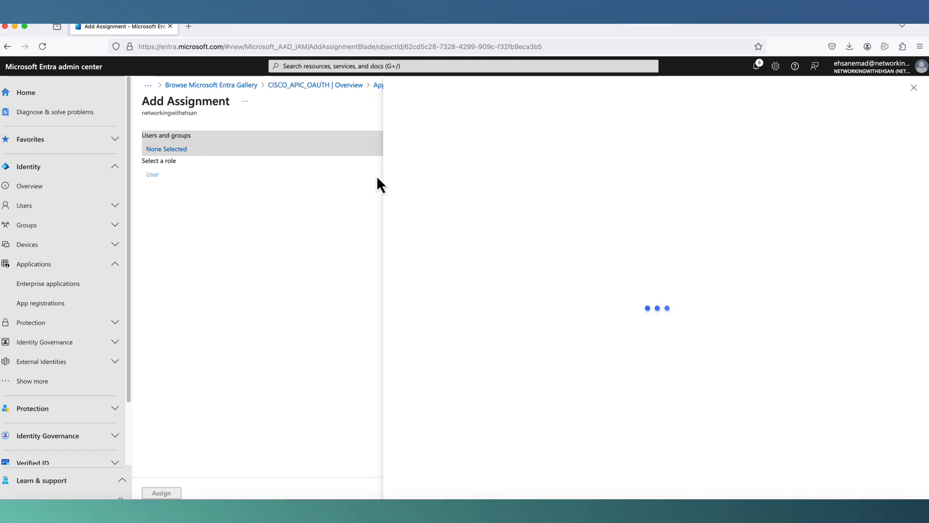
click(411, 264)
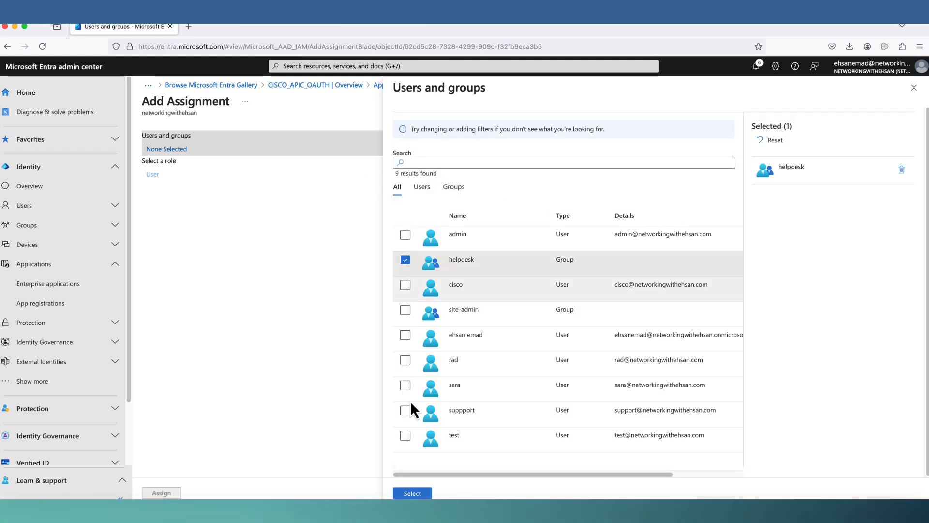
click(412, 493)
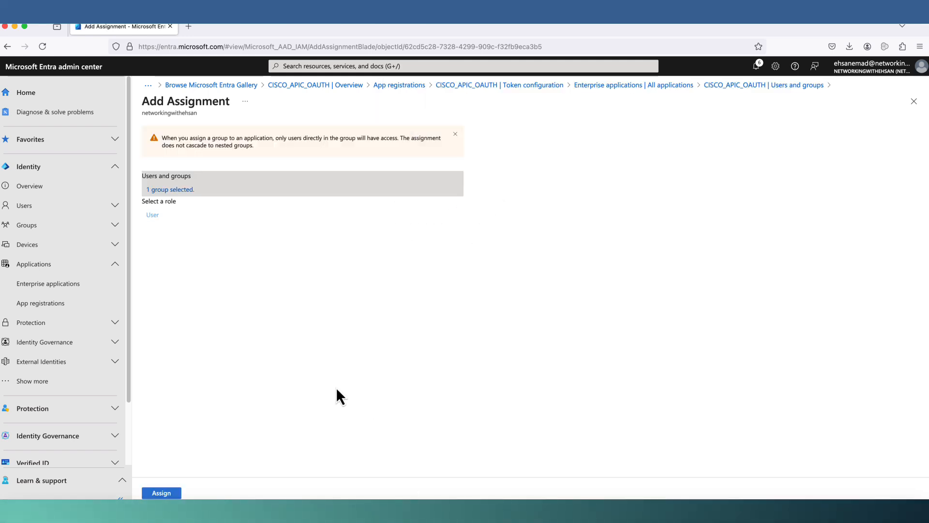
click(161, 493)
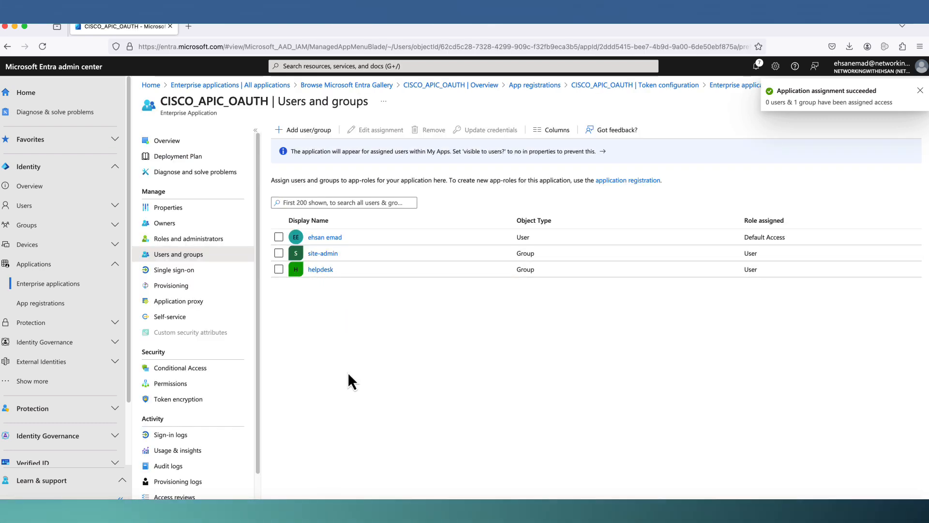
click(38, 303)
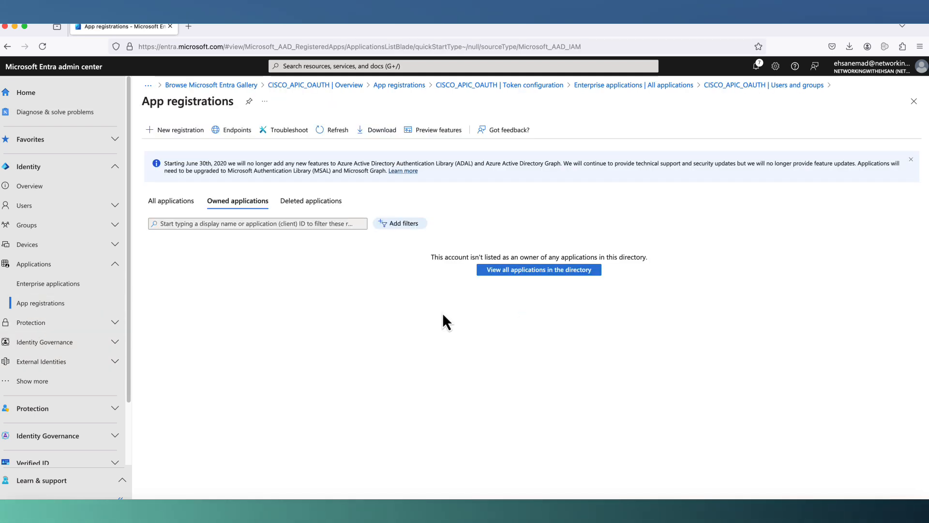
- Under All applications, open CISCO_APIC_OAUTH and go to its Manifest
click(178, 203)
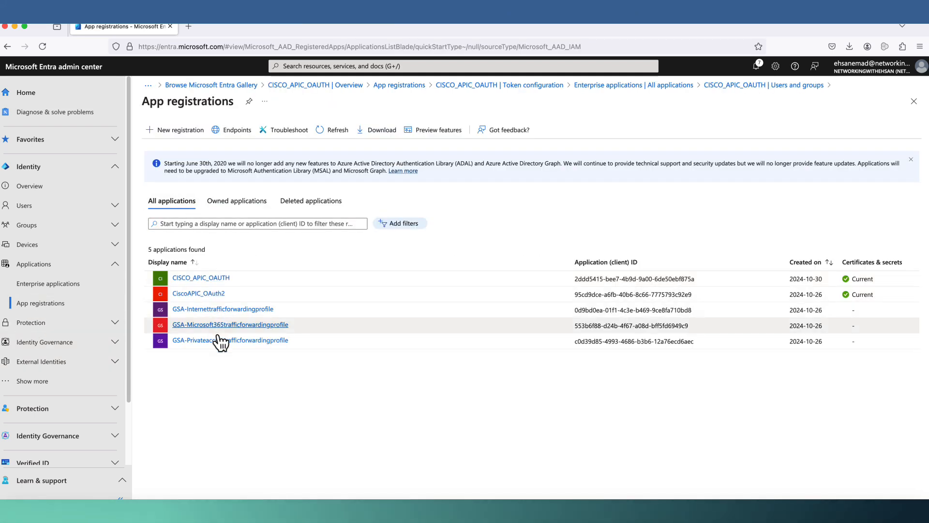
click(212, 285)
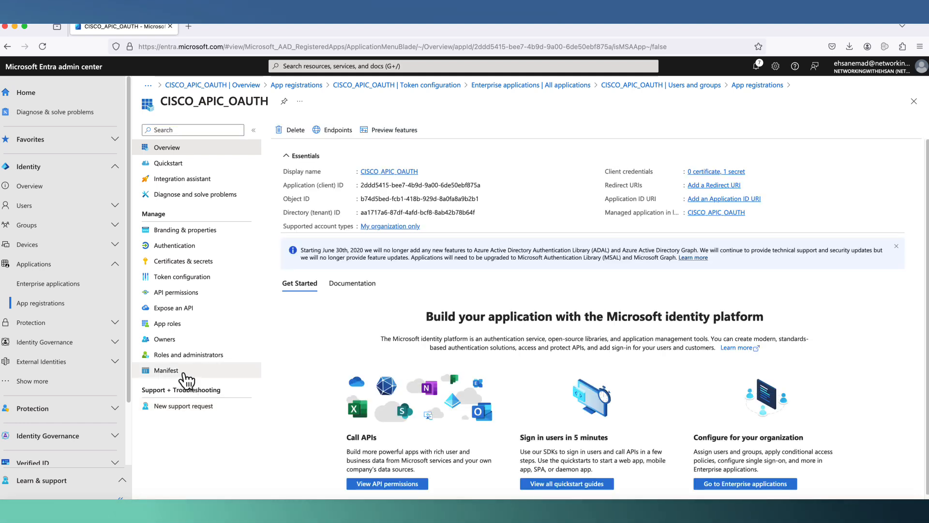
click(166, 371)
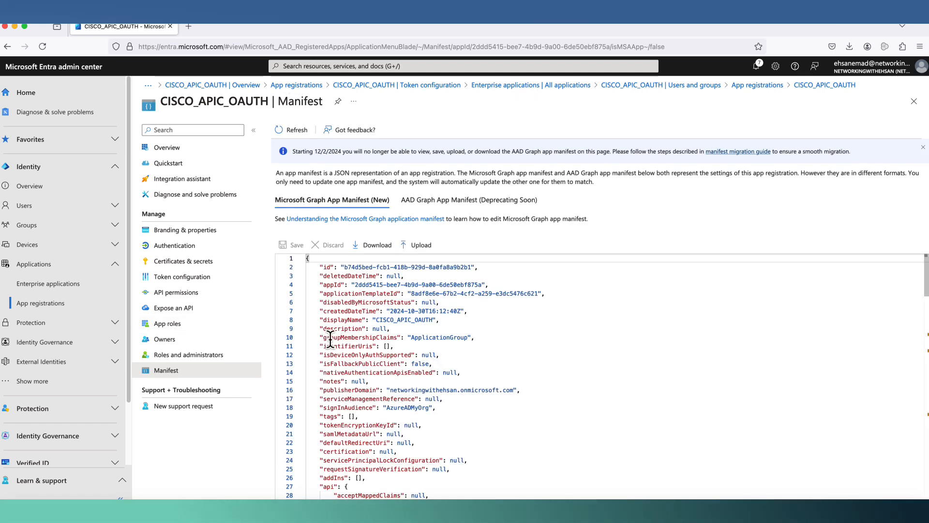
- Check the groupMembershipClaims value ApplicationGroup and scroll down to the idToken optional claims
double_click(450, 337)
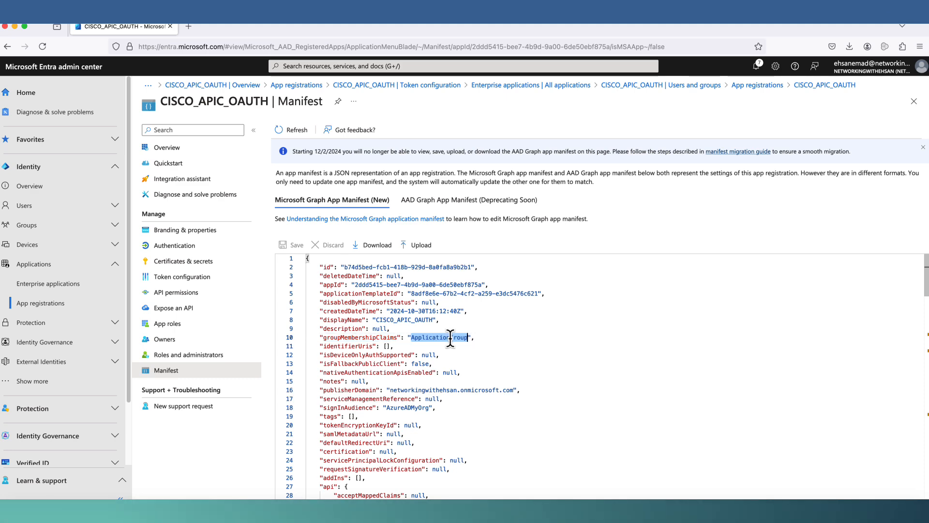
click(426, 356)
scroll(426, 368, down, 2)
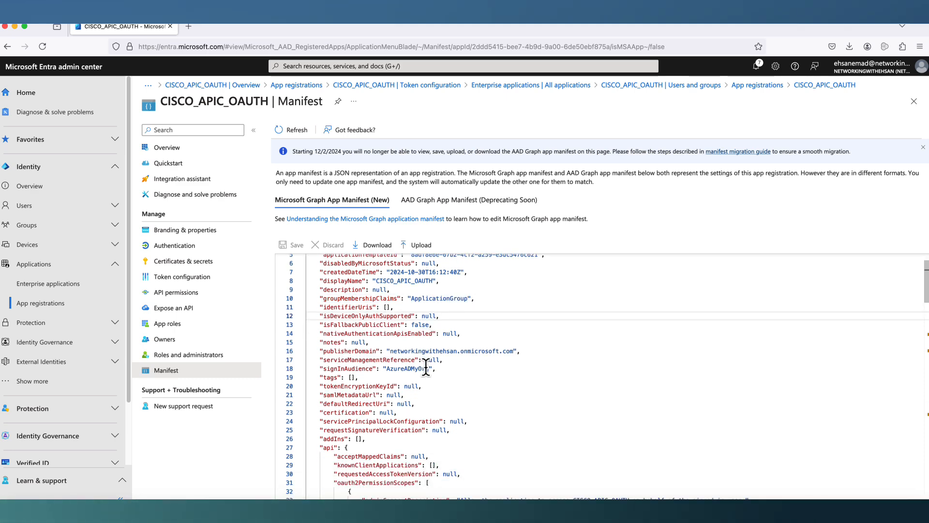
scroll(426, 367, down, 2)
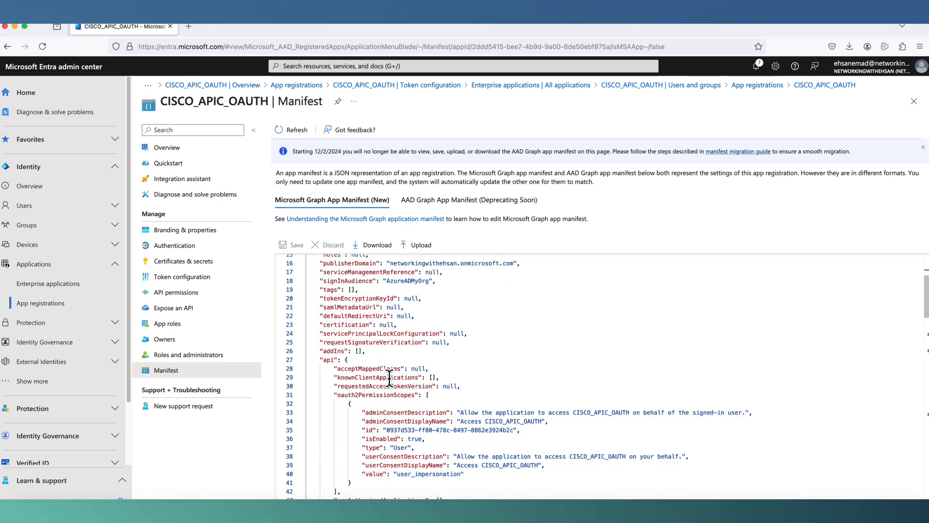
scroll(390, 377, down, 2)
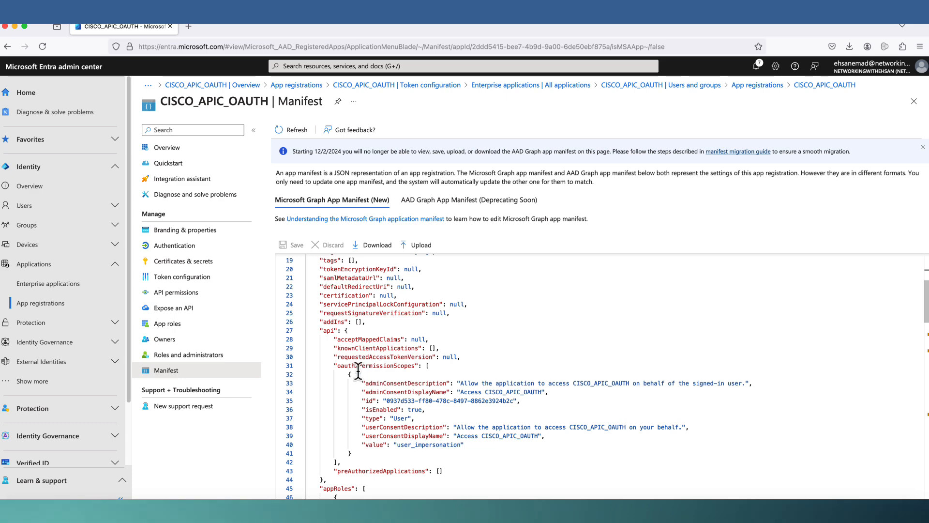
scroll(358, 375, down, 1)
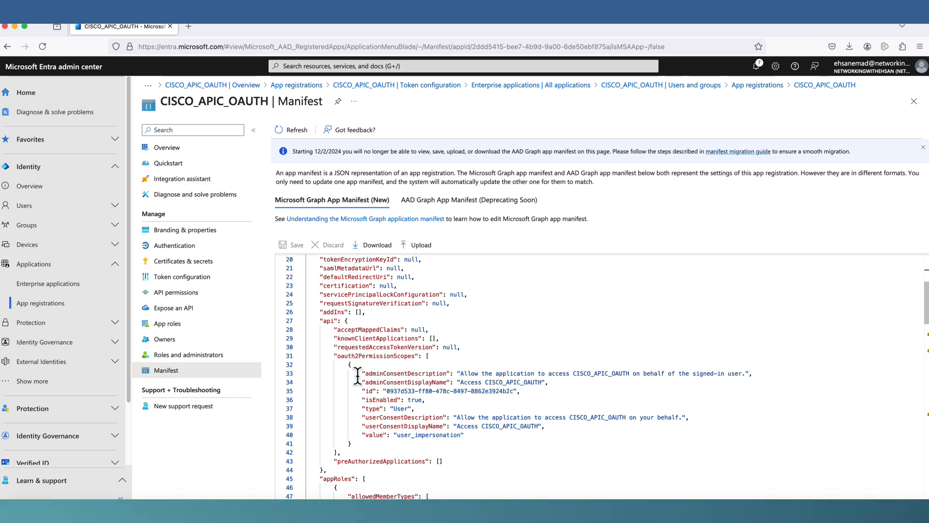
scroll(357, 375, down, 5)
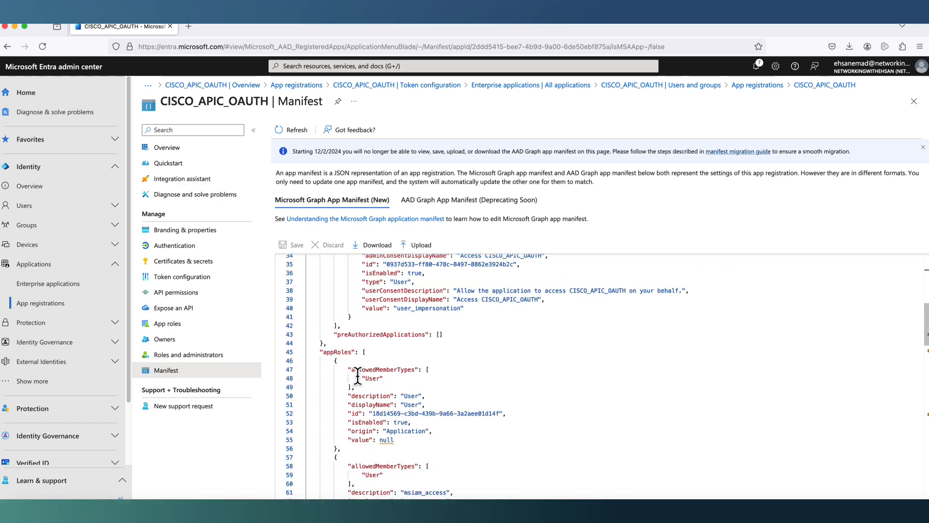
scroll(358, 375, down, 6)
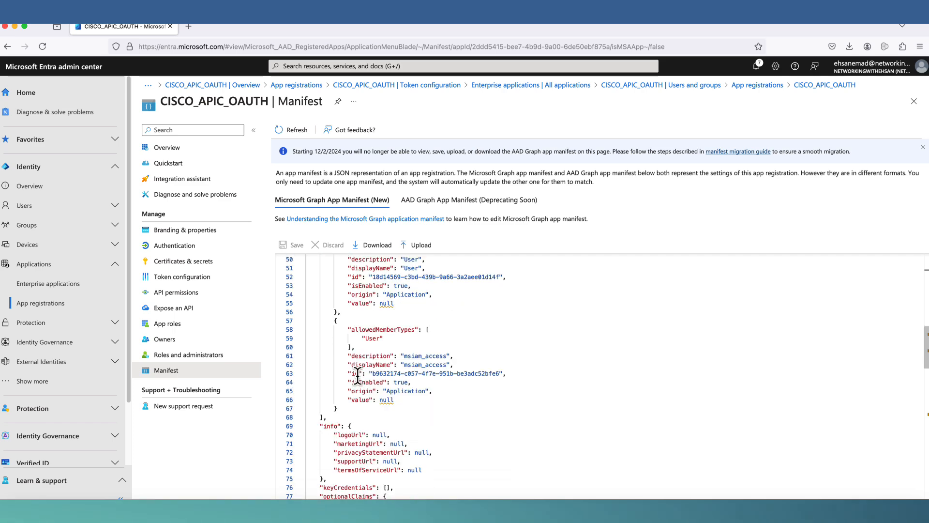
scroll(357, 376, down, 6)
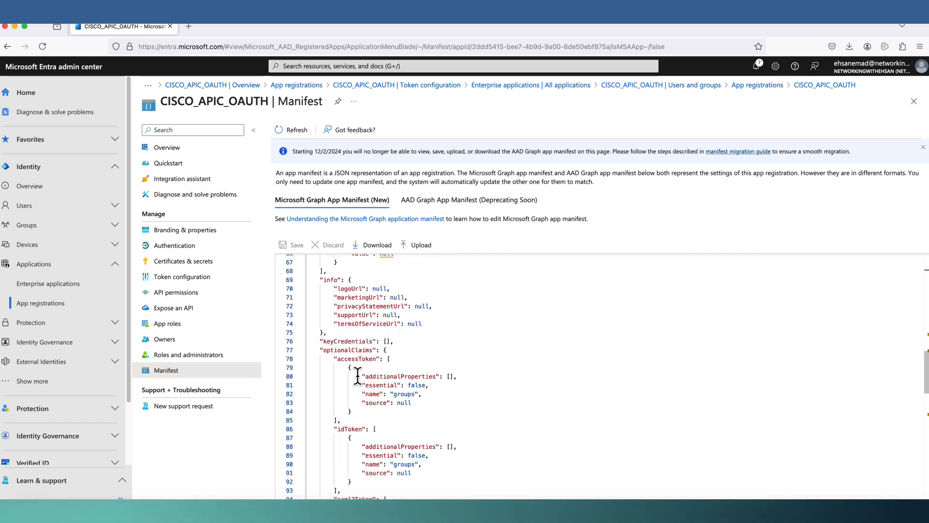
scroll(357, 375, down, 3)
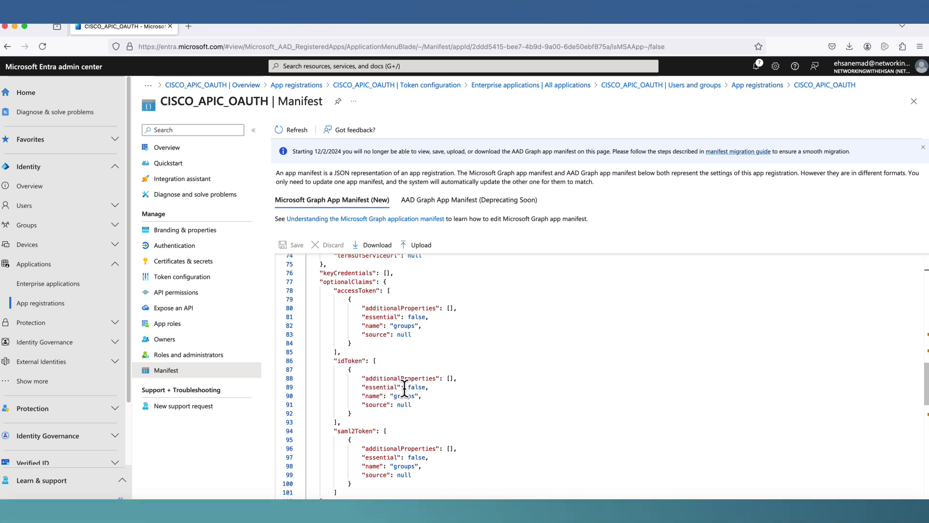
- Put 'cloud_displayname' in the idToken groups claim's additionalProperties and save the manifest
click(450, 379)
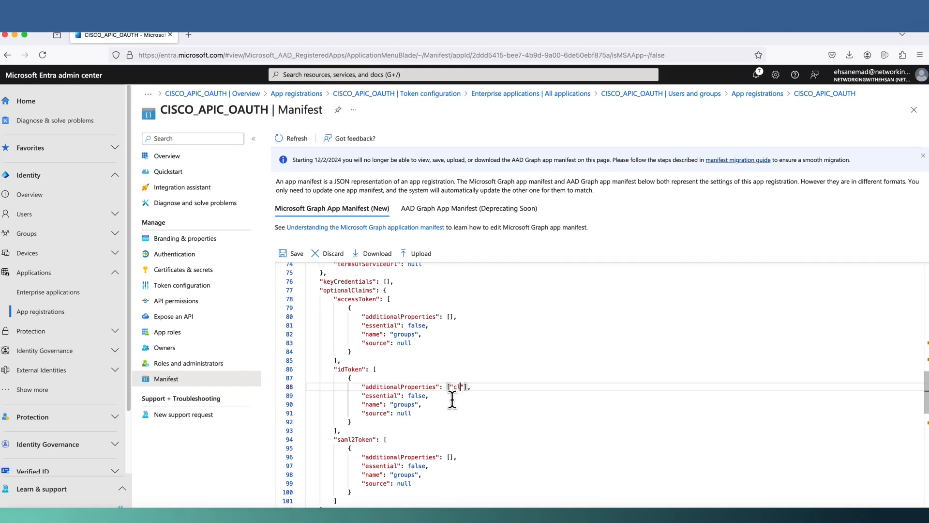
text(cloud_d)
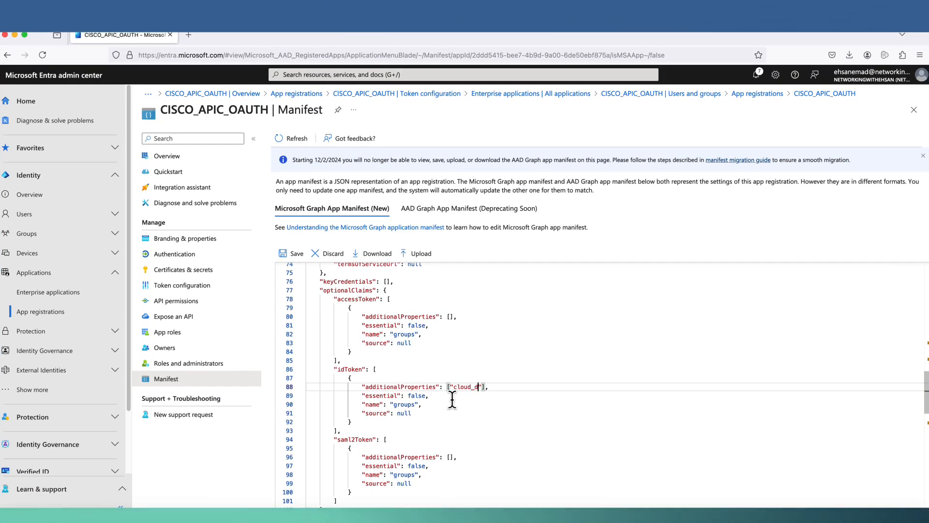
text(is)
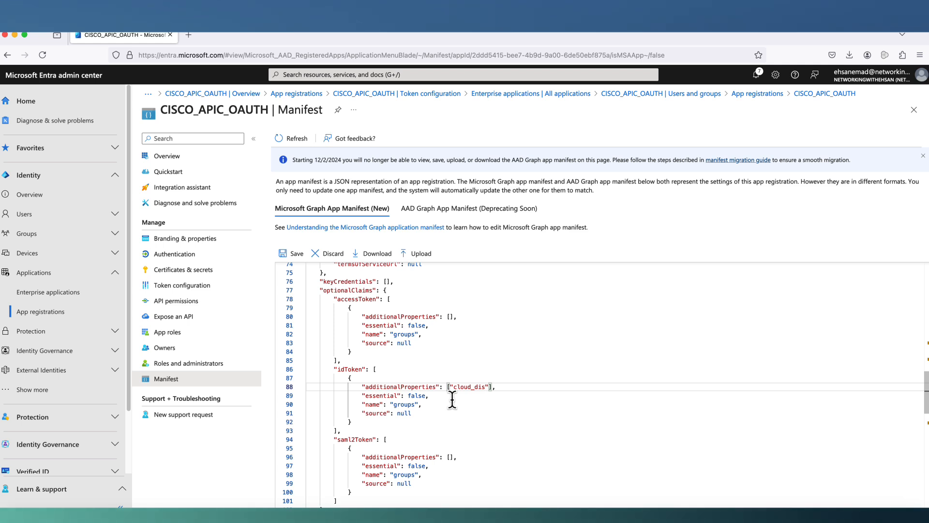
text(playname)
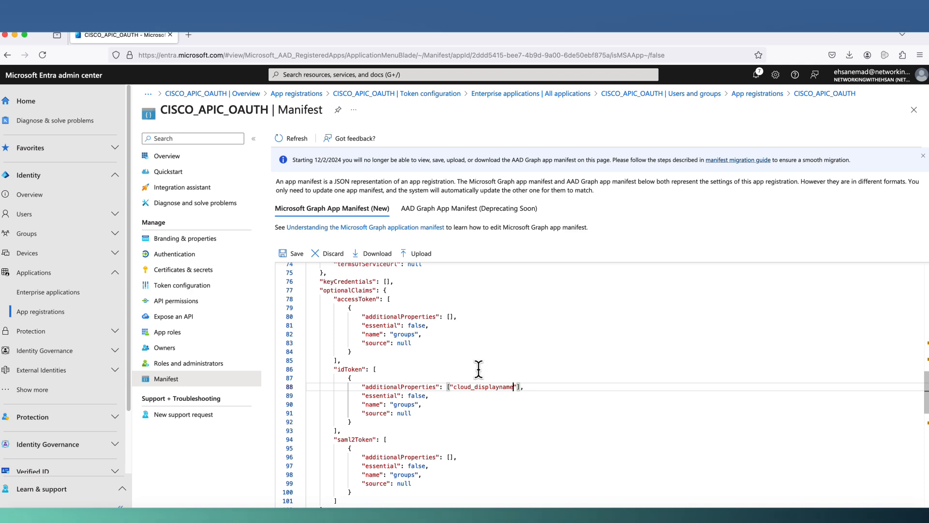
click(288, 257)
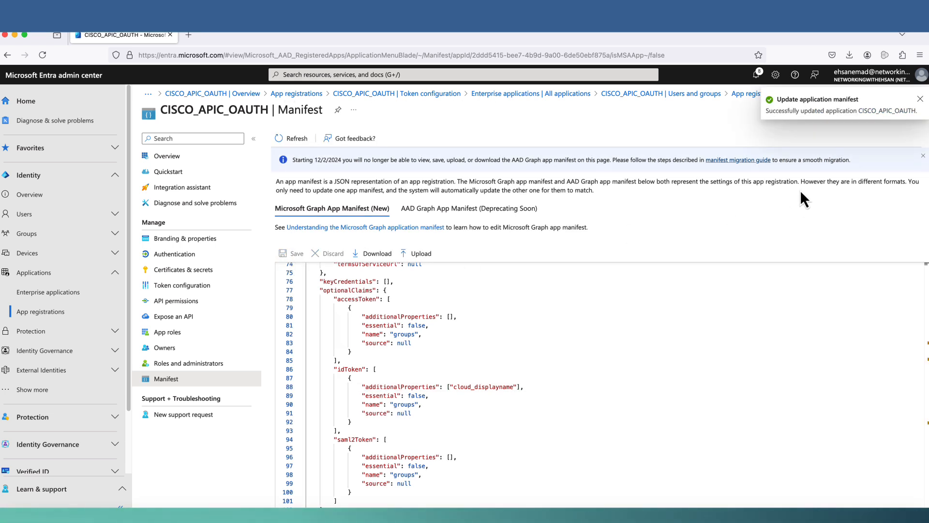
click(68, 214)
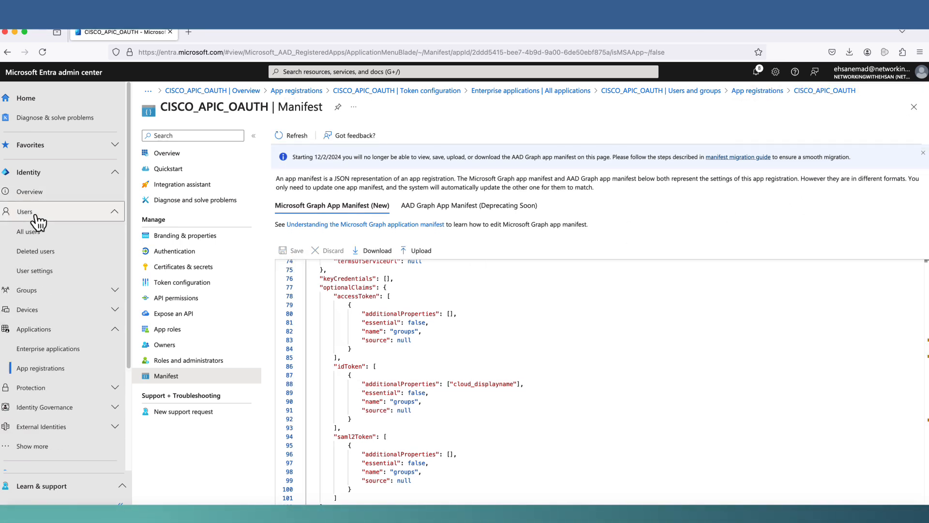
- Open the helpdesk group from All groups, then start creating a new user
click(41, 292)
click(32, 328)
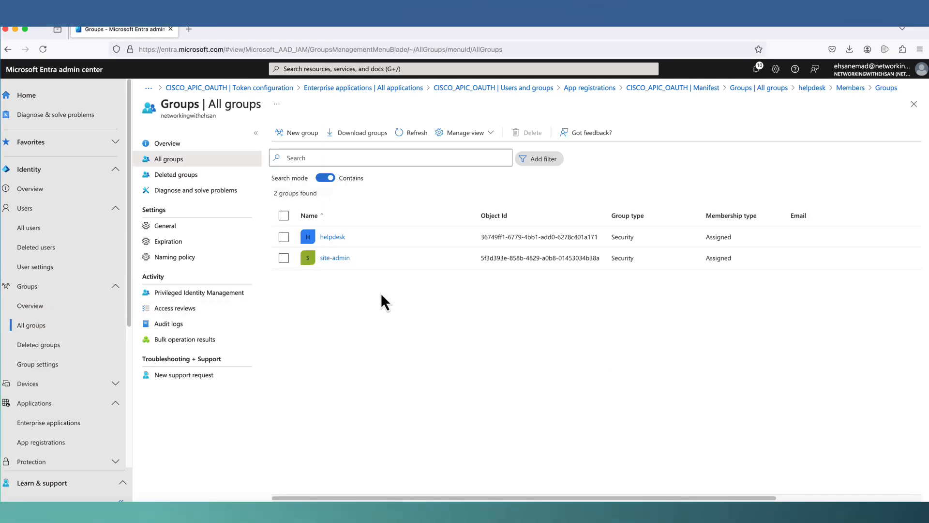
click(341, 237)
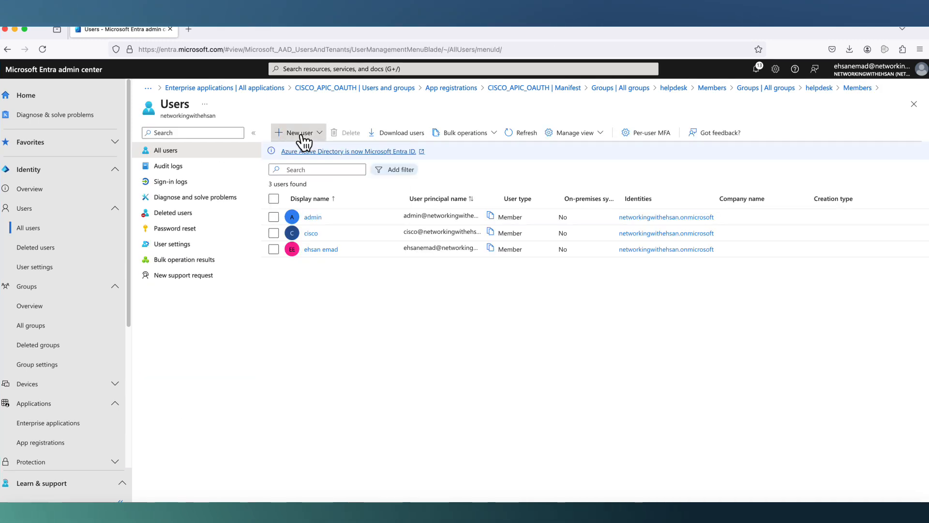
click(301, 135)
- Enter principal name 'support' on the custom domain, a display name, and a custom password
click(304, 157)
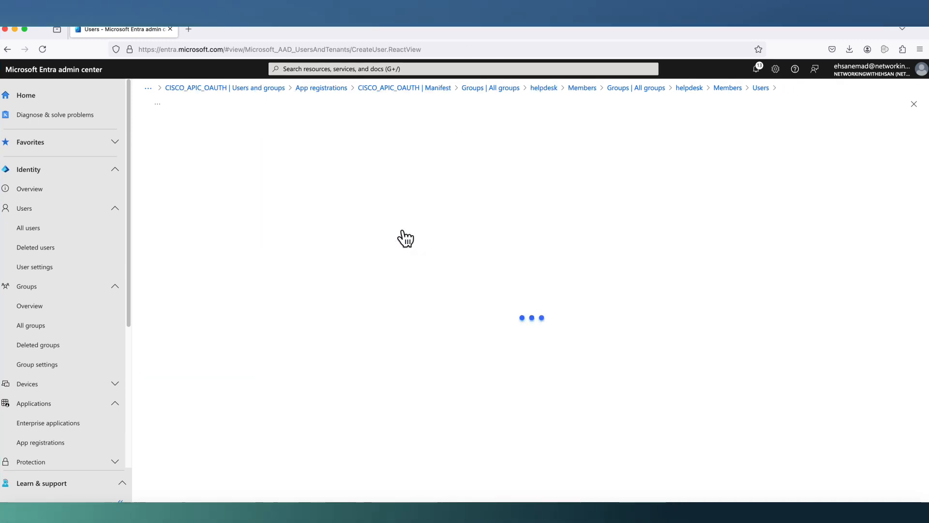
click(281, 209)
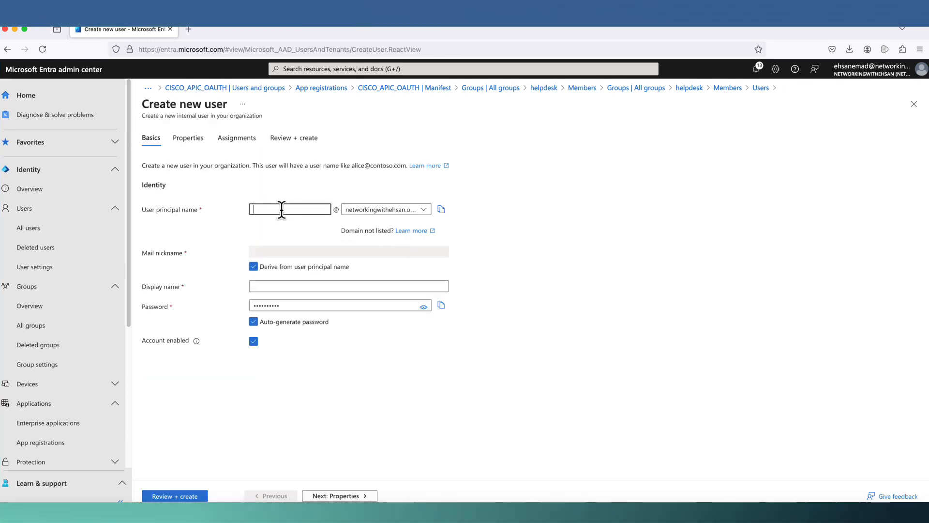
text(support)
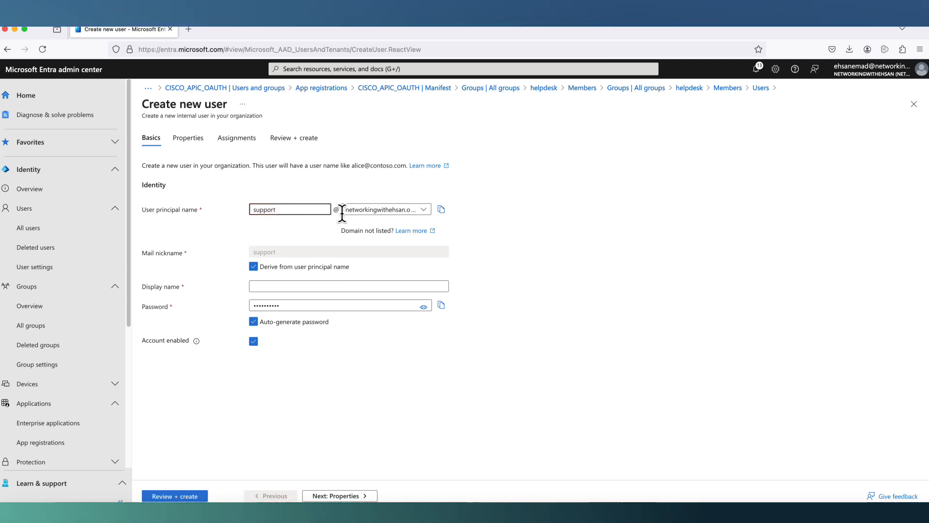
click(370, 210)
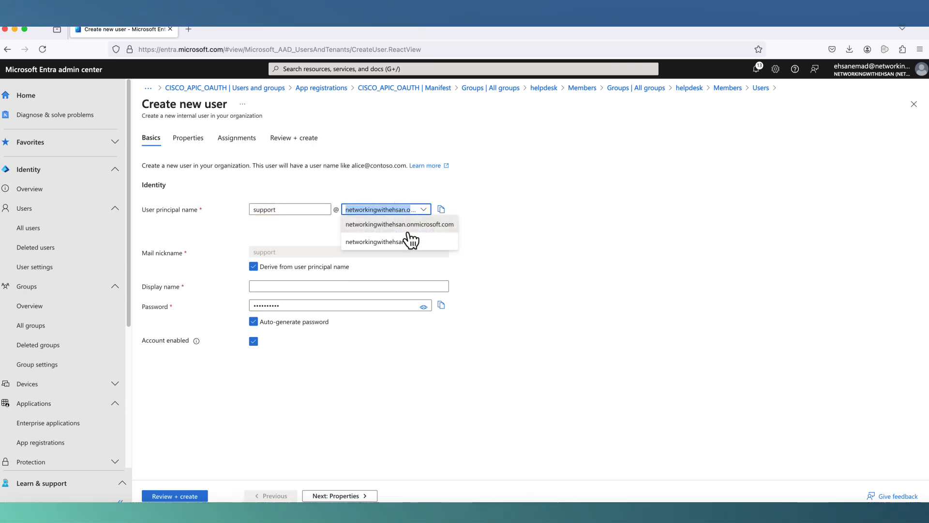
click(405, 239)
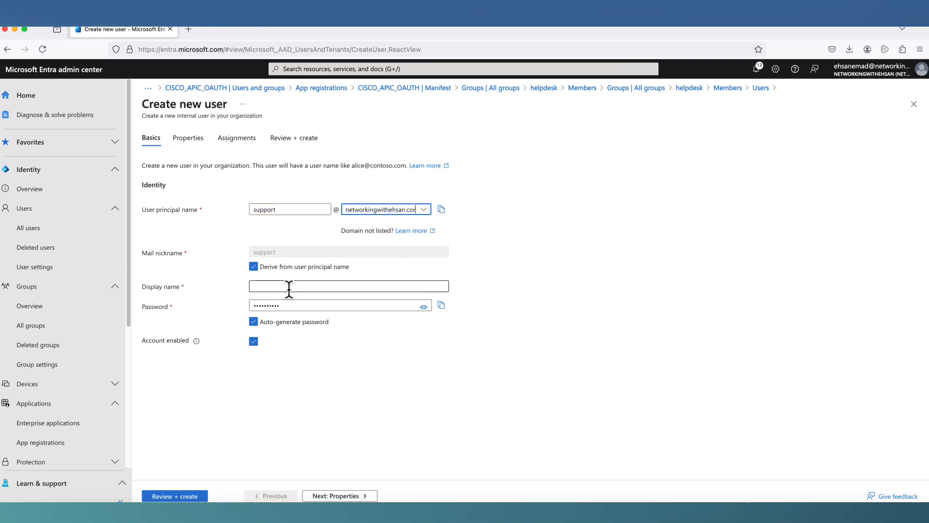
click(257, 286)
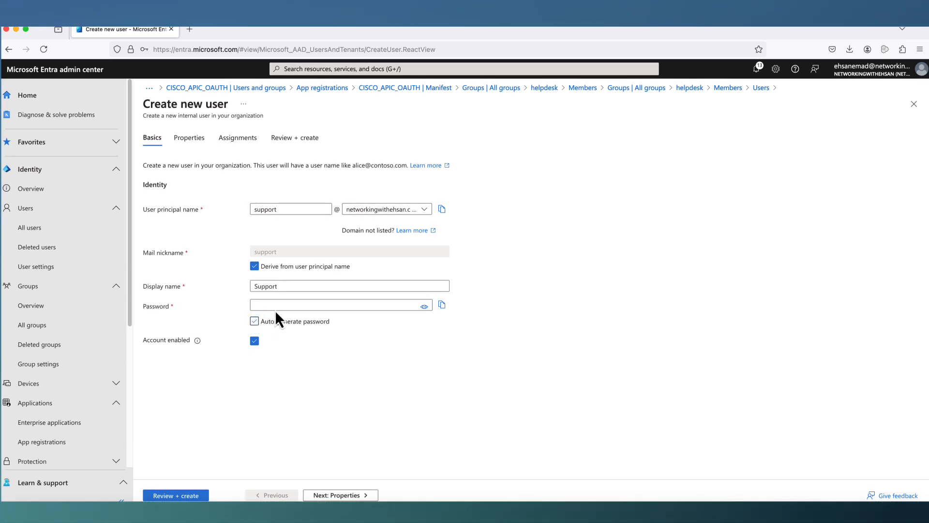
click(275, 307)
text(••••••••••)
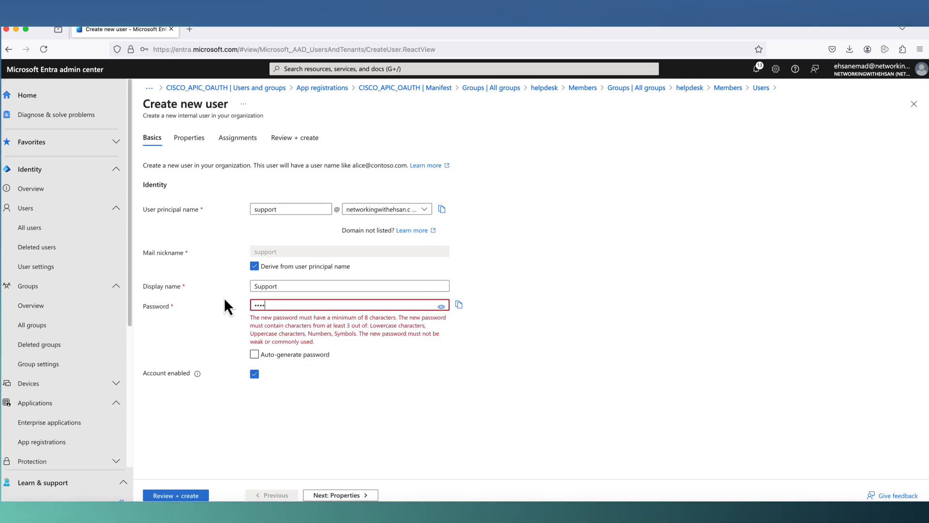
text(•••)
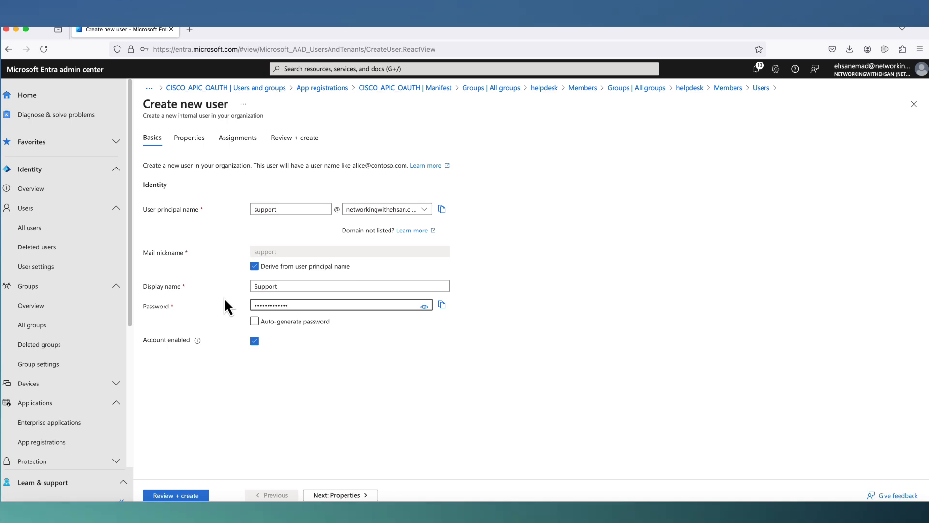
click(225, 367)
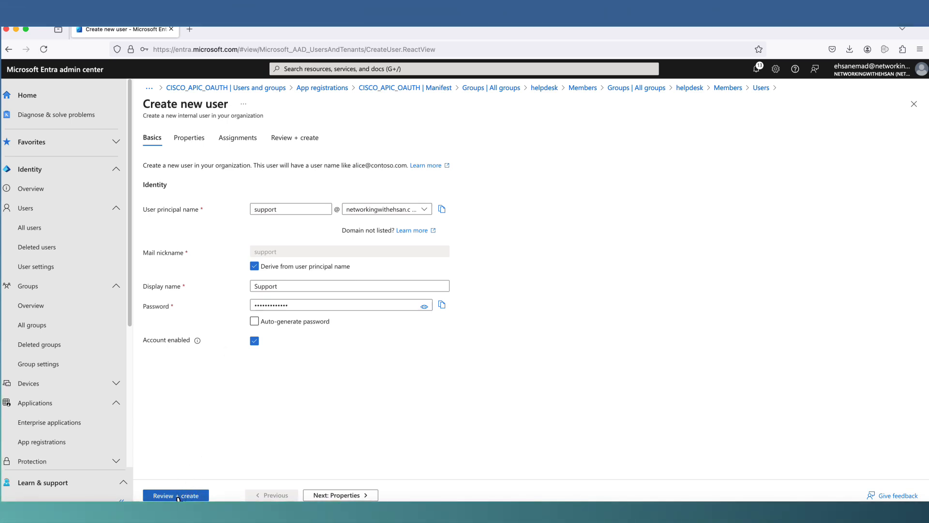
- Review and create the Support user, then refresh the Users list
click(178, 496)
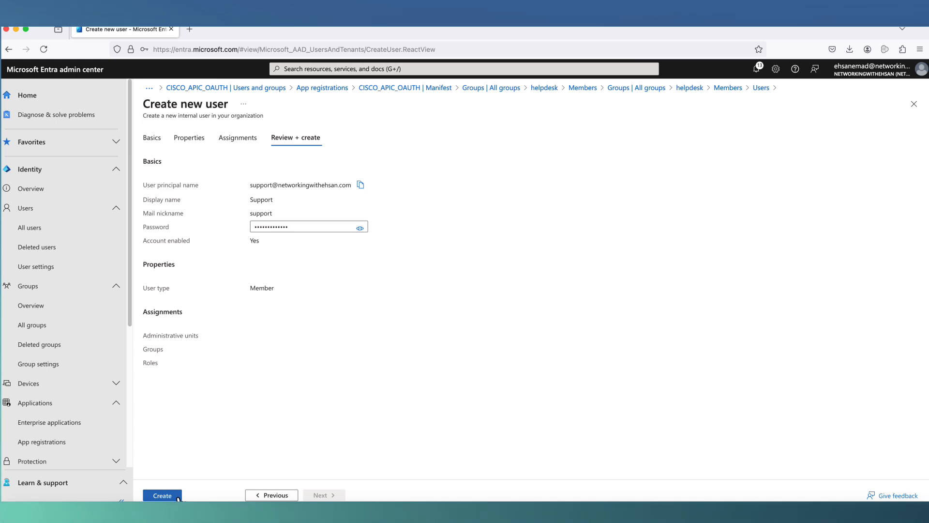
click(169, 496)
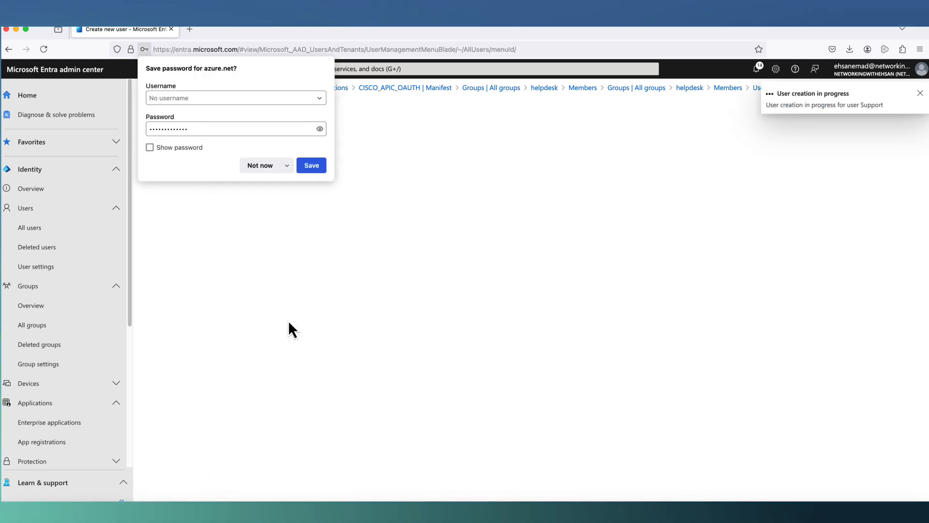
click(272, 167)
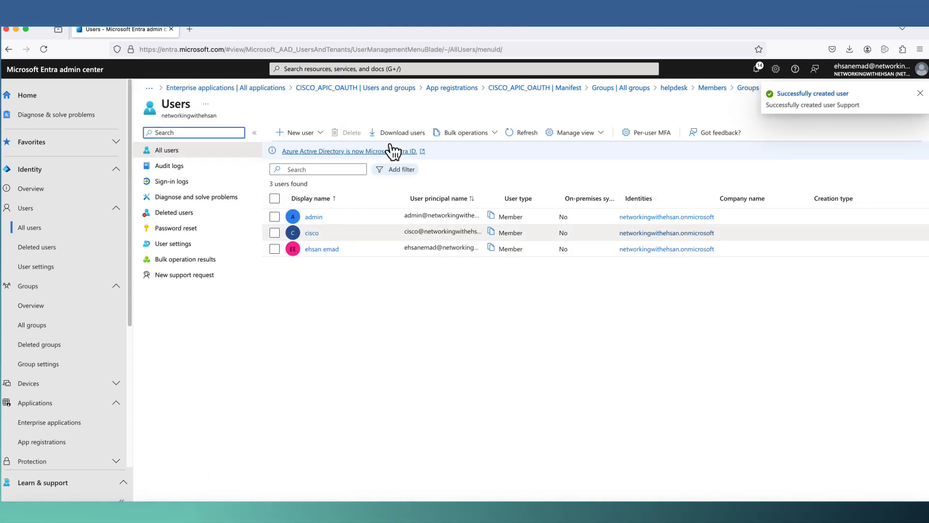
click(521, 132)
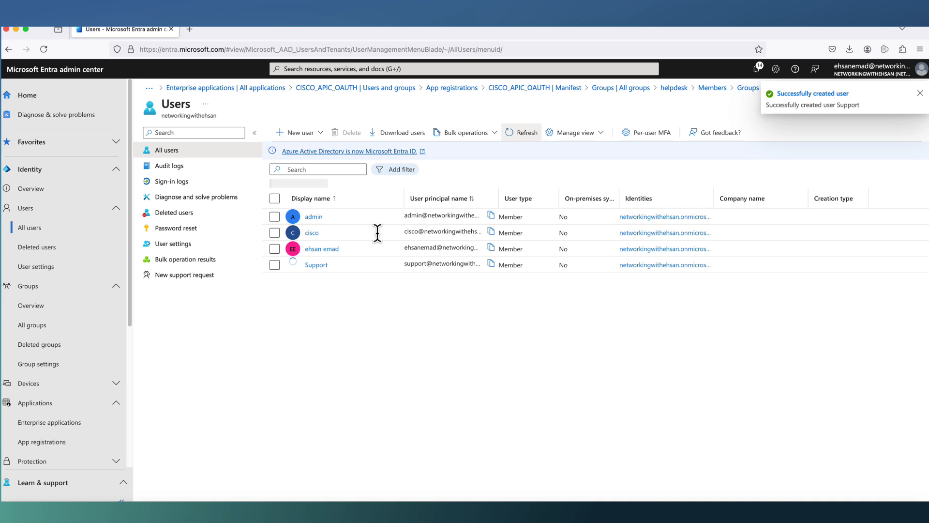
- Add Support to the helpdesk group, then refresh the four-user Users list
click(317, 266)
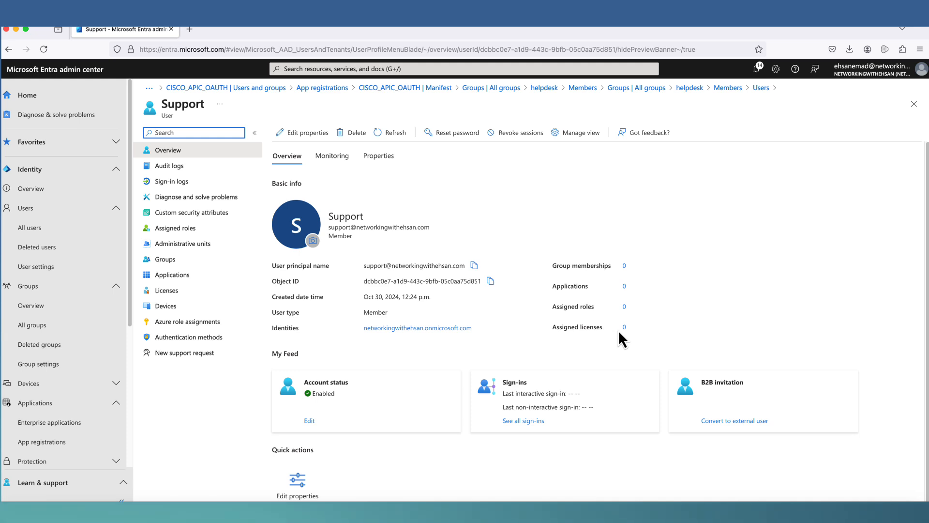
click(624, 267)
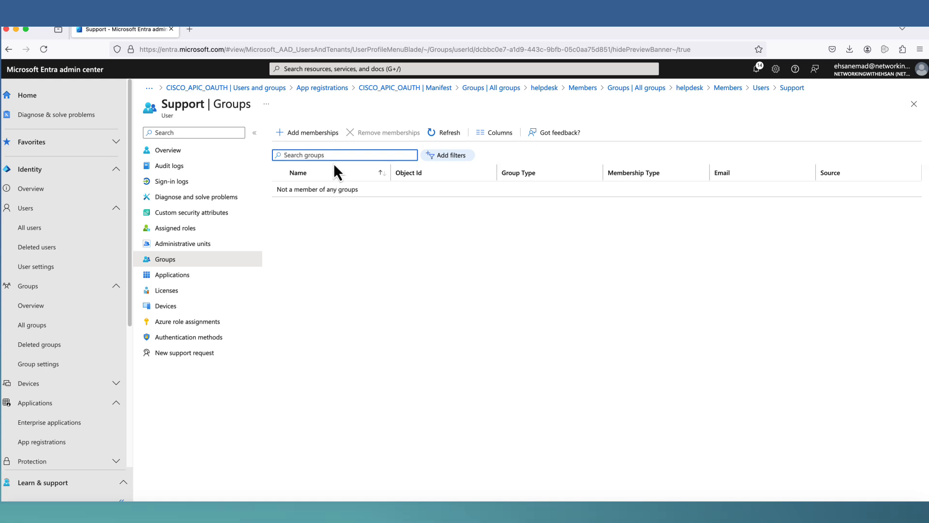
click(319, 133)
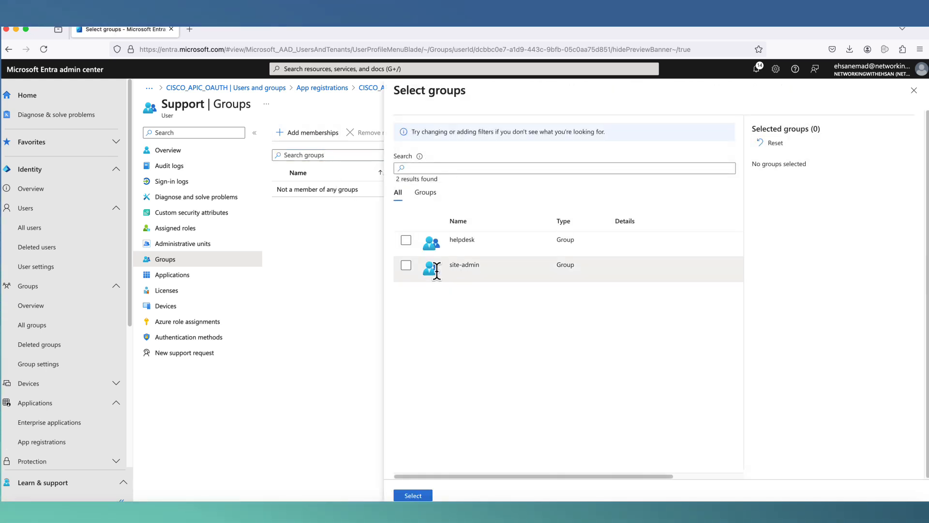
click(405, 242)
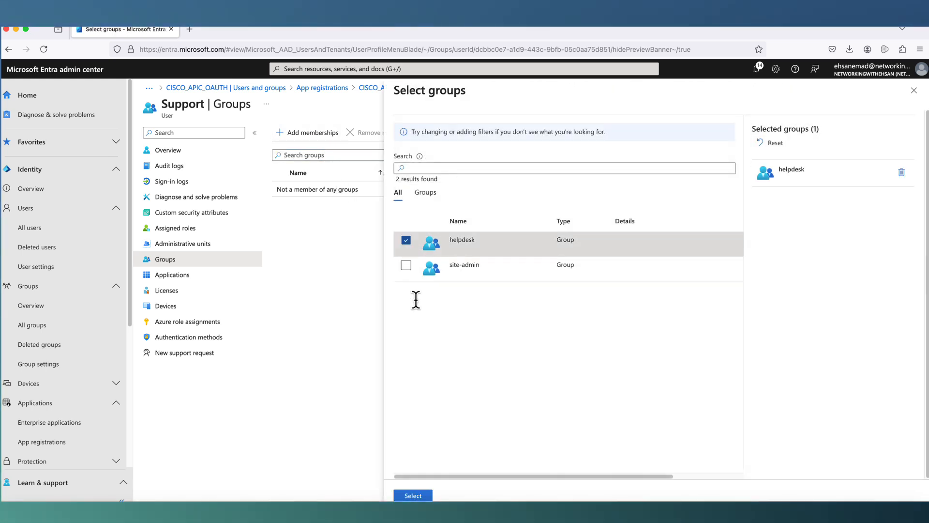
click(413, 495)
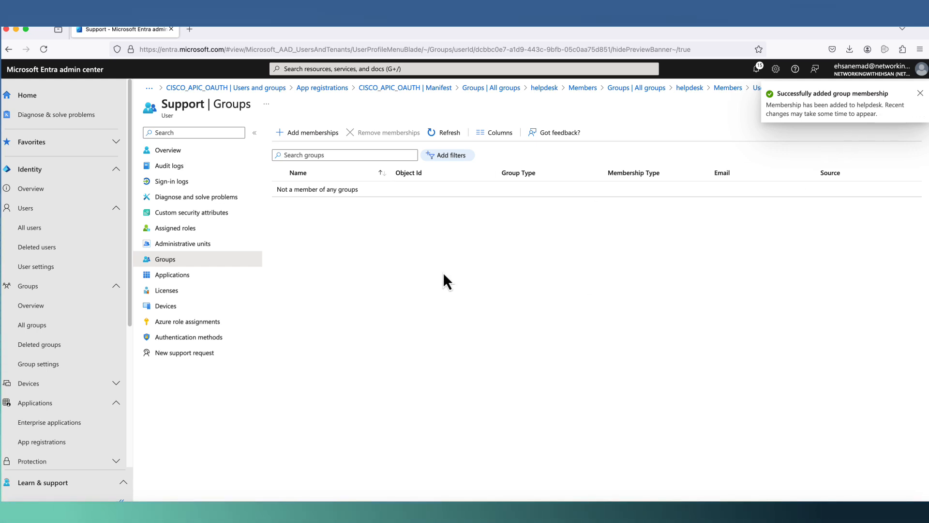
click(434, 133)
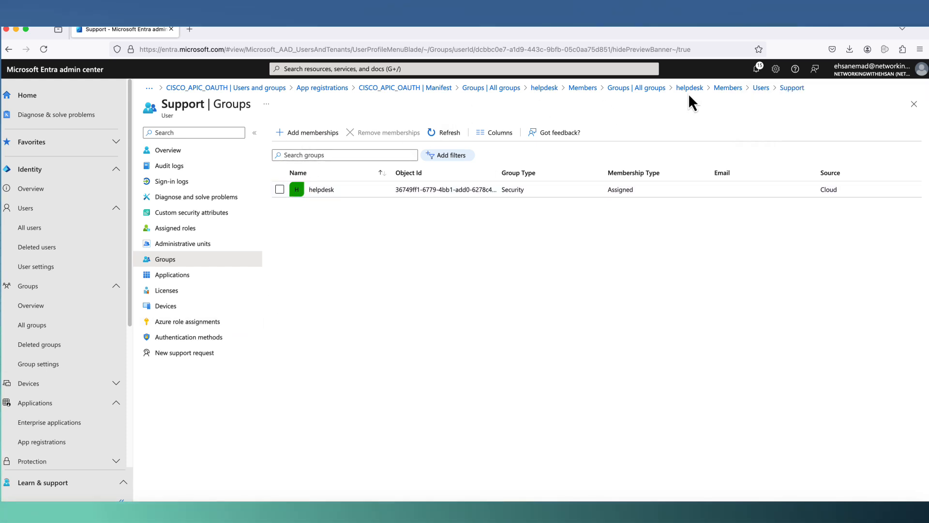
click(762, 92)
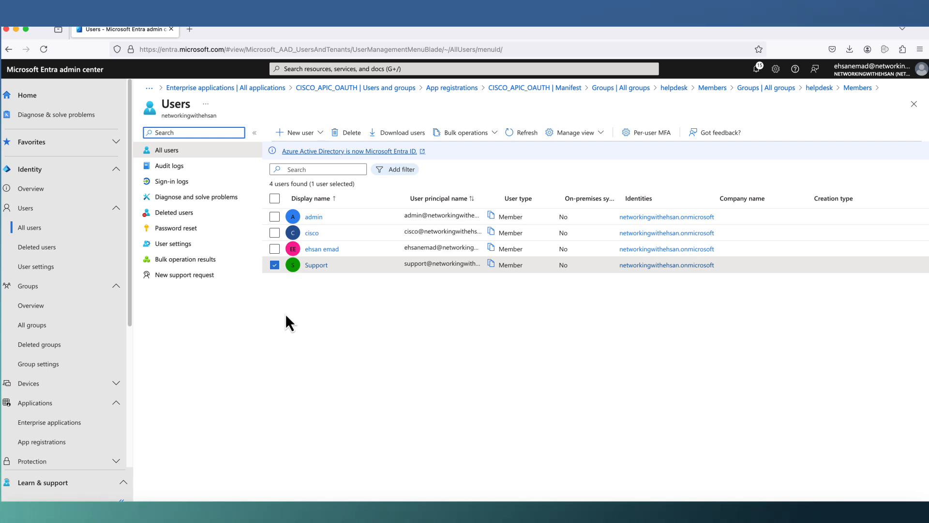
click(518, 136)
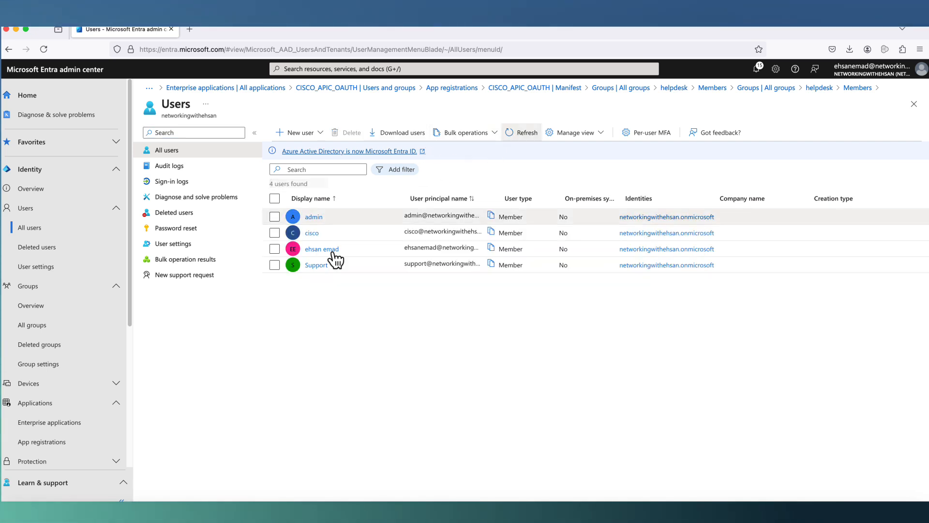
- Enable per-user multifactor authentication for the Support account
click(299, 267)
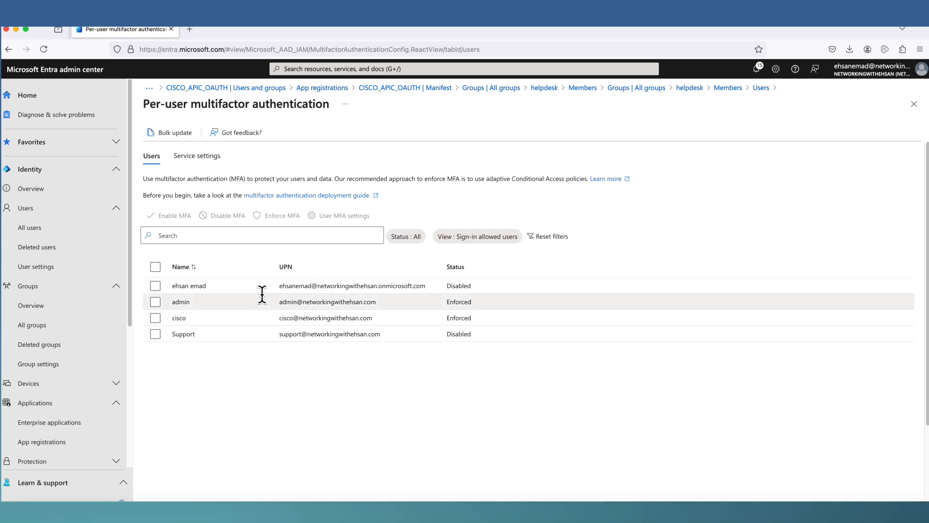
click(155, 334)
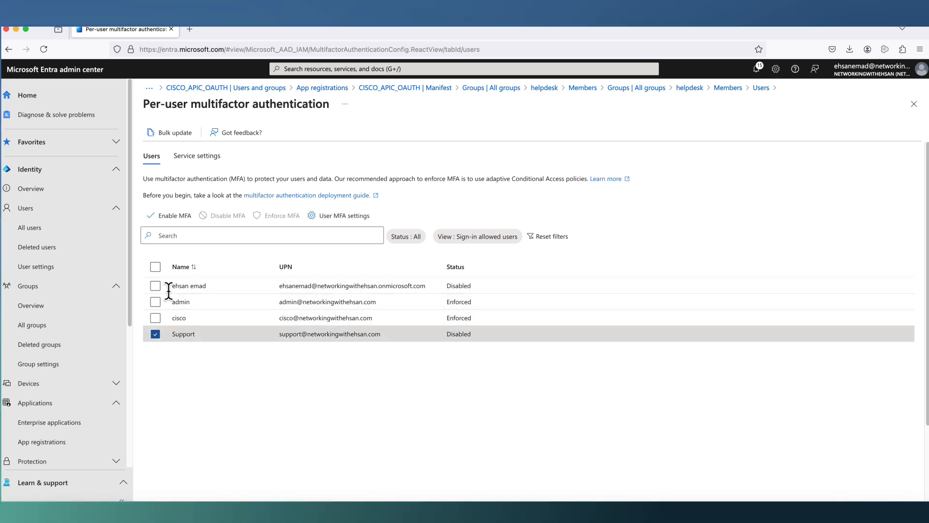
click(170, 216)
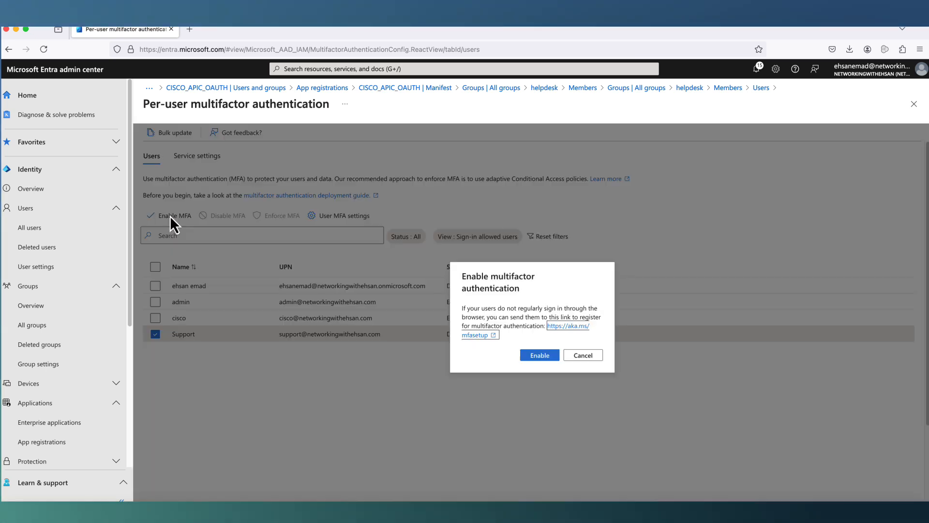
click(540, 357)
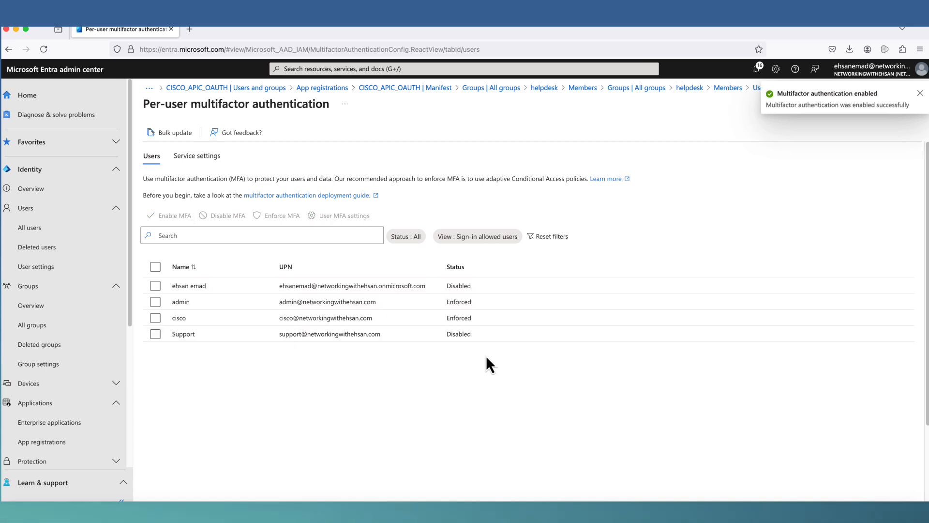
click(30, 228)
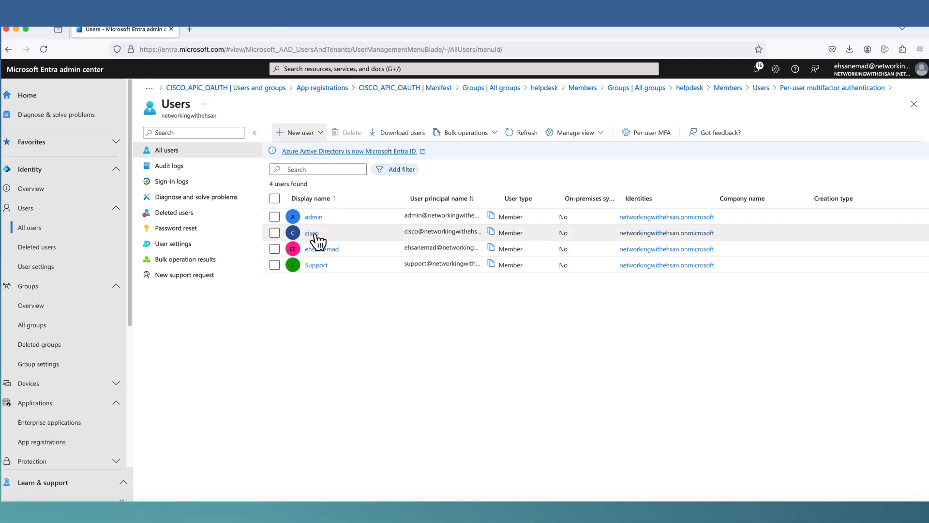
- Make cisco a member of site-admin and refresh its group memberships to confirm
click(313, 233)
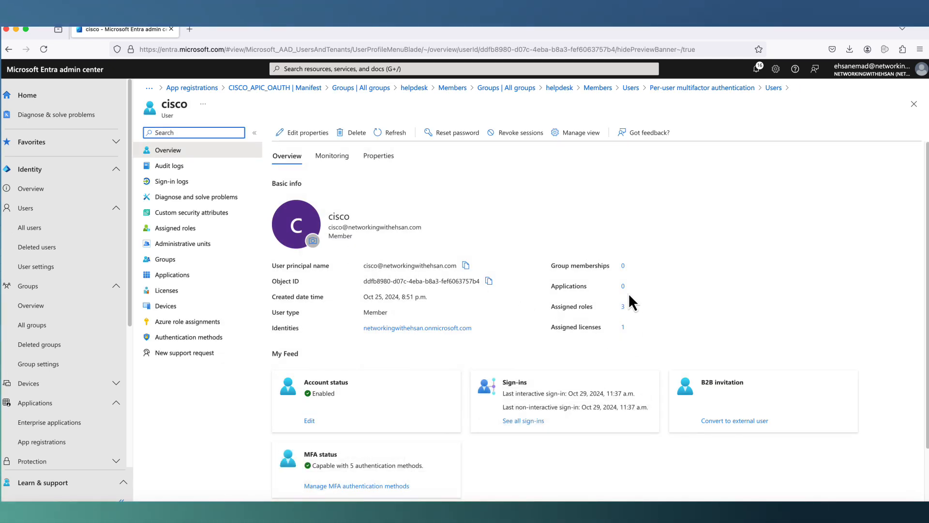
click(623, 268)
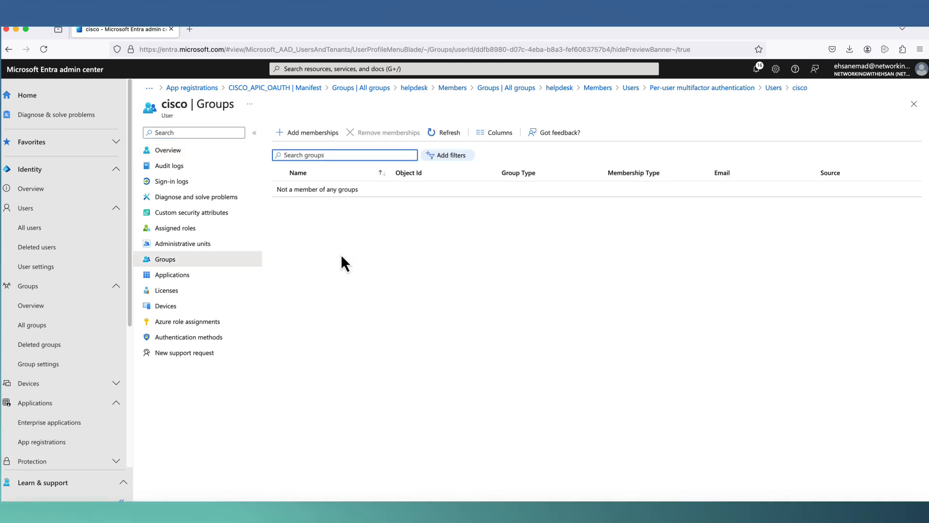
click(311, 134)
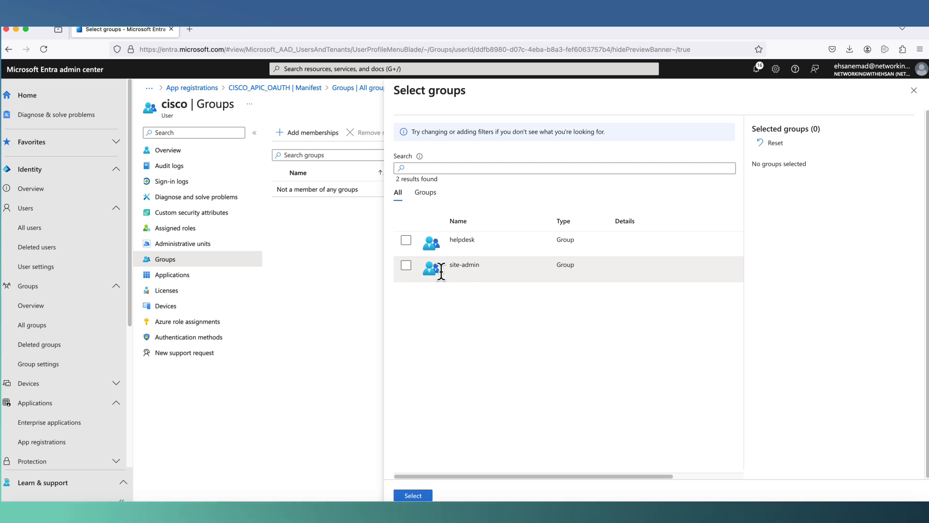
click(406, 265)
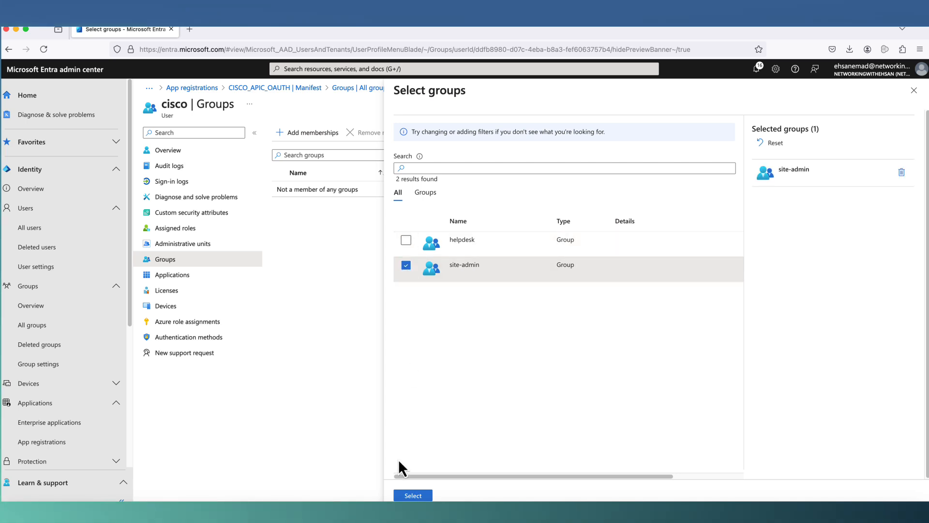
click(413, 496)
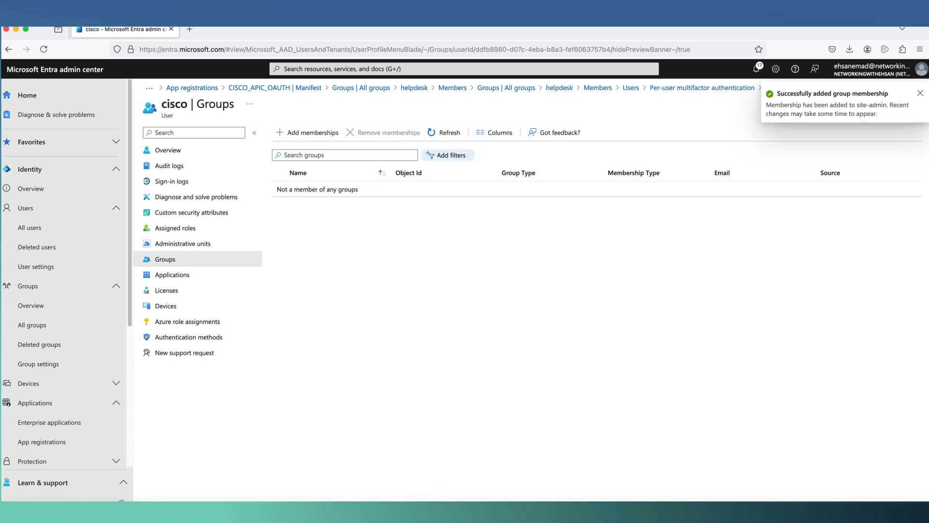
click(920, 93)
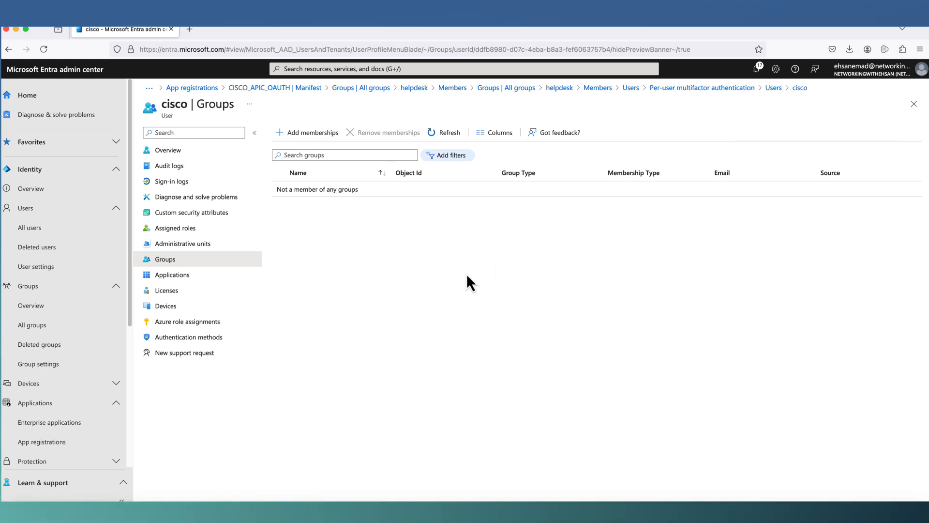
click(446, 133)
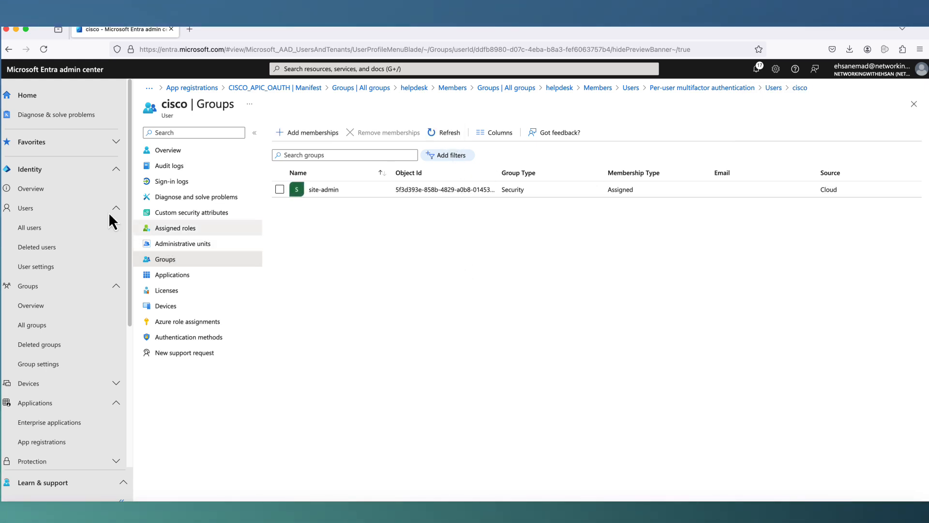
click(33, 229)
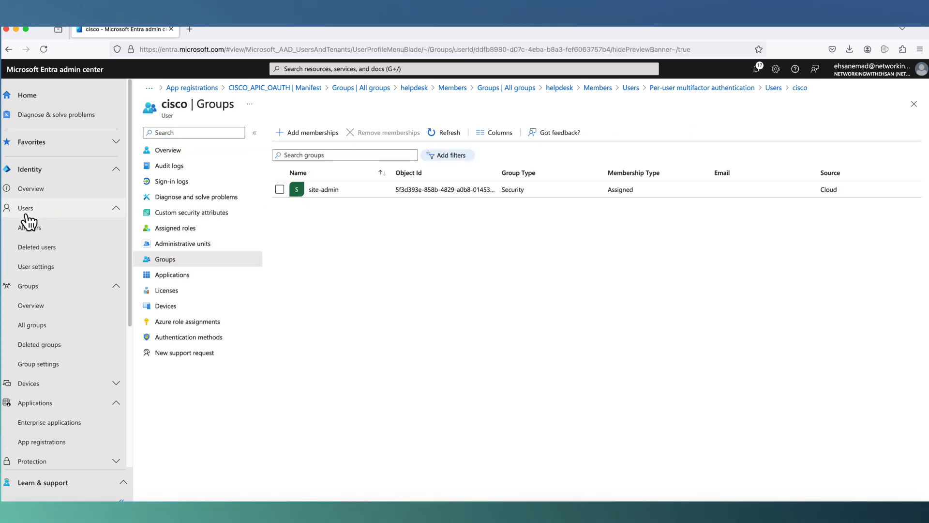
- From All users, select the cisco user and open the Per-user MFA page
click(29, 234)
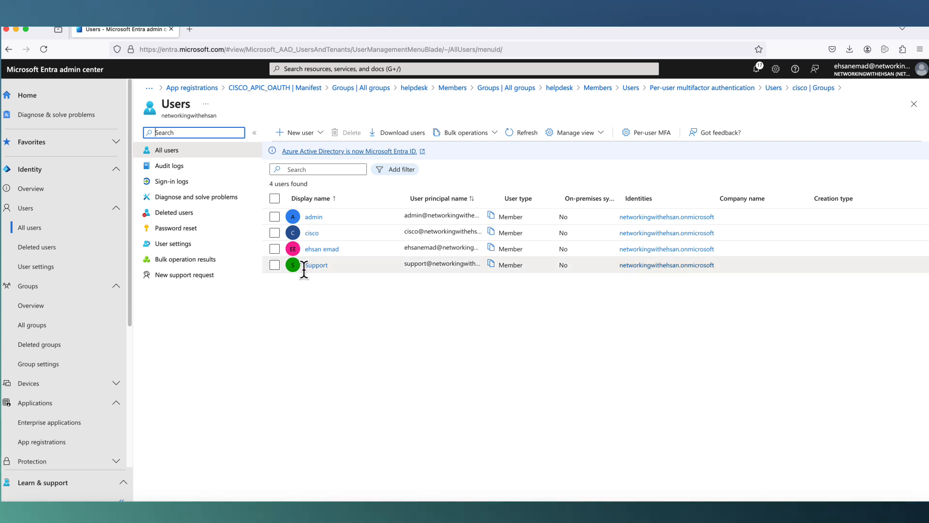
click(274, 248)
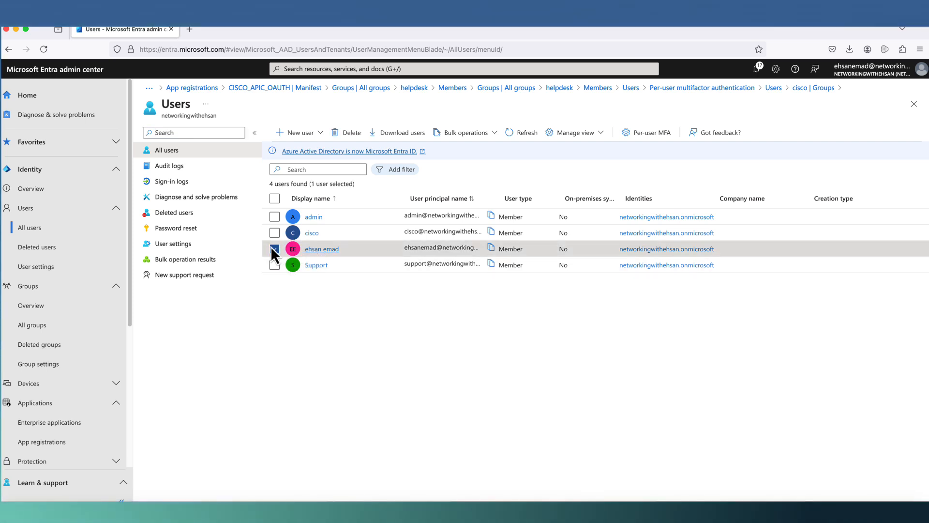
click(276, 249)
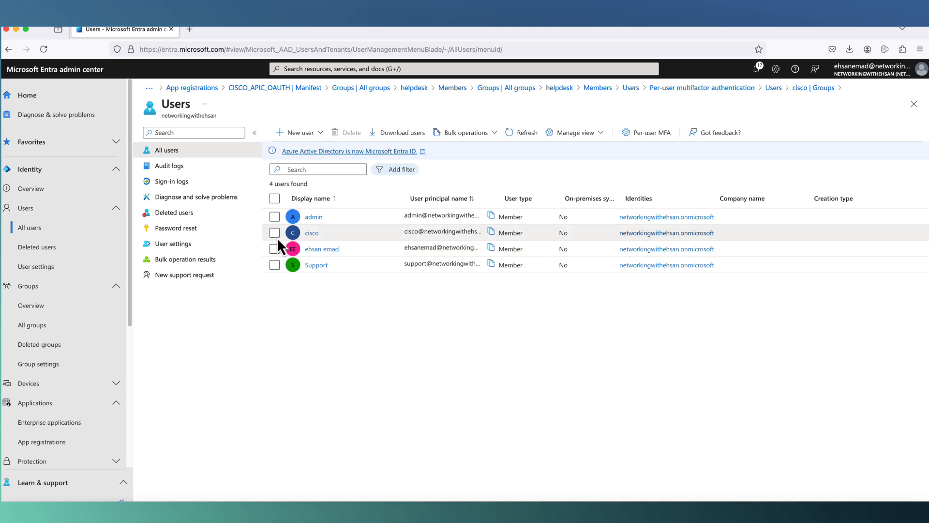
click(276, 236)
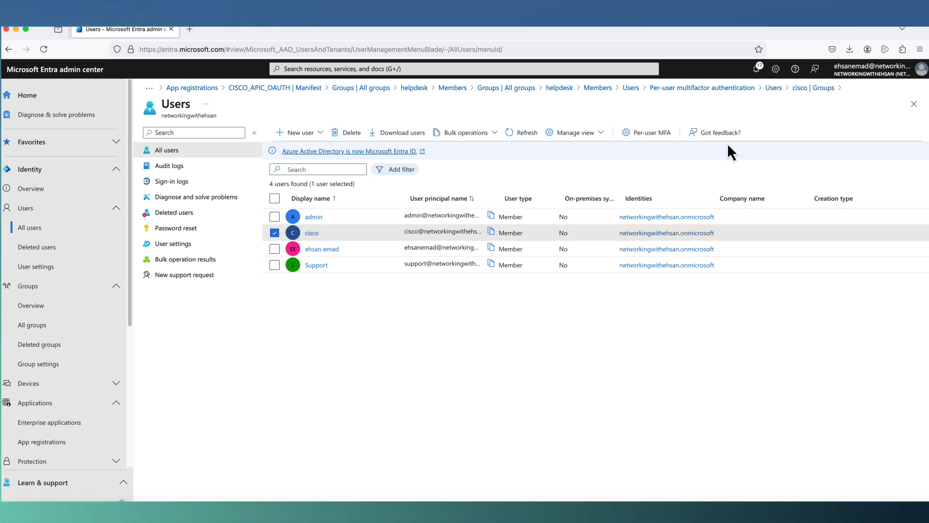
click(650, 135)
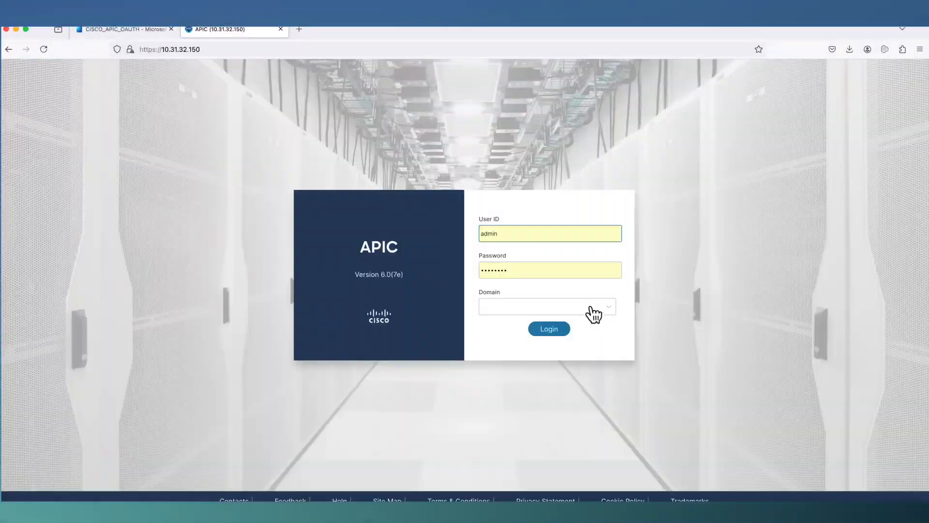
- Choose LOCAL as the login domain on the APIC sign-in page
click(577, 308)
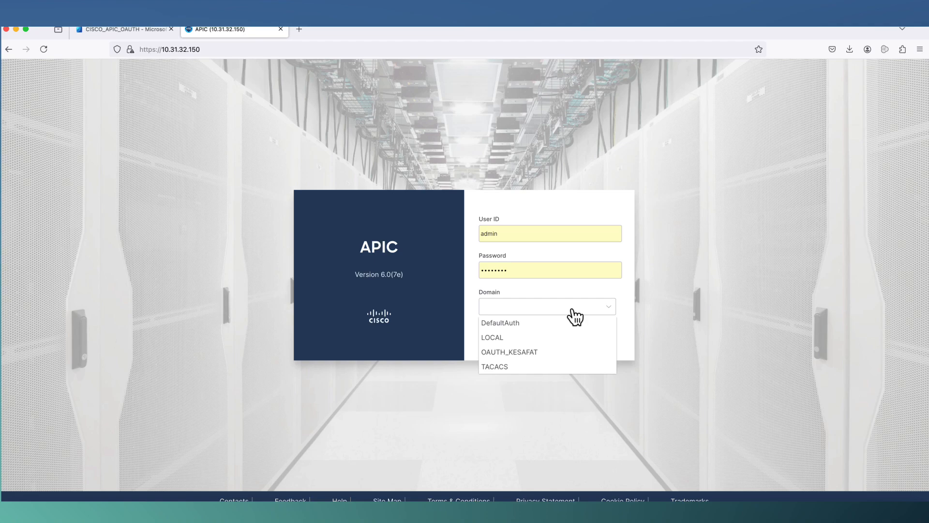
click(554, 337)
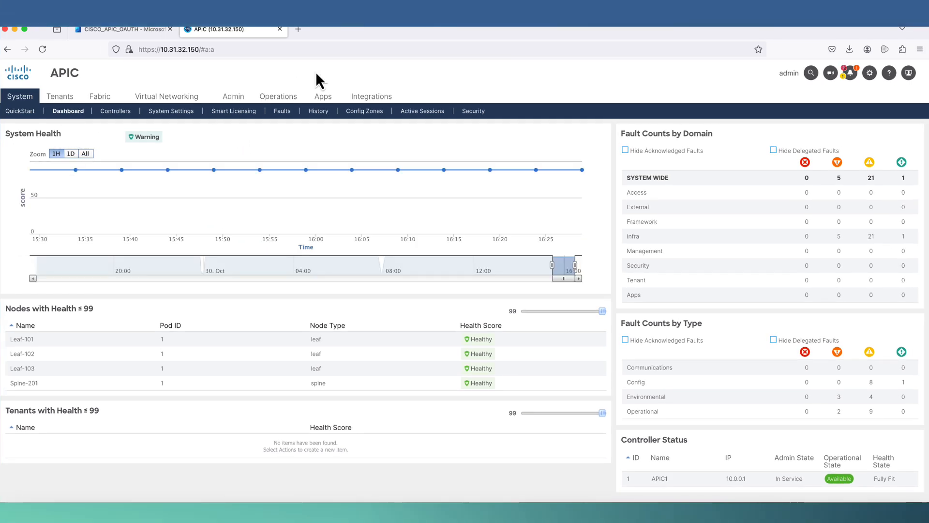
- Start a new provider from the Admin > AAA Authentication Providers list
click(234, 97)
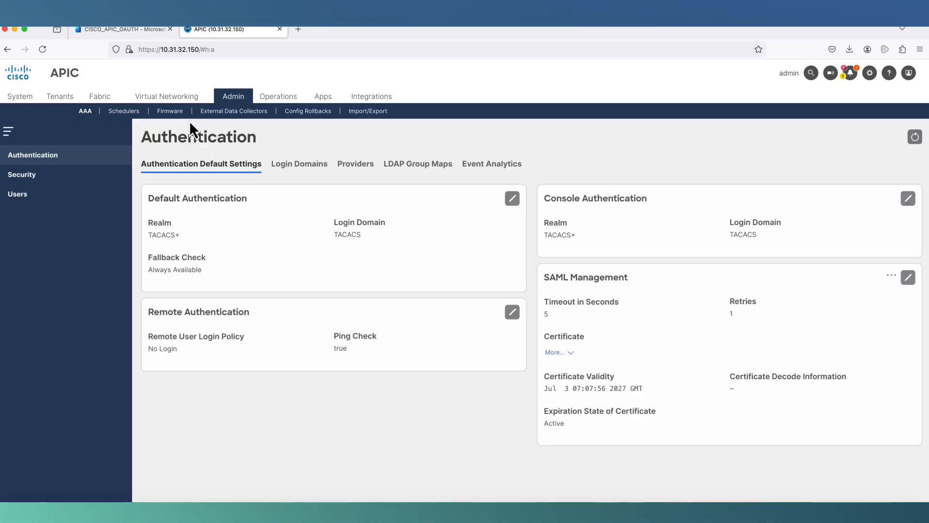
click(358, 164)
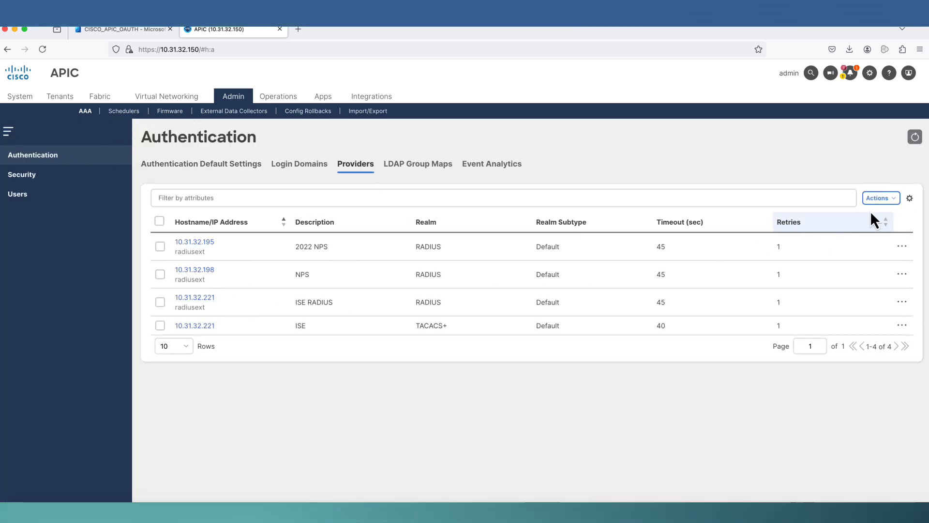
click(881, 198)
click(844, 223)
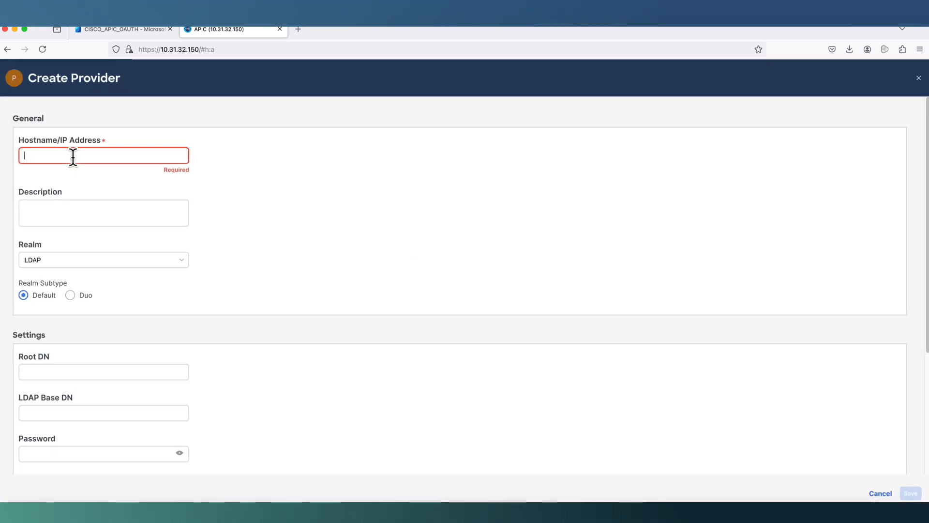
- Give the provider hostname login.microsoftonline.com, description 'OAUTH WITH MICROSOFT ENTRA ID', and realm OAuth 2
text(login)
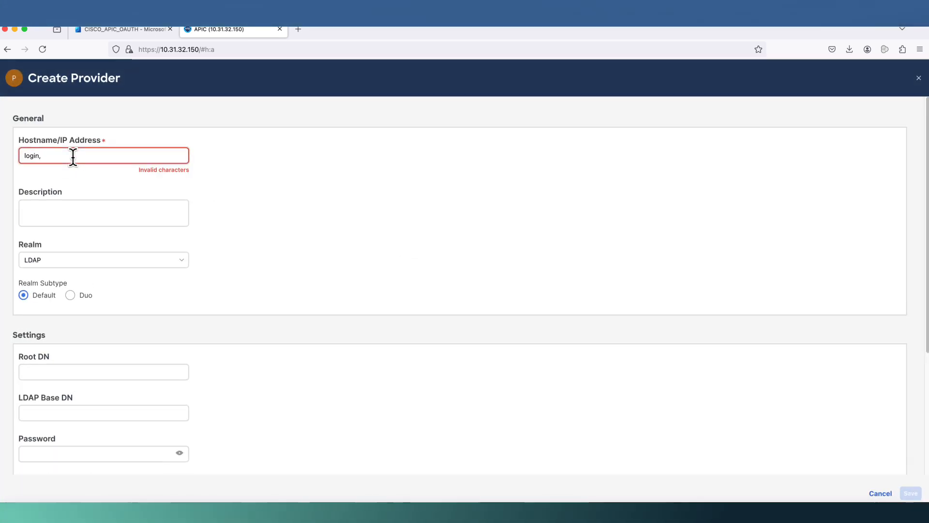
text(.mi)
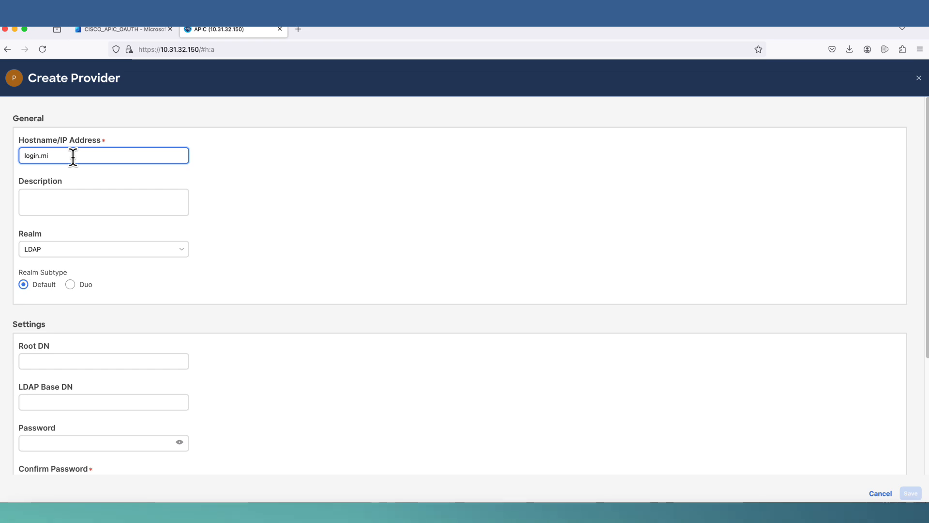
text(crosofto)
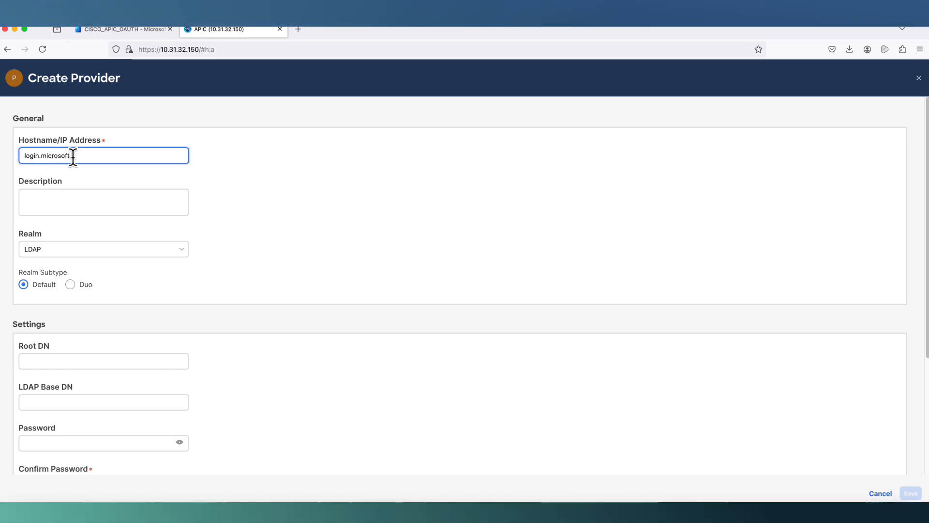
text(nline.com)
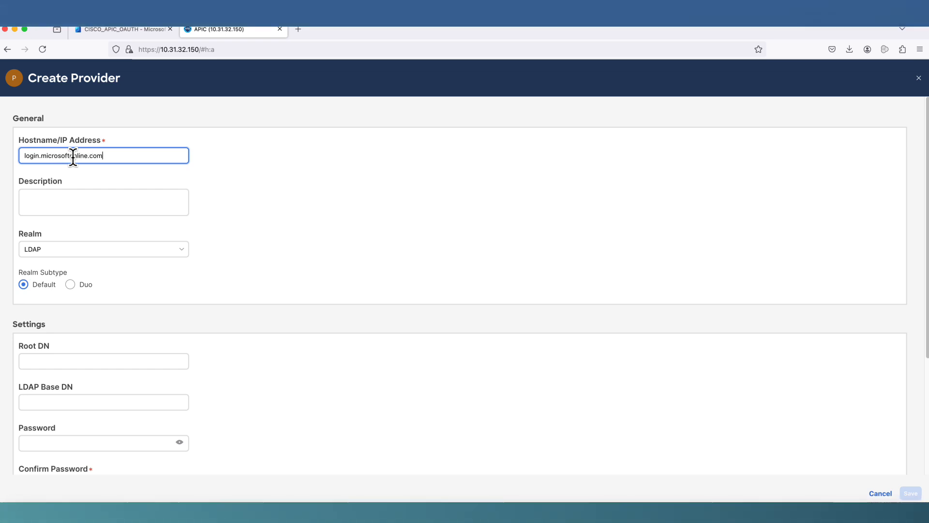
click(58, 190)
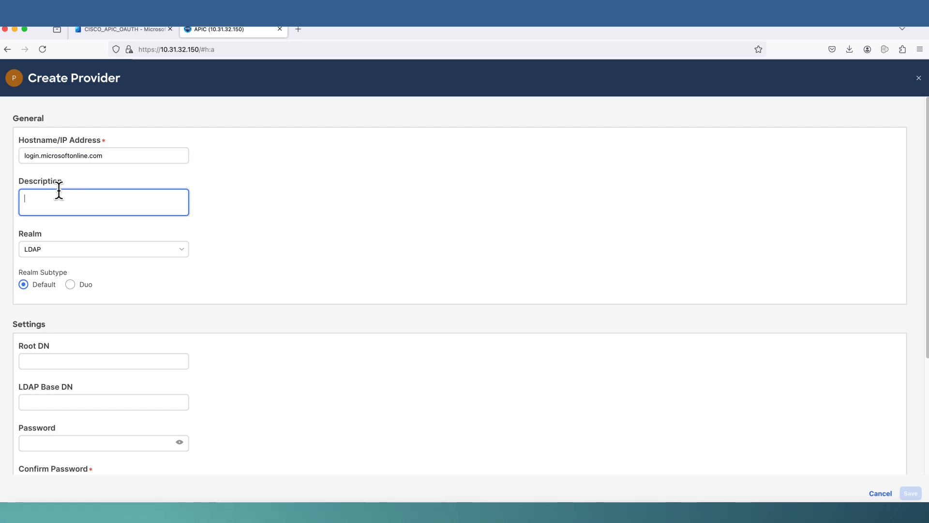
text(OAUTH)
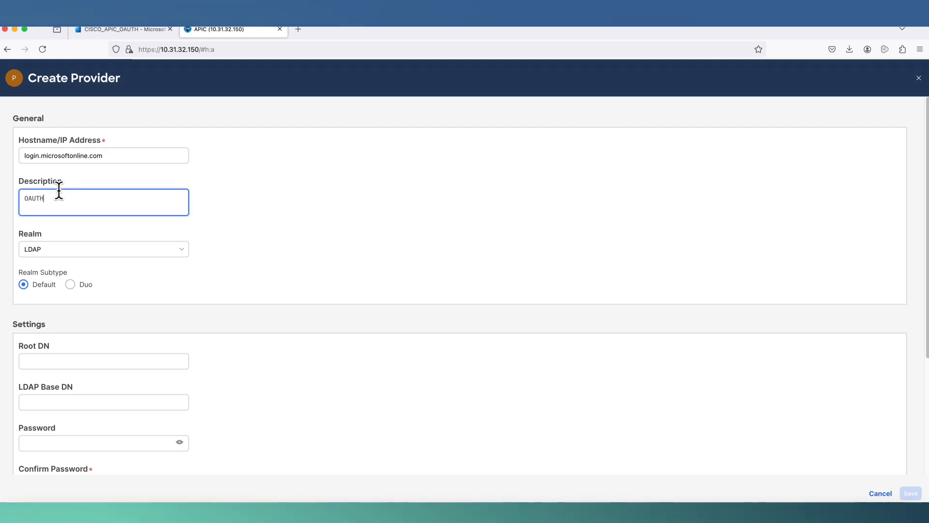
text( WITH )
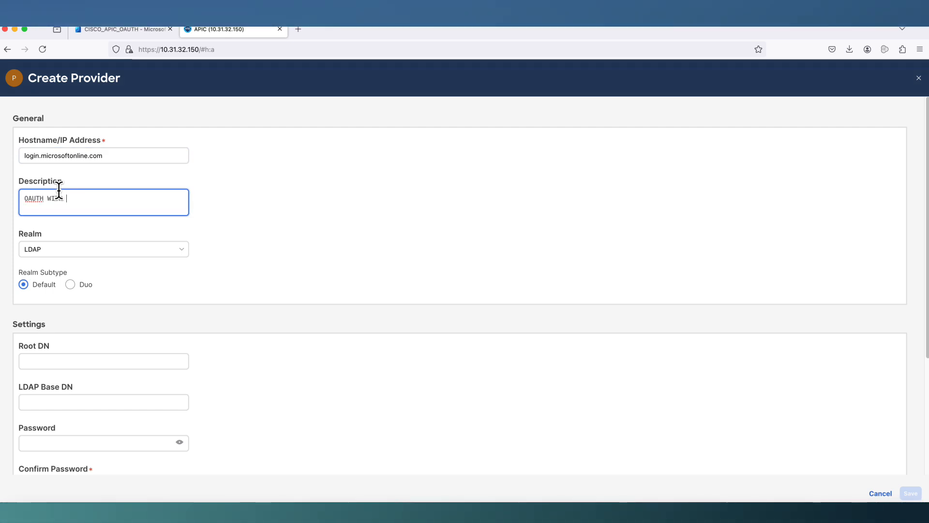
text(MICRO)
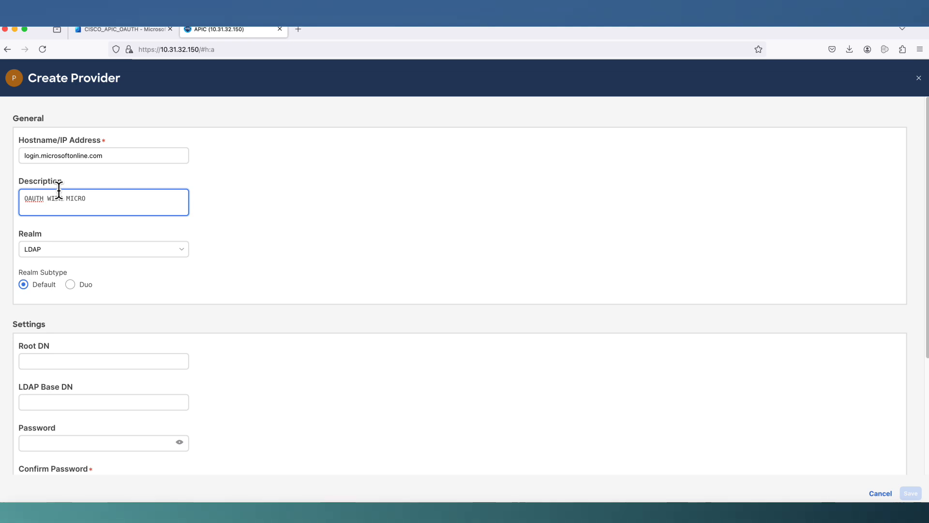
text(SOFT ENTR)
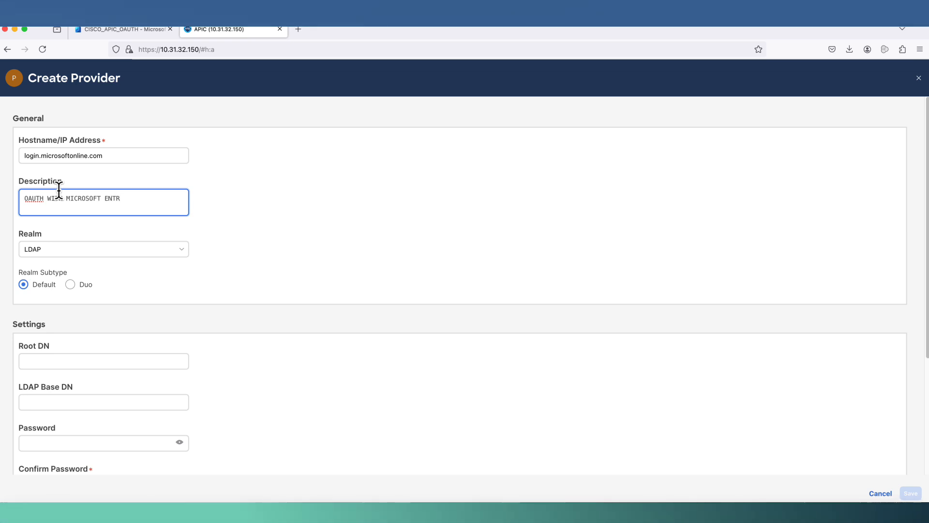
text(A ID)
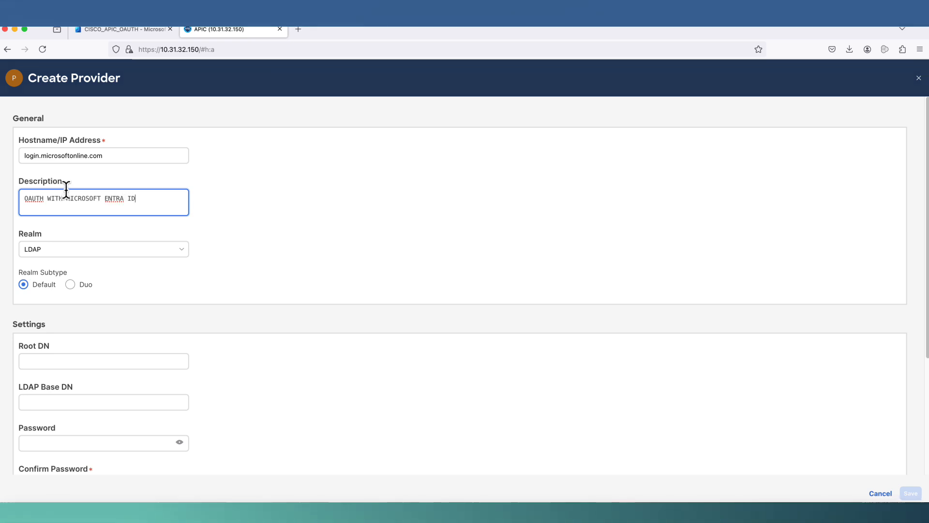
click(49, 256)
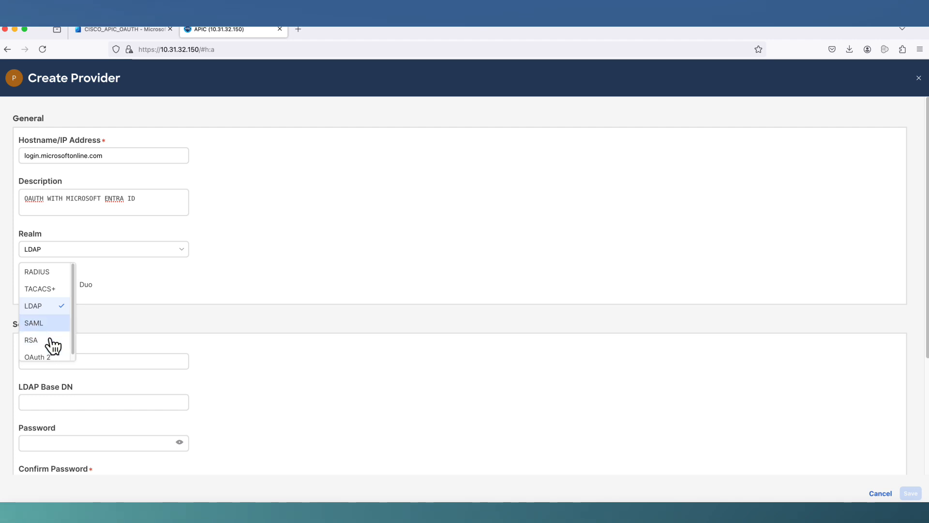
click(50, 354)
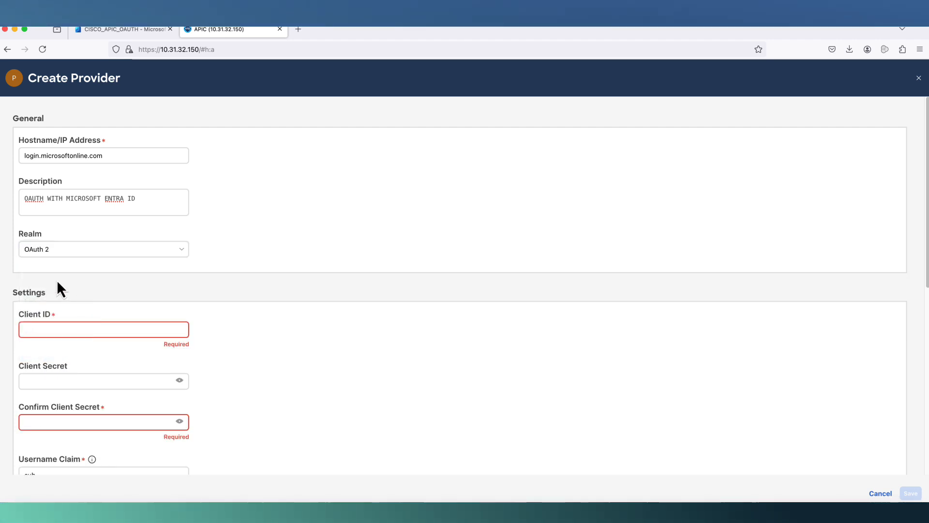
click(46, 327)
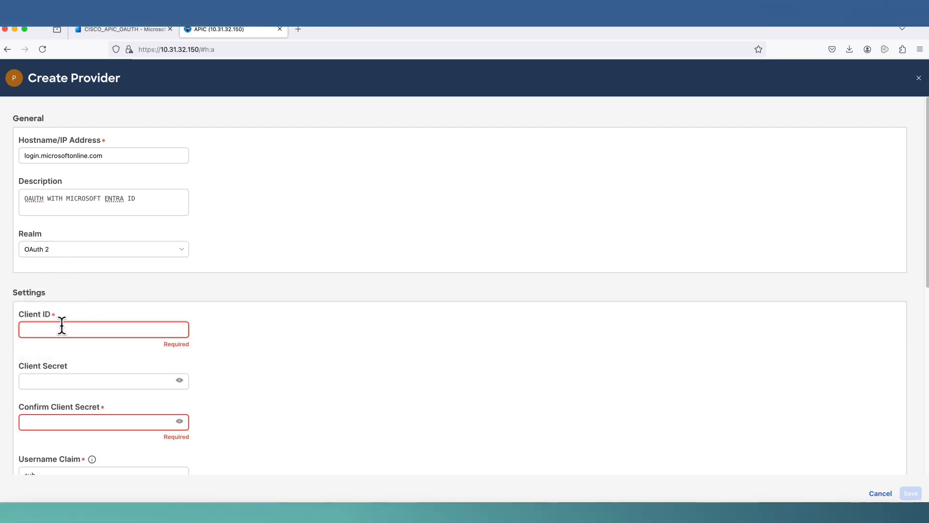
- Open the CISCO_APIC_OAUTH enterprise application in the Entra admin center
click(121, 30)
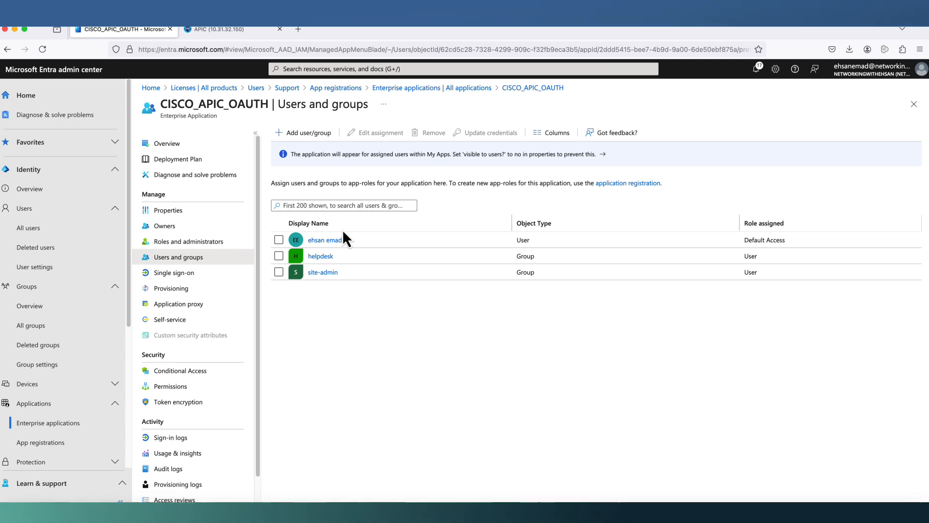
click(49, 423)
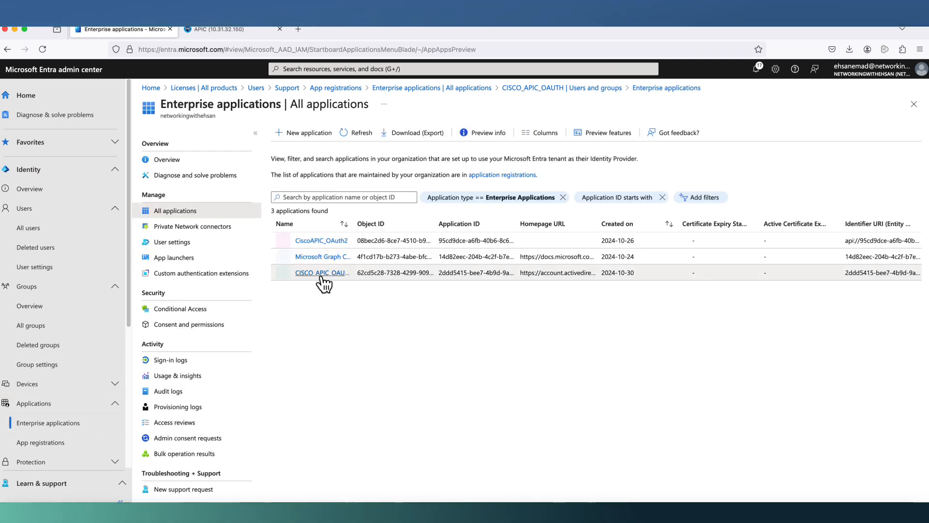
click(321, 274)
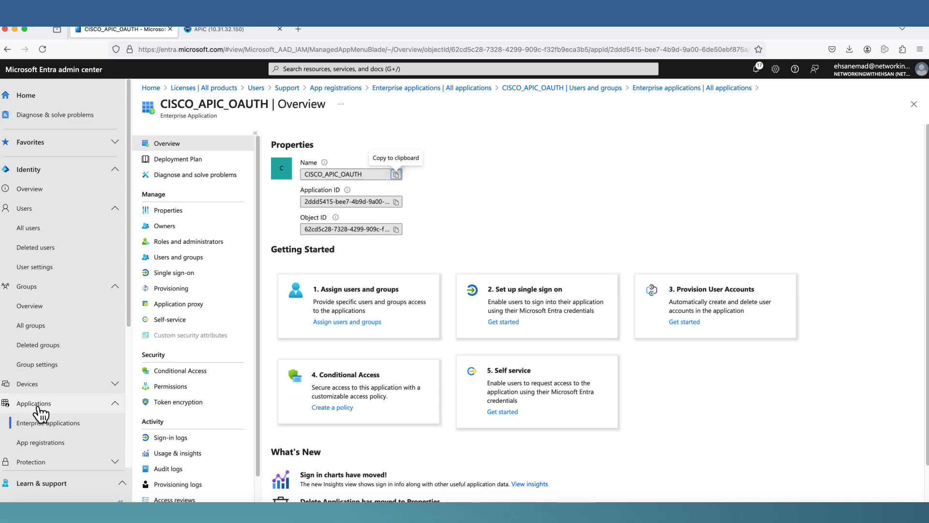
- Copy the Application (client) ID from the CISCO_APIC_OAUTH app registration overview
click(34, 445)
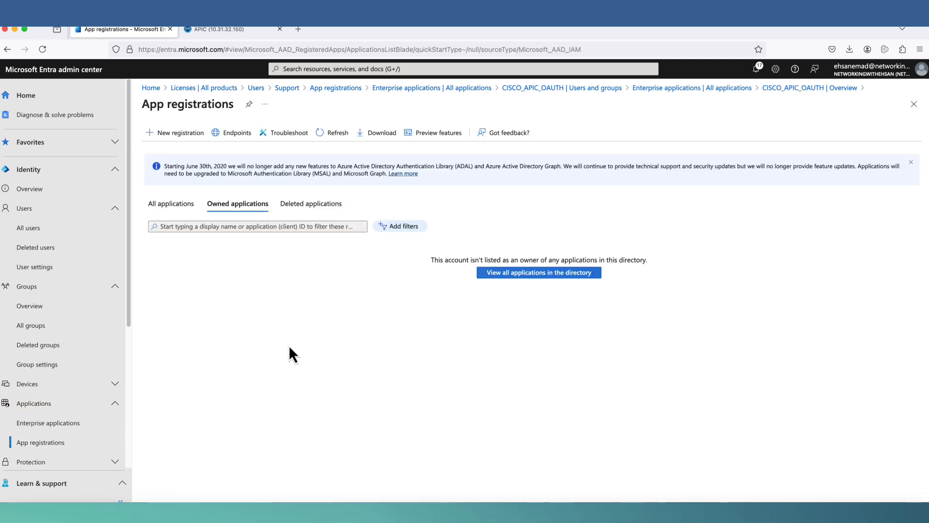
click(175, 206)
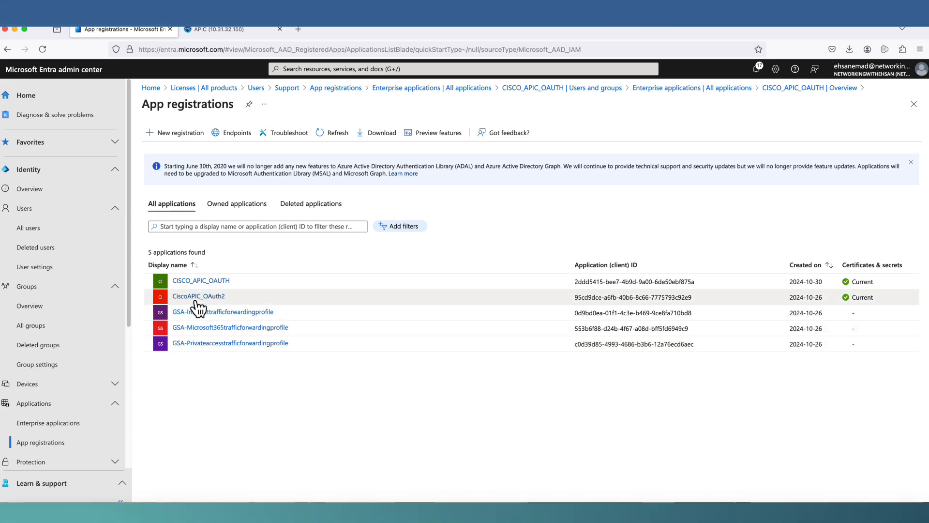
click(196, 282)
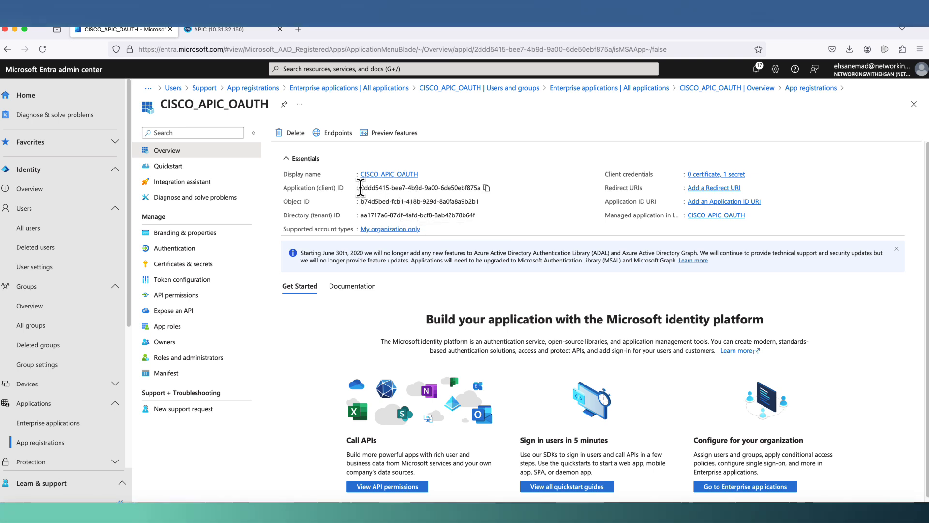
drag(361, 188, 483, 188)
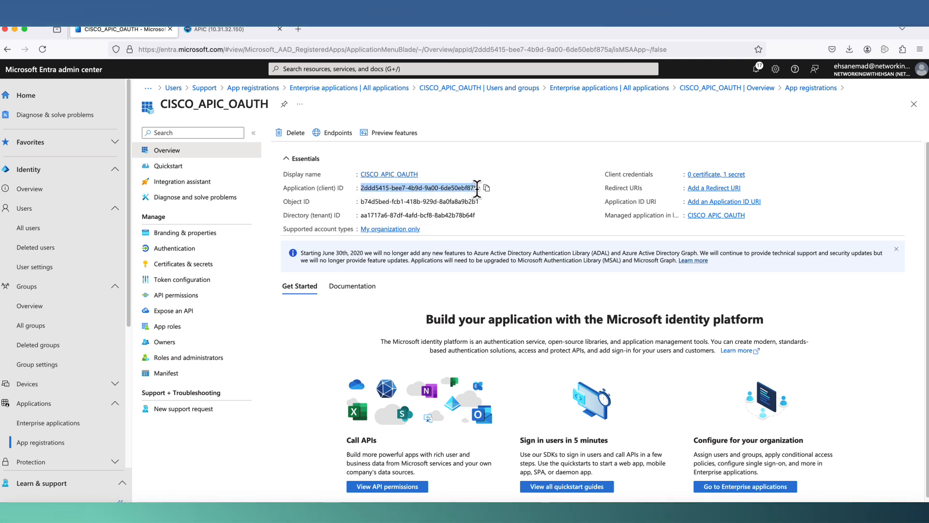
right_click(462, 189)
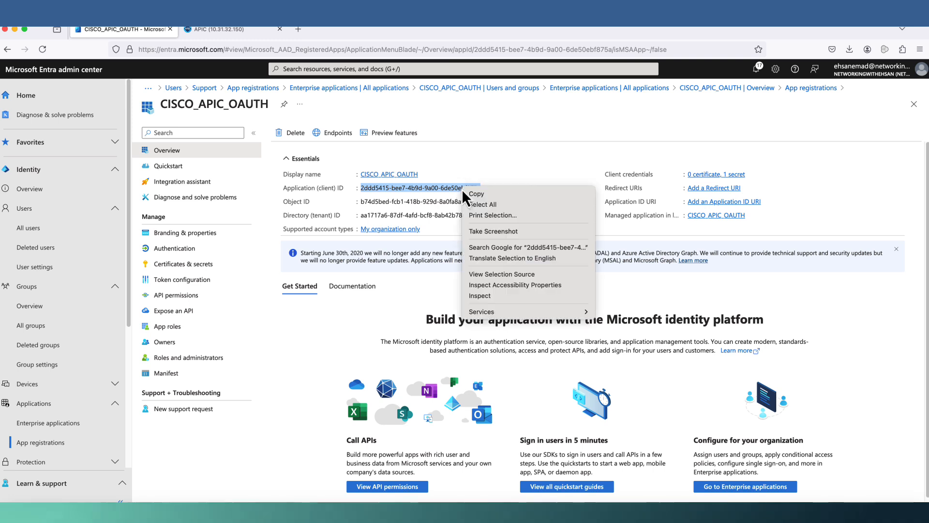
click(466, 195)
- Paste the copied application ID into the APIC provider's Client ID field
mouse_move(215, 30)
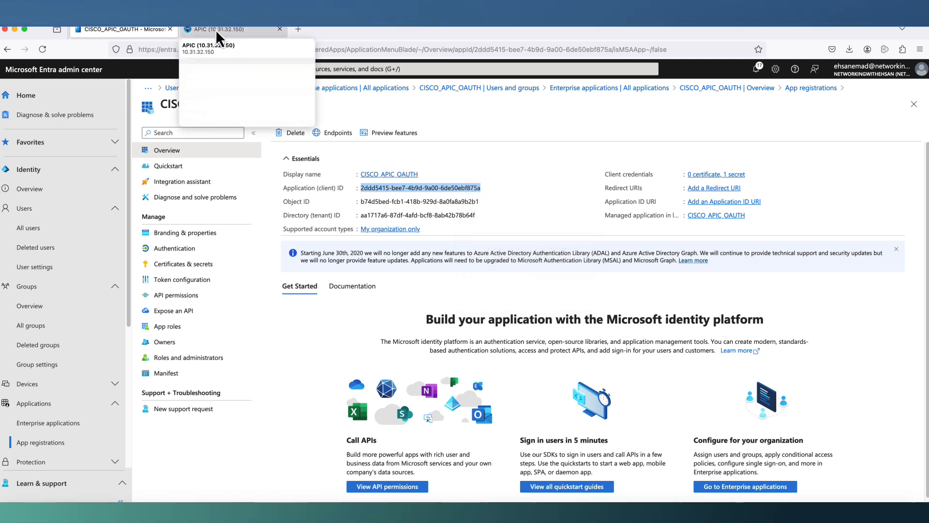
click(216, 30)
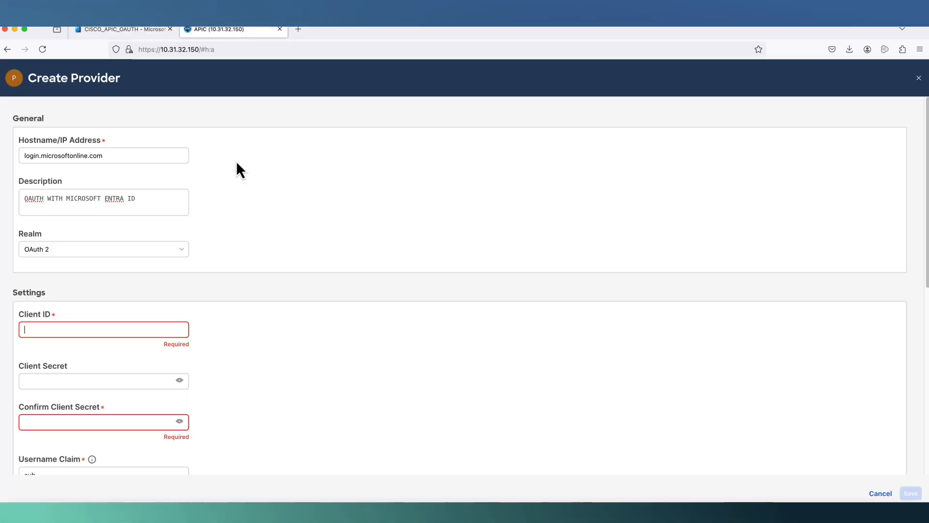
right_click(97, 326)
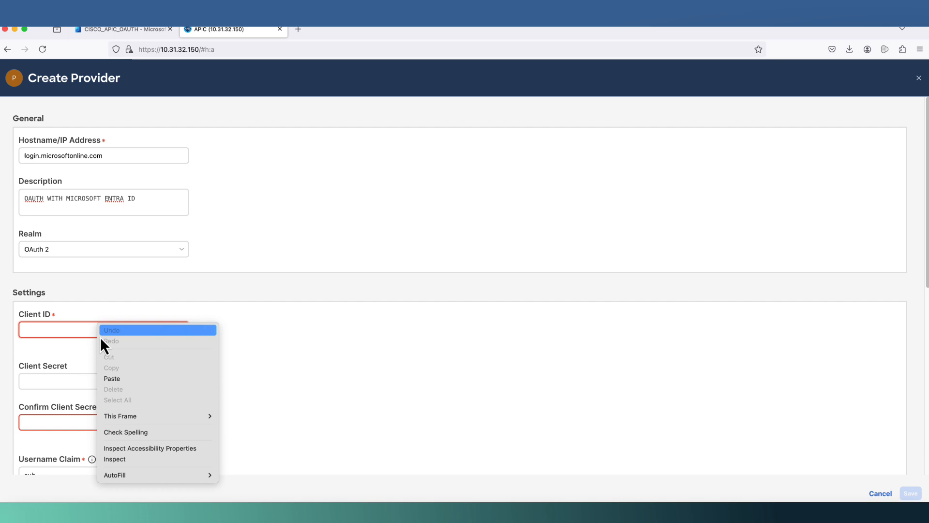
click(116, 379)
- Paste the client secret from the notes into Client Secret and Confirm Client Secret
click(114, 369)
click(83, 370)
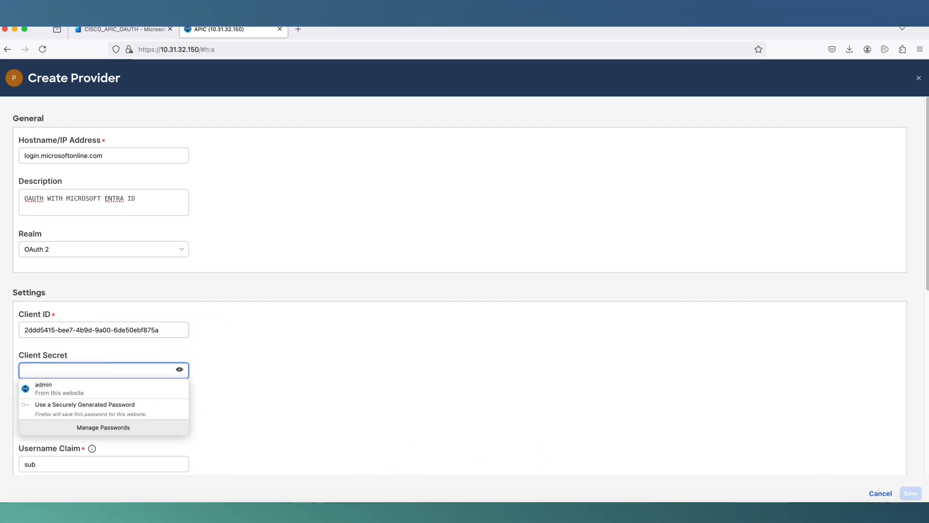
click(902, 514)
click(146, 116)
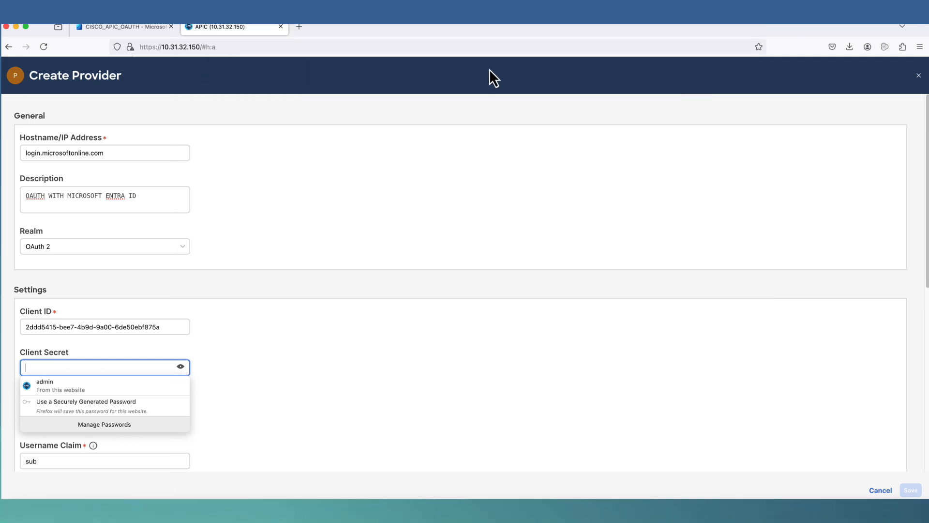
click(50, 366)
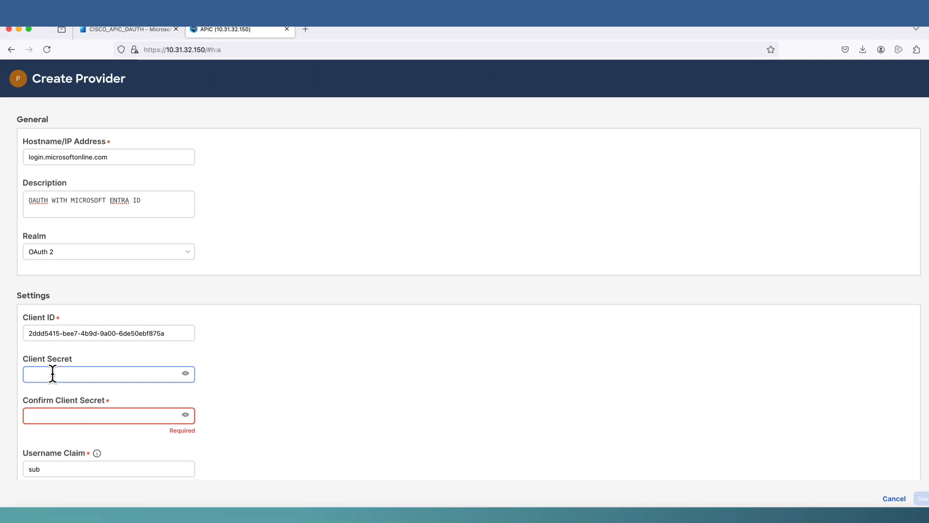
right_click(54, 369)
click(68, 415)
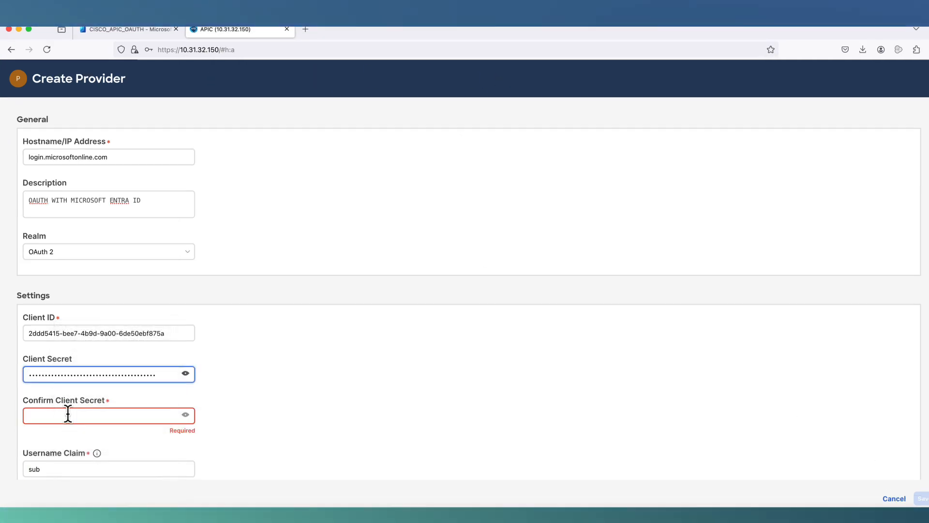
click(68, 415)
right_click(69, 416)
click(84, 415)
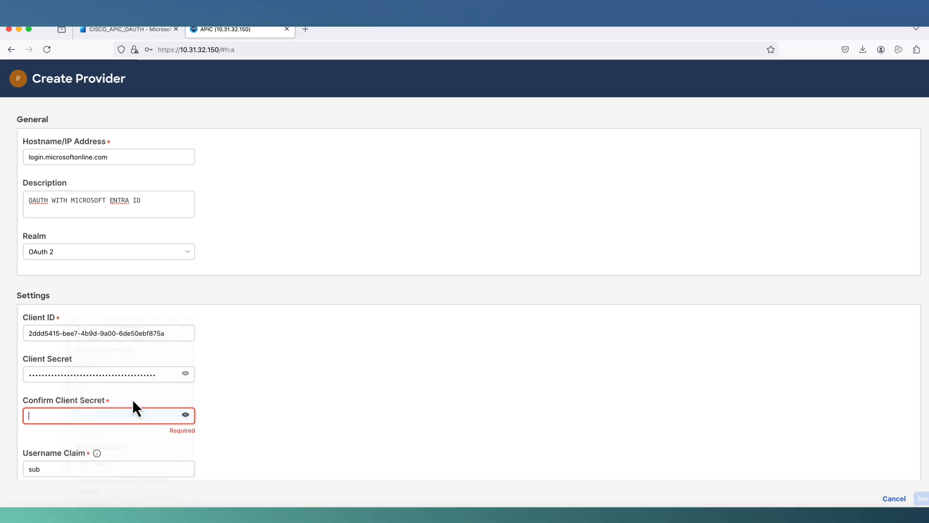
- Change the provider Scope from openid to 'openid profile'
scroll(215, 391, down, 3)
drag(58, 314, 0, 316)
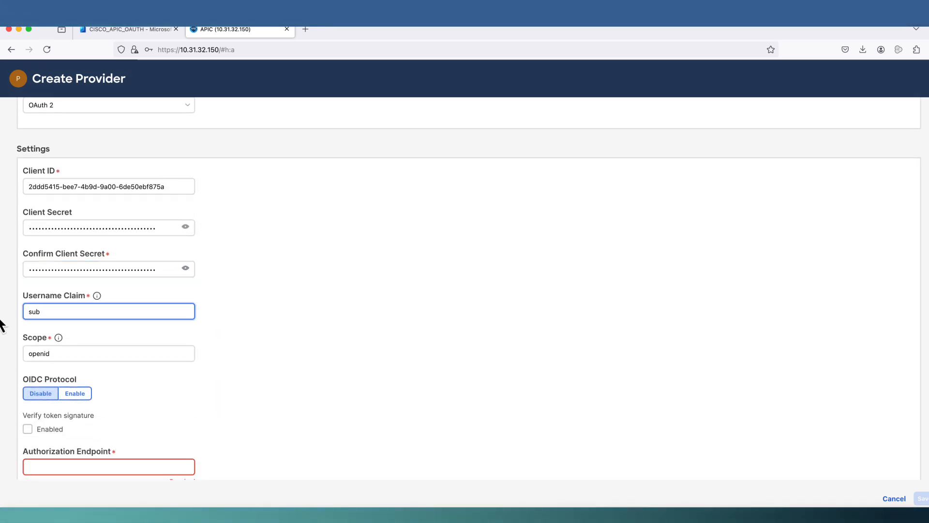
click(69, 353)
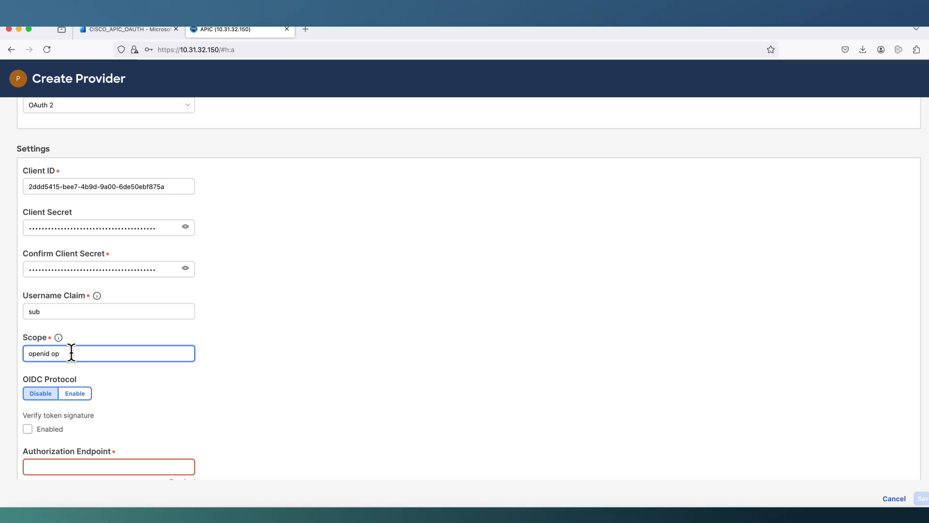
text(profile)
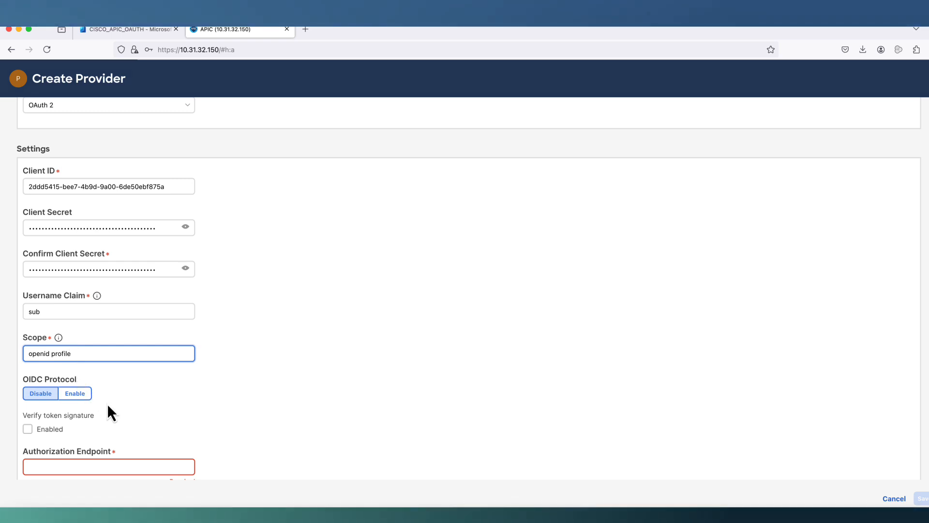
scroll(141, 388, down, 3)
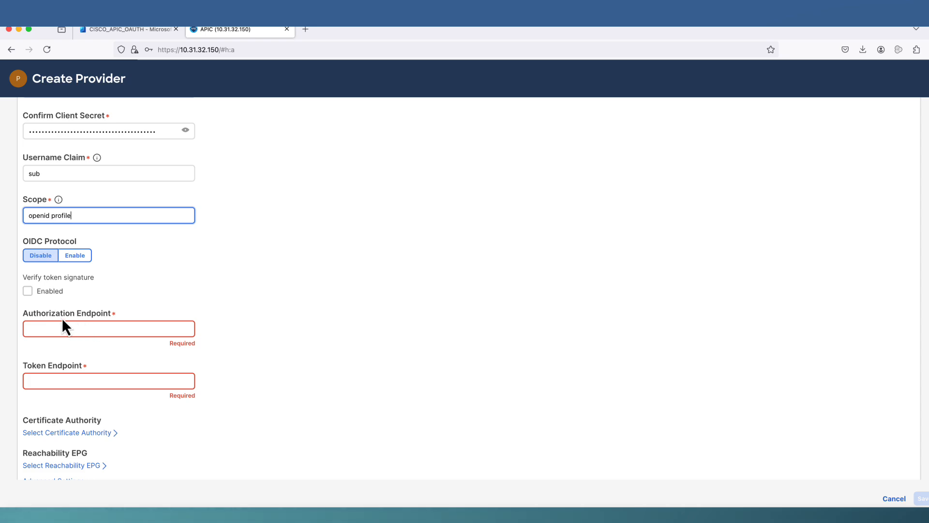
drag(62, 320, 115, 320)
- Copy the app's OAuth 2.0 authorization endpoint (v2) URL from the Entra Endpoints list
click(146, 35)
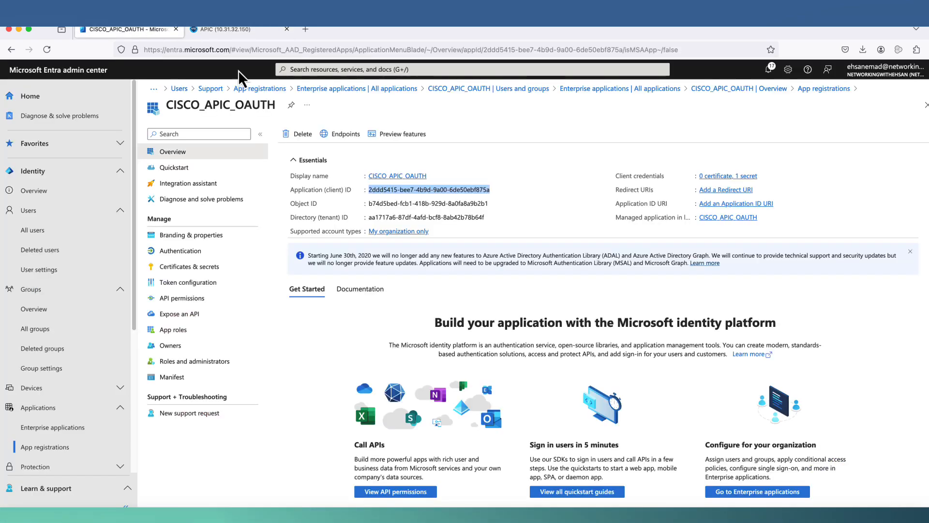
click(346, 135)
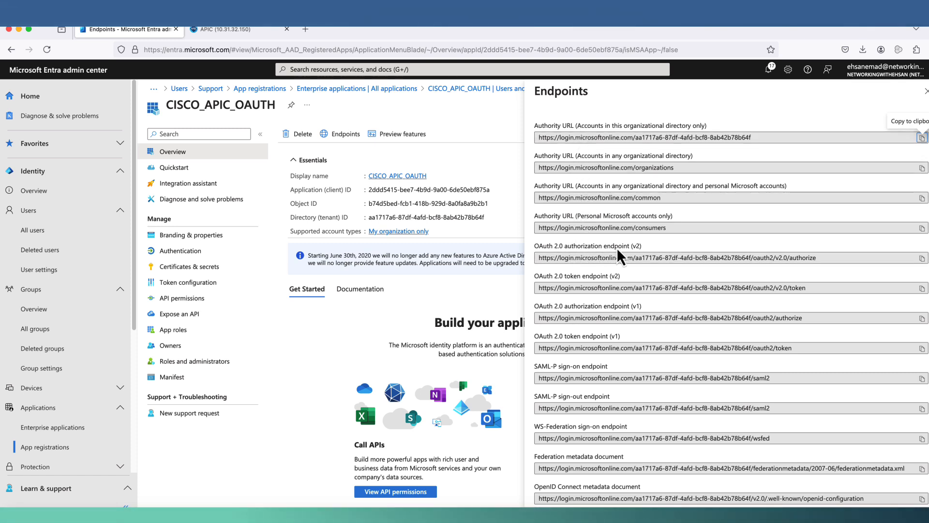
drag(823, 258, 520, 258)
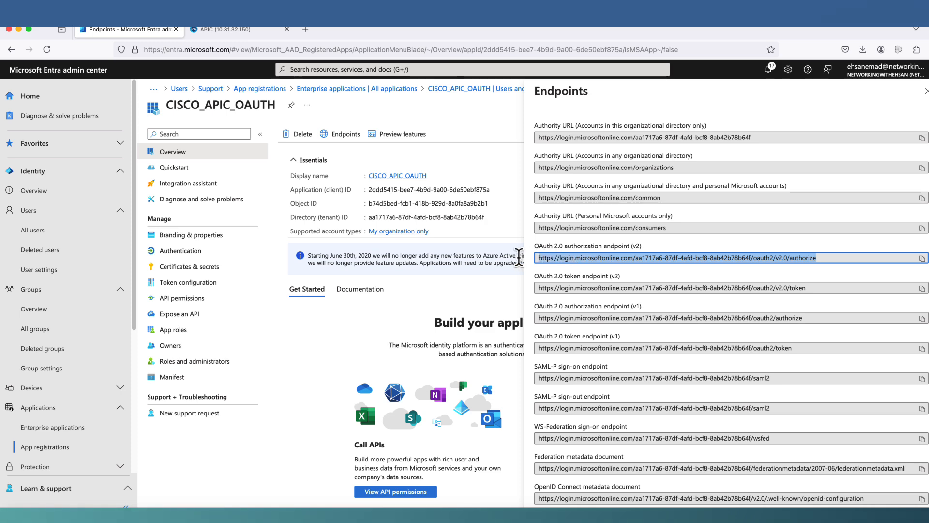
right_click(558, 260)
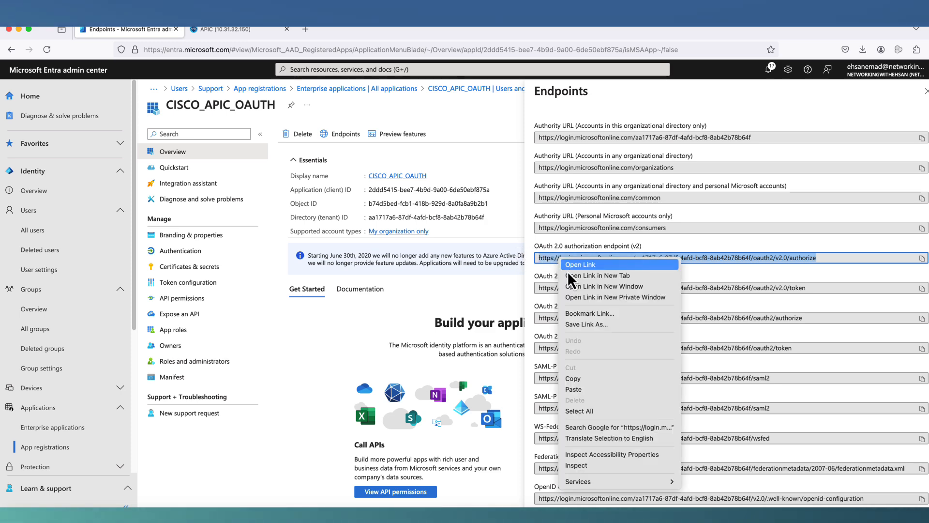
click(583, 377)
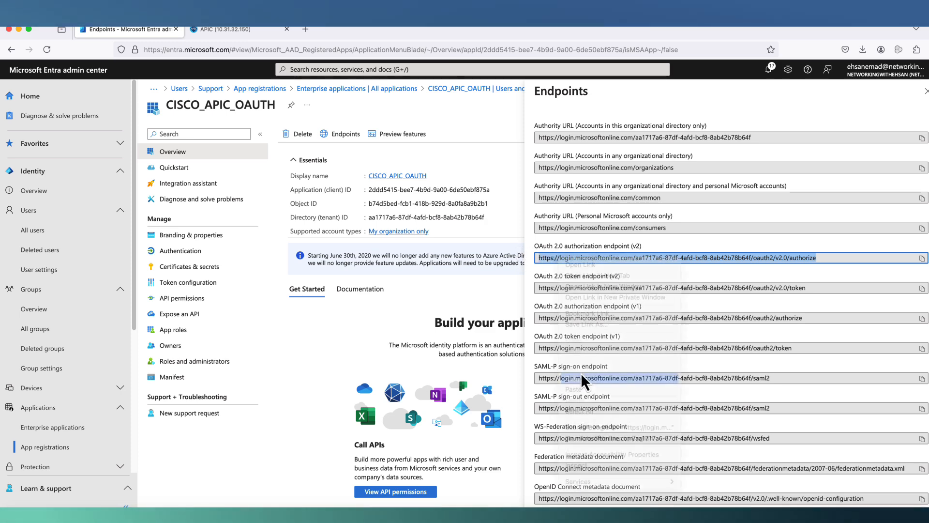
click(243, 35)
- Paste the authorize URL into Authorization Endpoint, then copy the v2 token endpoint URL from Entra
right_click(96, 332)
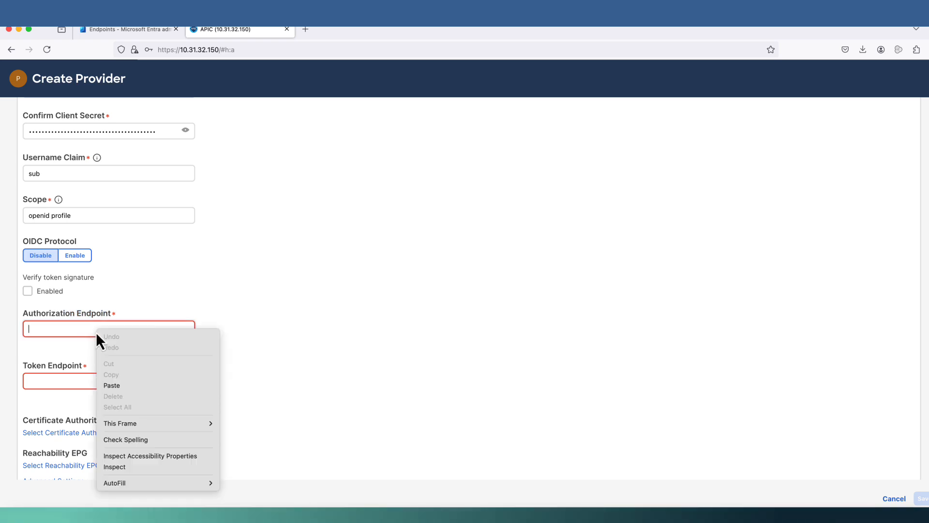
click(155, 385)
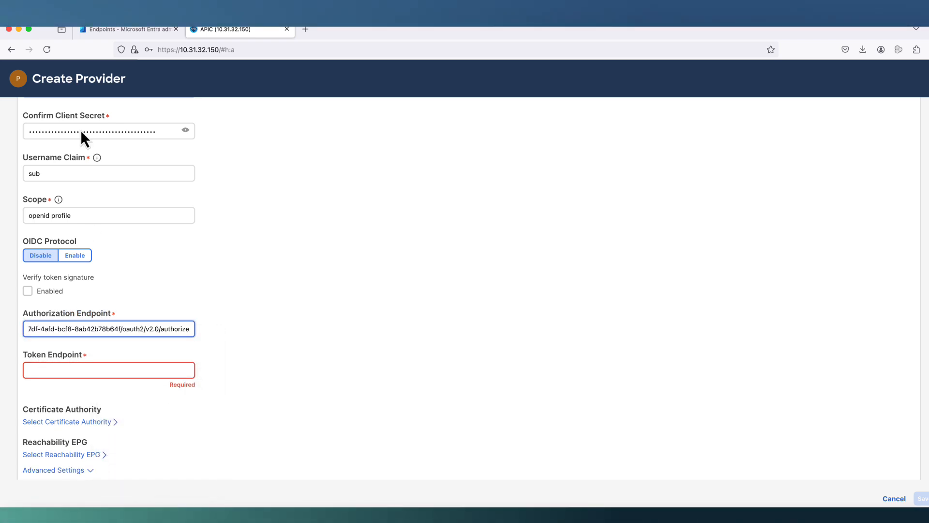
click(102, 28)
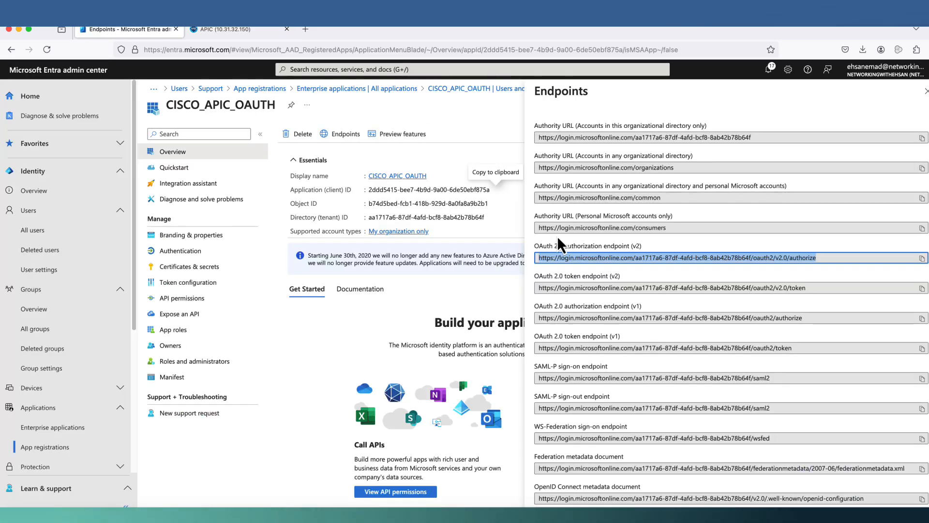
drag(815, 289, 519, 285)
right_click(558, 290)
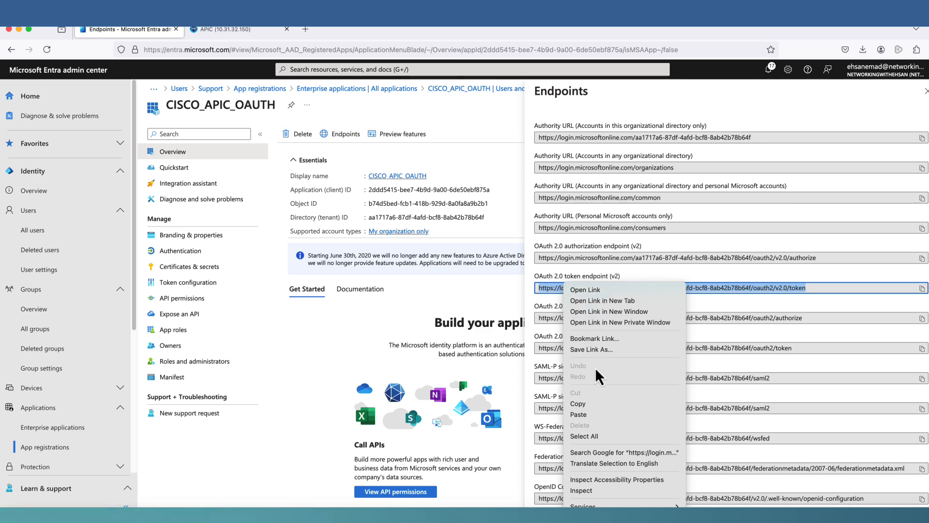
click(594, 406)
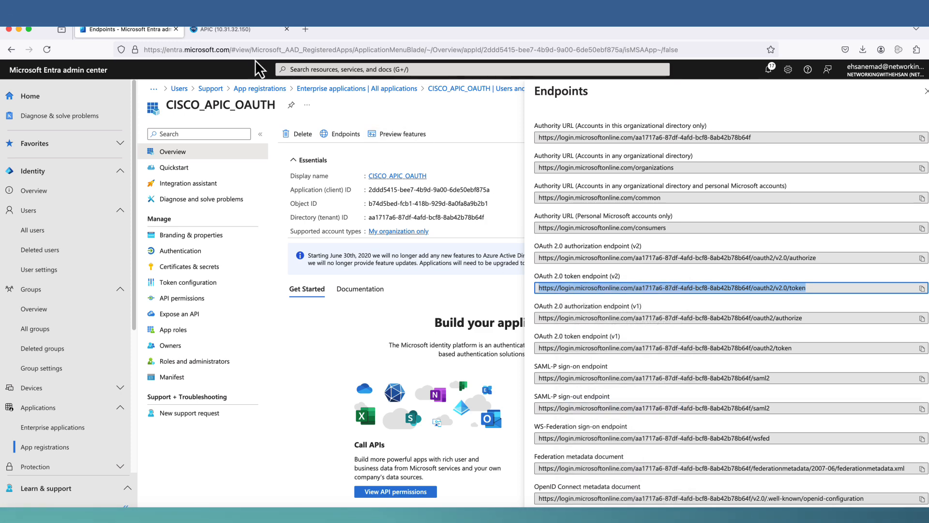
- Paste the OAuth 2.0 v2 token endpoint URL into the Token Endpoint field
click(237, 32)
click(90, 366)
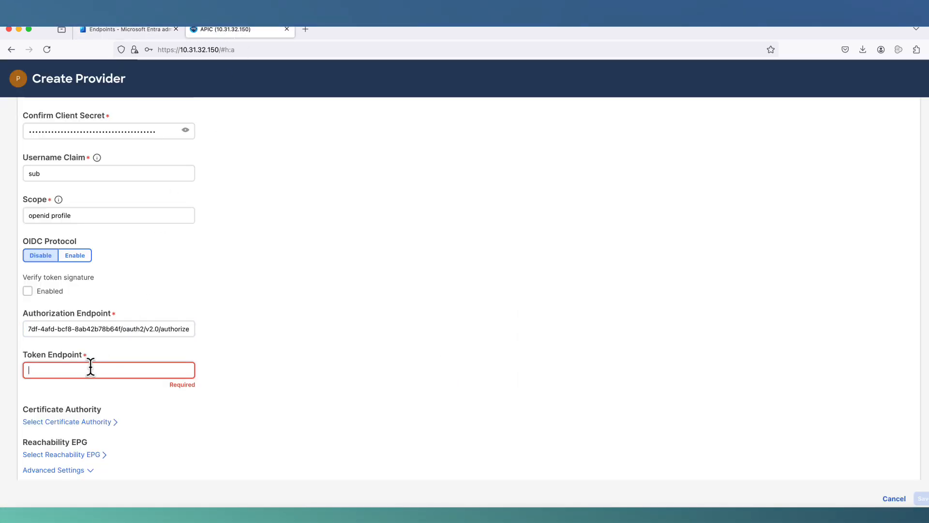
right_click(91, 368)
click(109, 409)
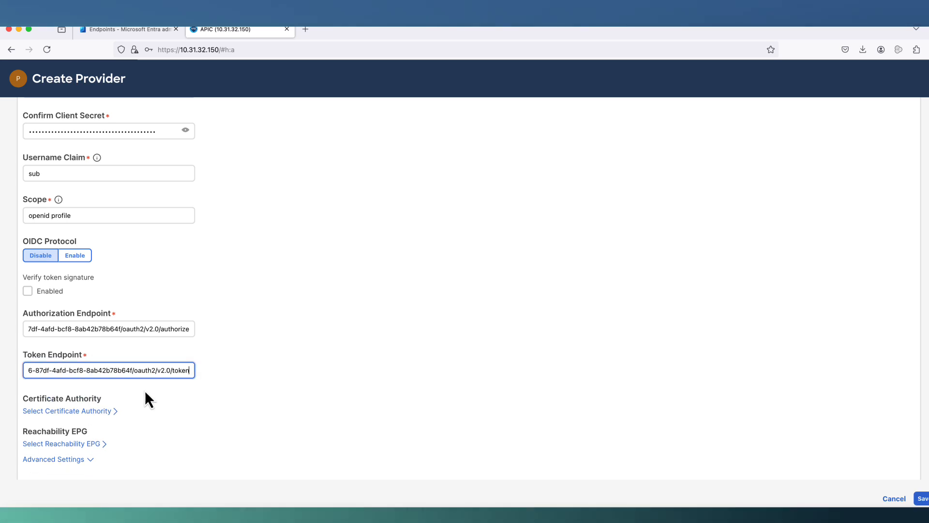
scroll(120, 294, up, 5)
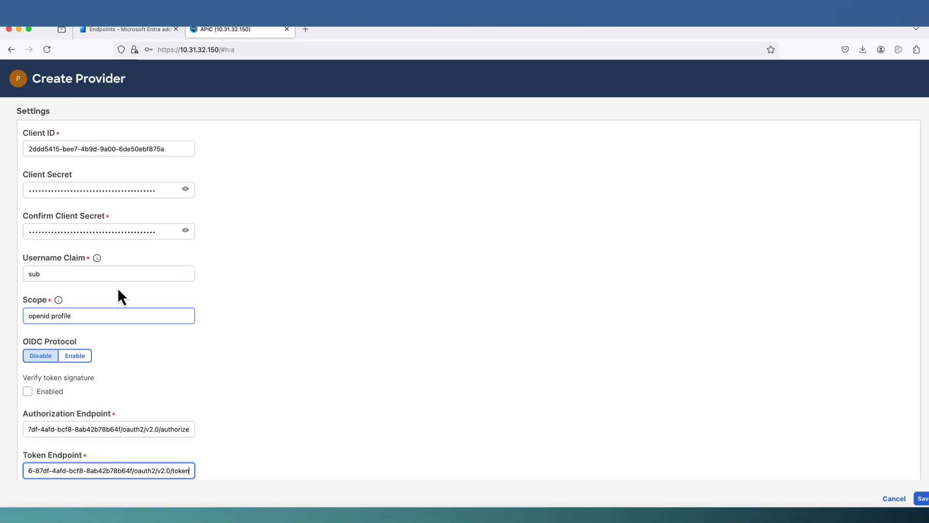
scroll(112, 305, down, 6)
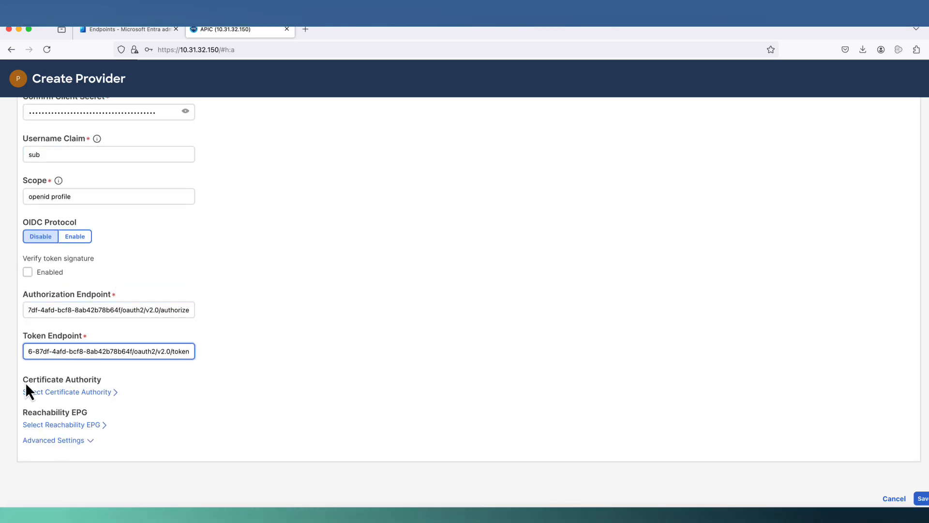
- Browse the certificate authority list, close it unchosen, and return to Entra endpoints
click(77, 392)
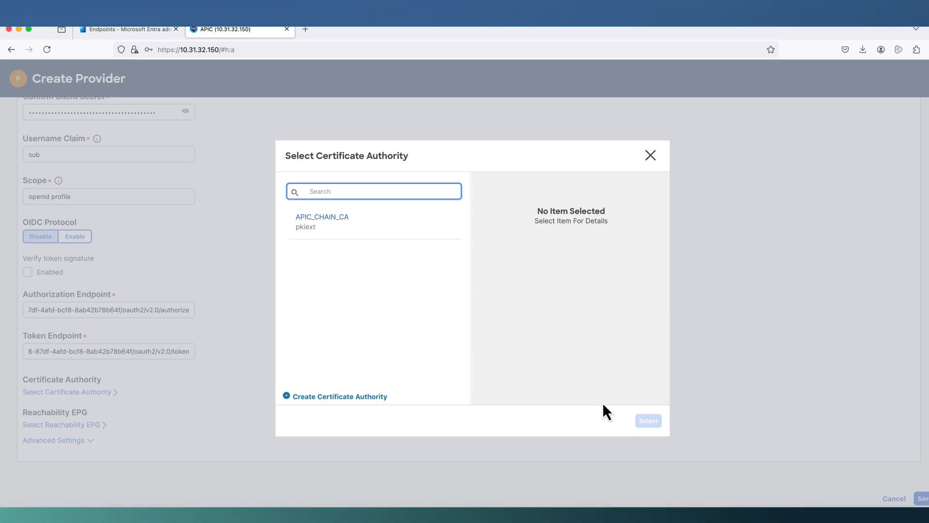
click(650, 156)
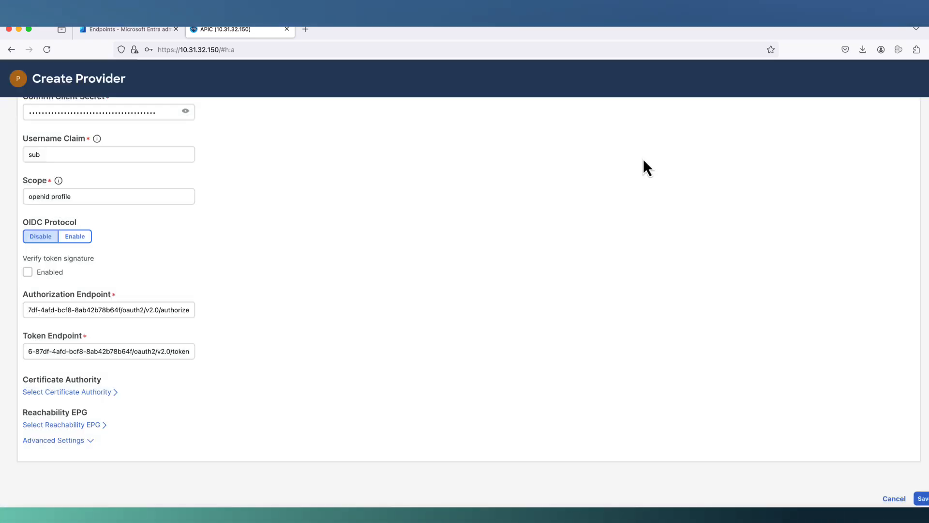
click(109, 32)
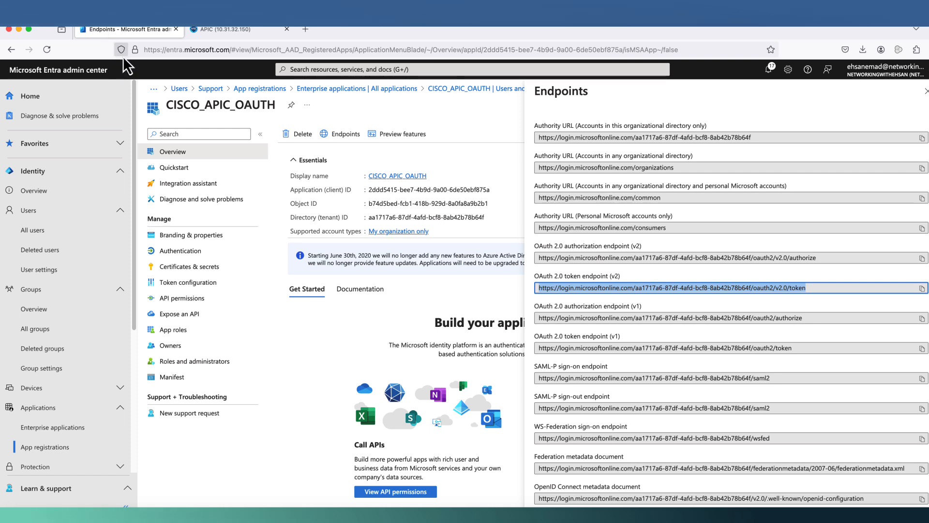
- Open and review the entra.microsoft.com certificate, issued by Microsoft Azure RSA TLS Issuing CA 03, in a new tab
click(135, 49)
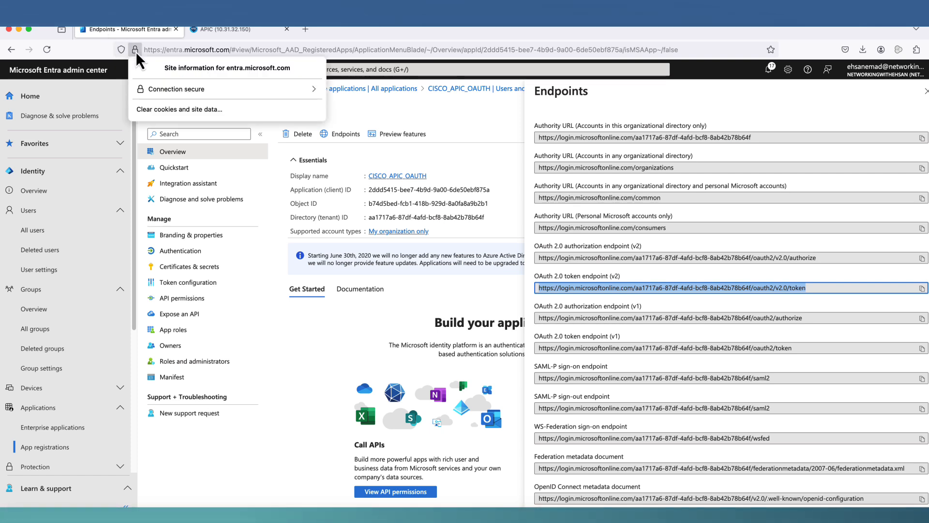
click(161, 93)
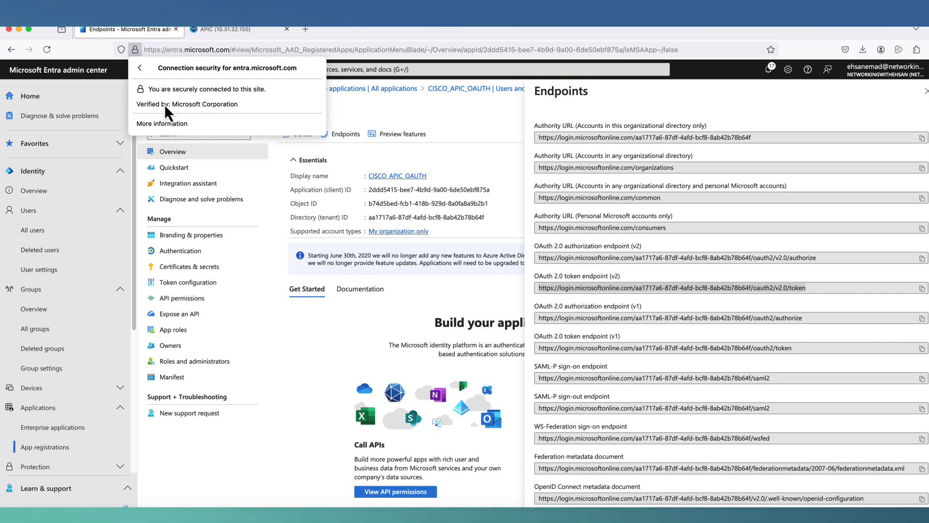
click(167, 124)
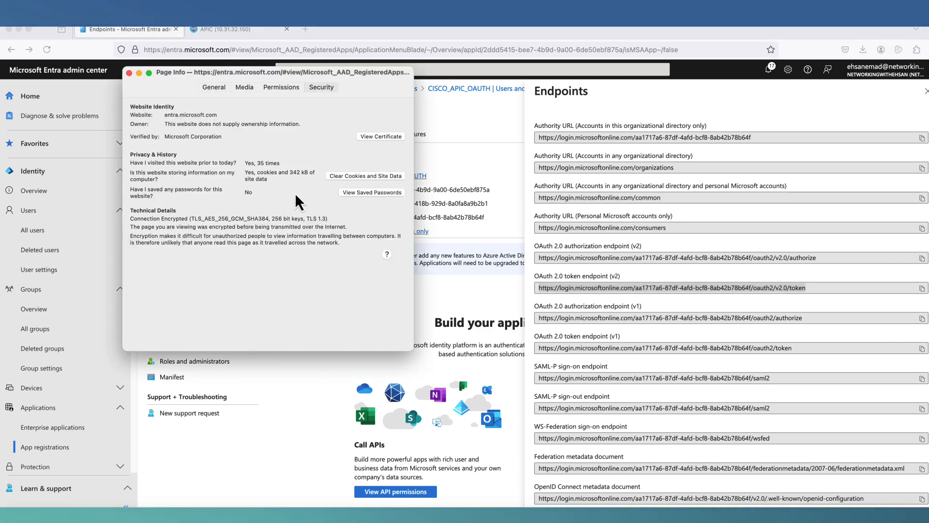
click(390, 137)
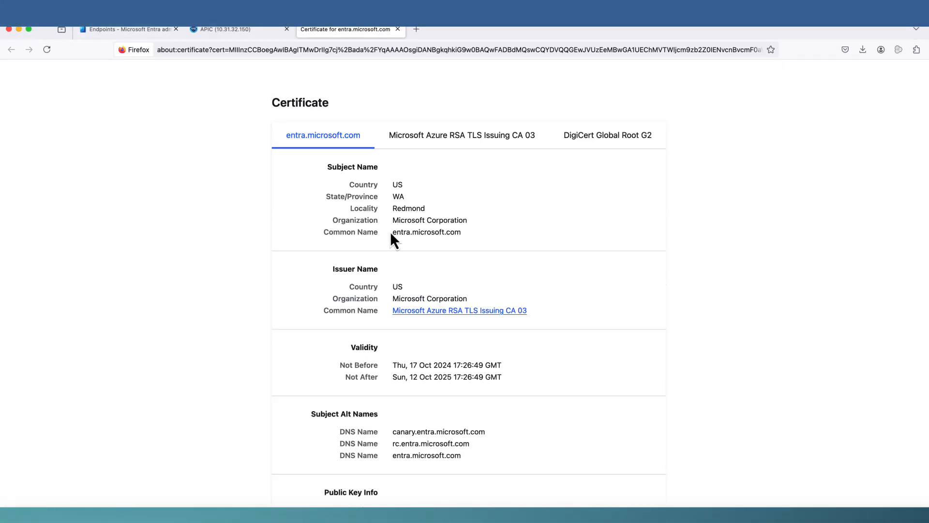
scroll(390, 232, down, 8)
scroll(389, 234, down, 12)
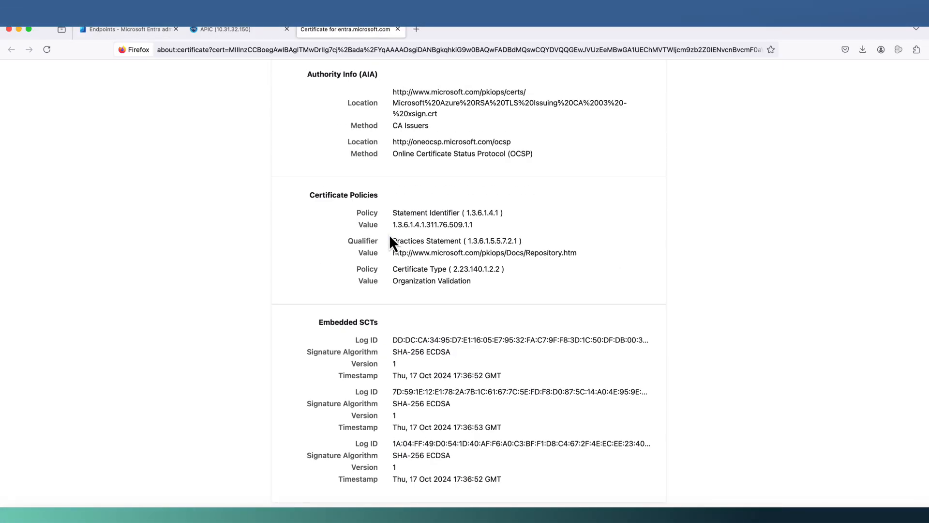
scroll(390, 236, up, 15)
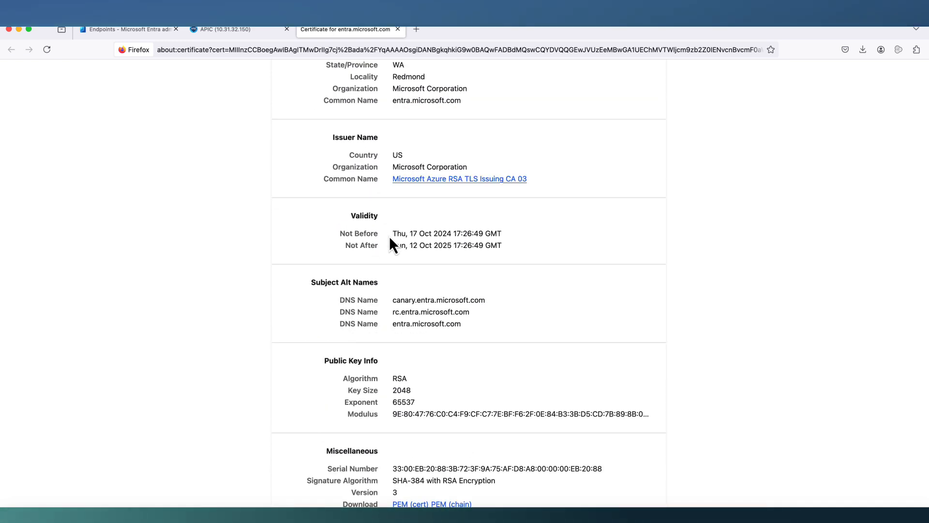
scroll(389, 236, down, 5)
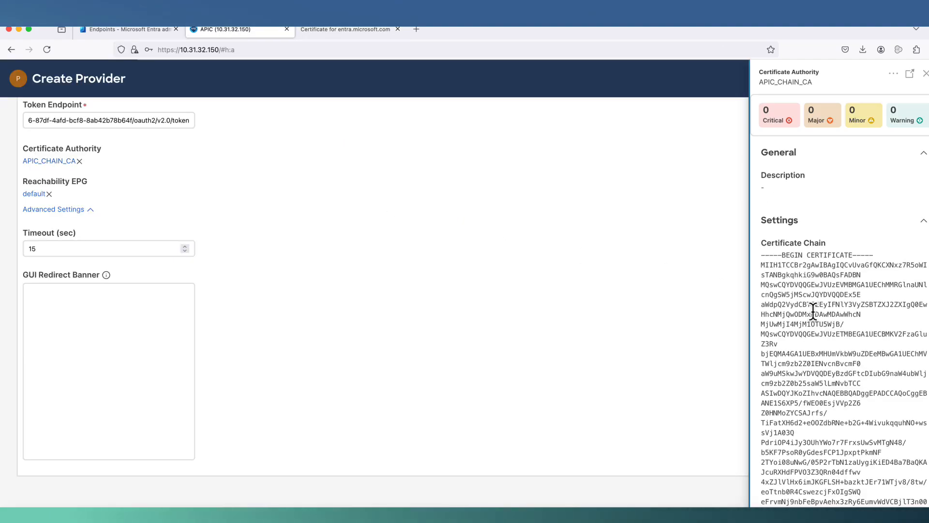
- Close the APIC_CHAIN_CA details and save the login.microsoftonline.com OAuth 2 provider
scroll(813, 310, down, 20)
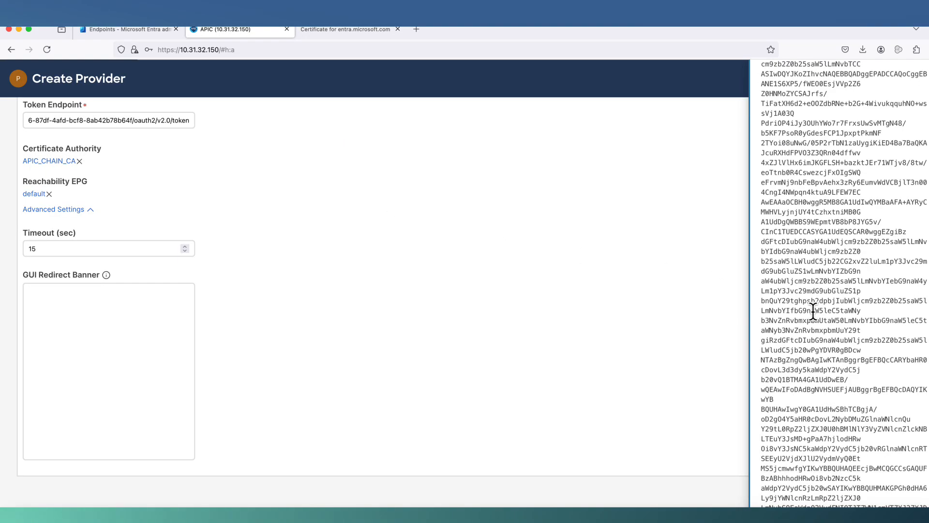
scroll(814, 310, down, 10)
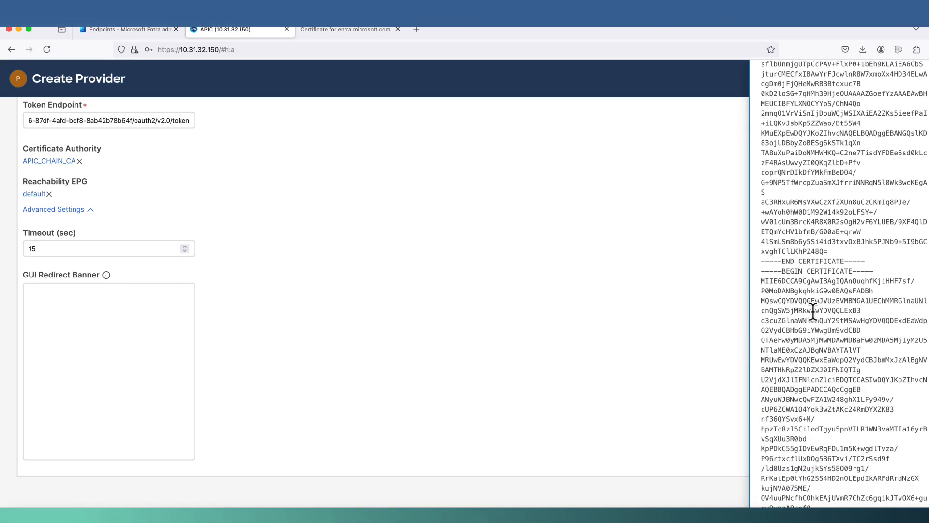
scroll(813, 311, down, 15)
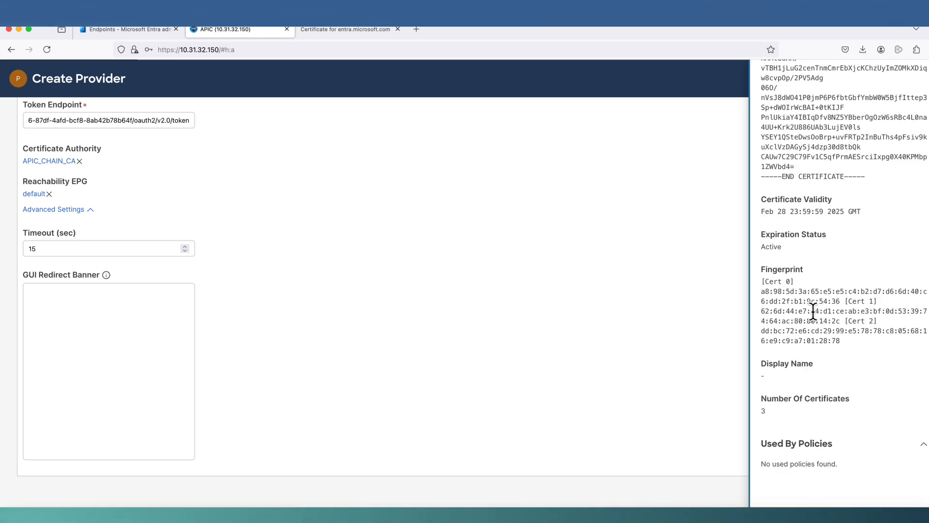
click(627, 320)
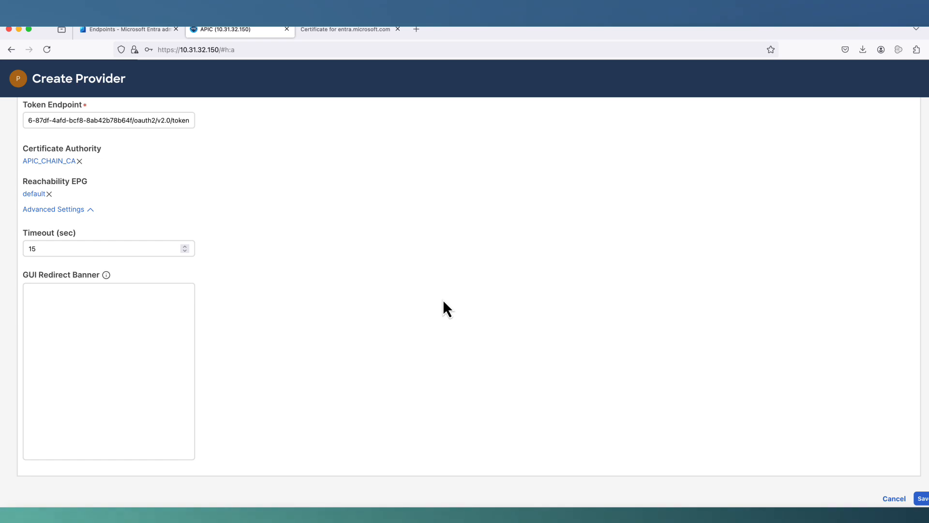
click(921, 499)
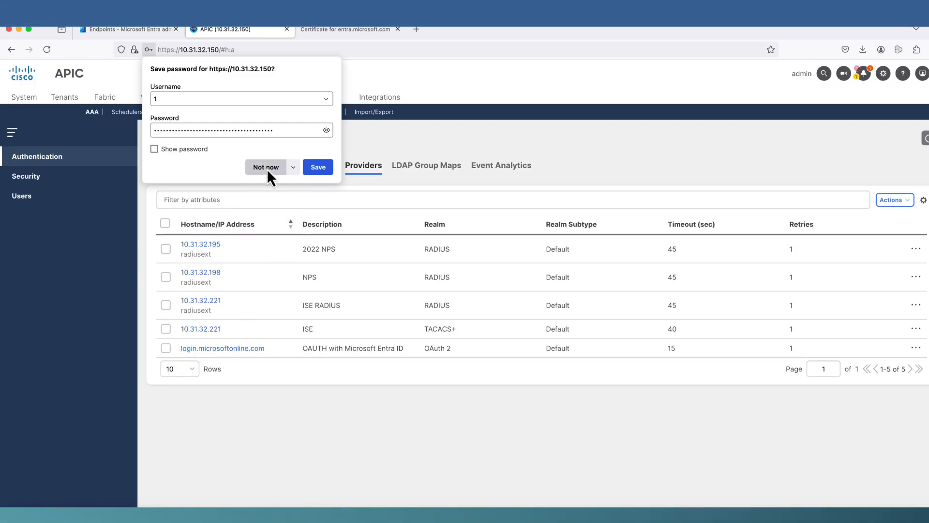
- Decline the browser's save-password prompt and show the Login Domains list of fallback, LOCAL and TACACS
click(266, 167)
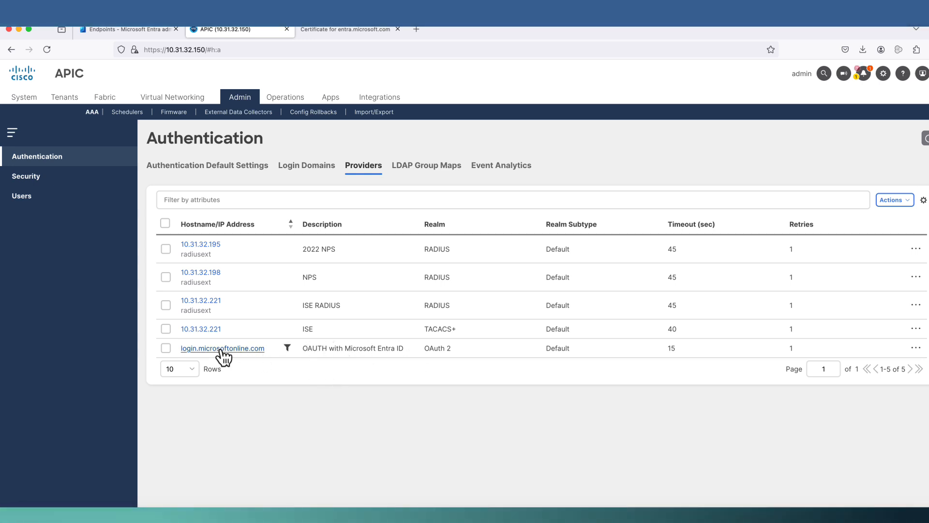
click(310, 179)
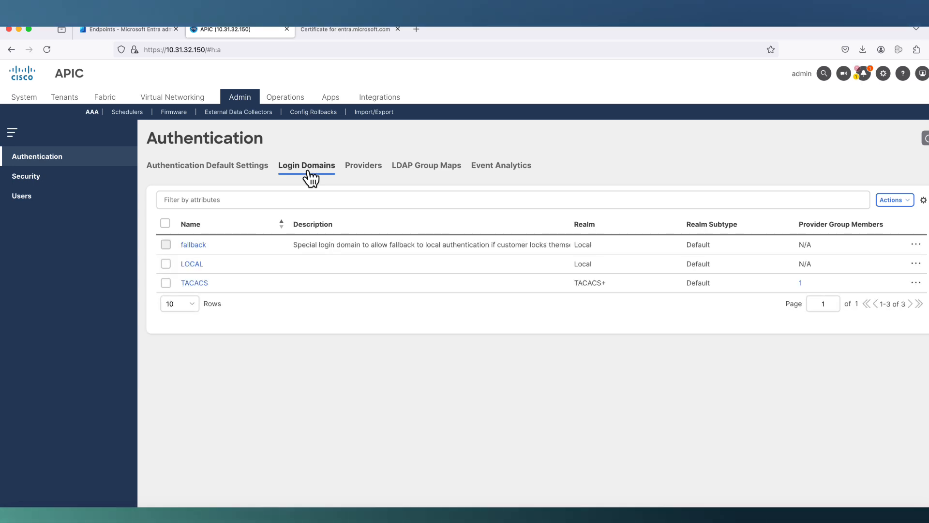
- Start a new login domain named OAUTH_MICROSOFT with description 'oauth2 with microsftsoft'
click(895, 201)
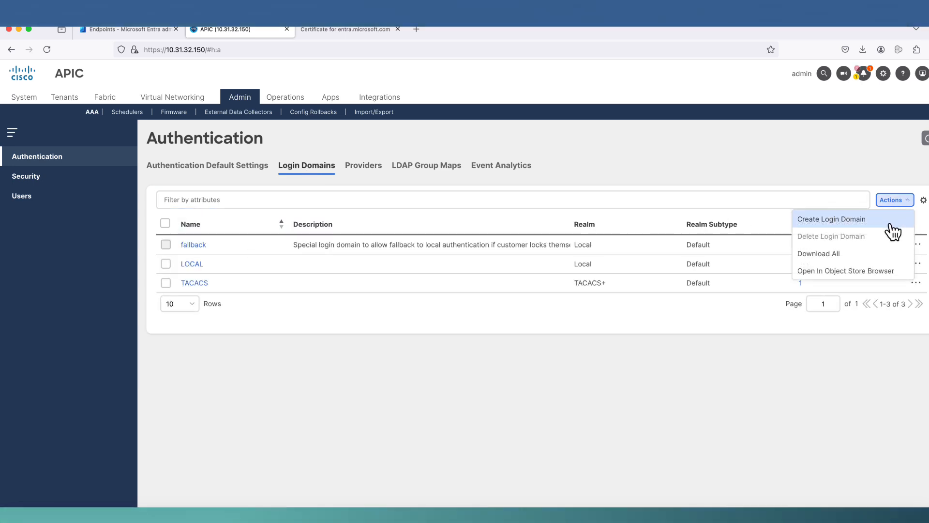
click(890, 224)
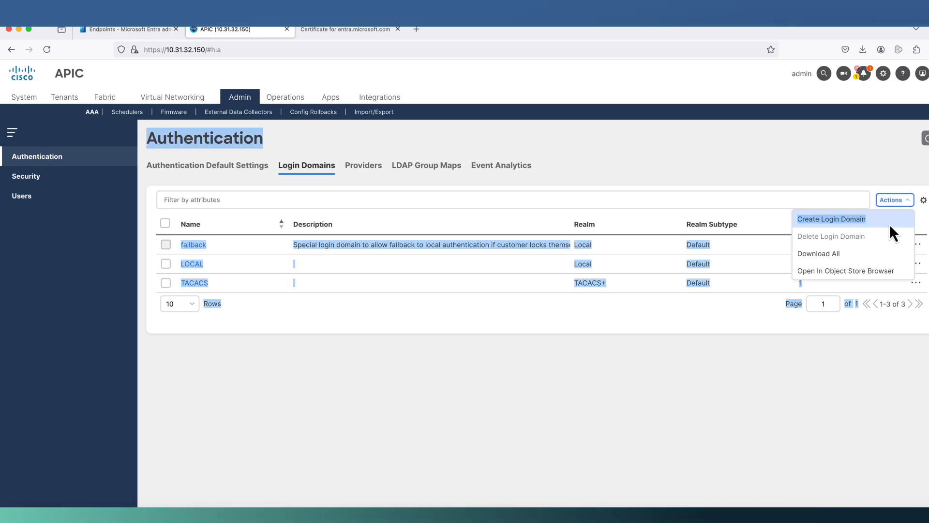
click(84, 157)
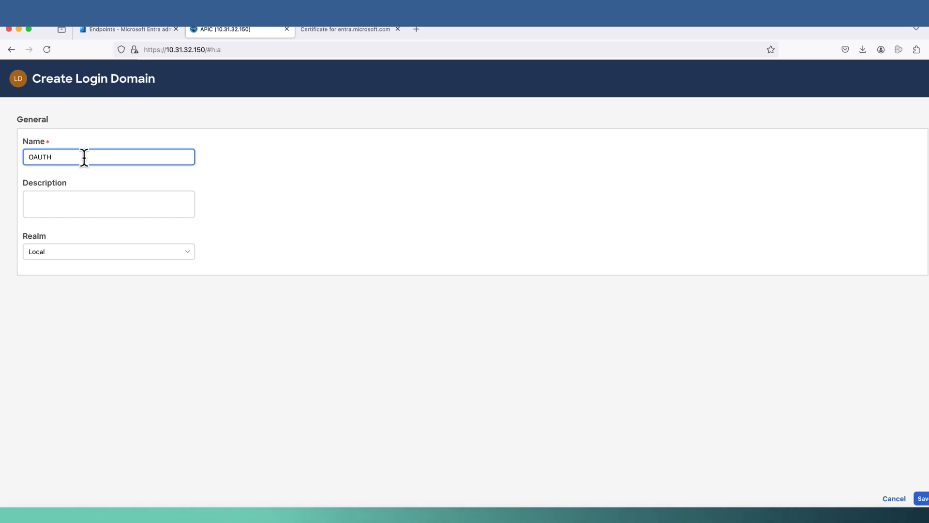
text(OAUTH_MICROSOFT)
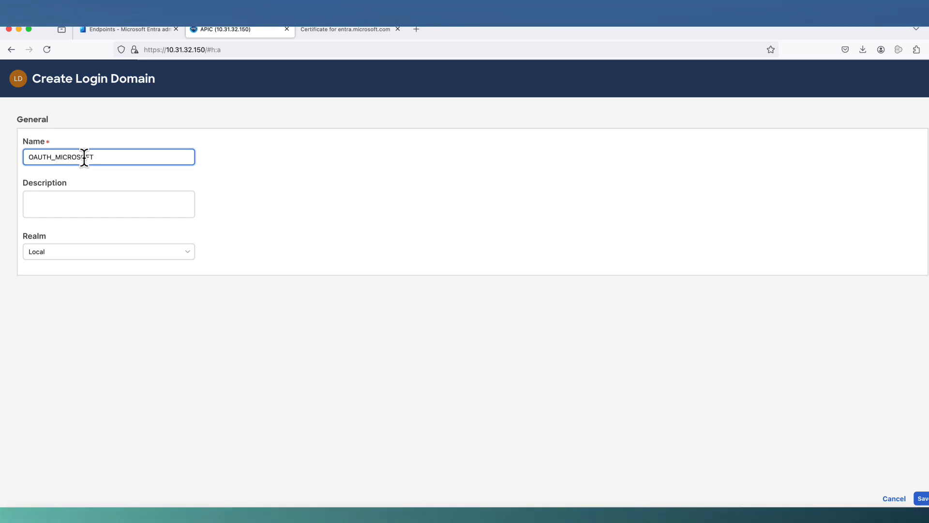
click(67, 203)
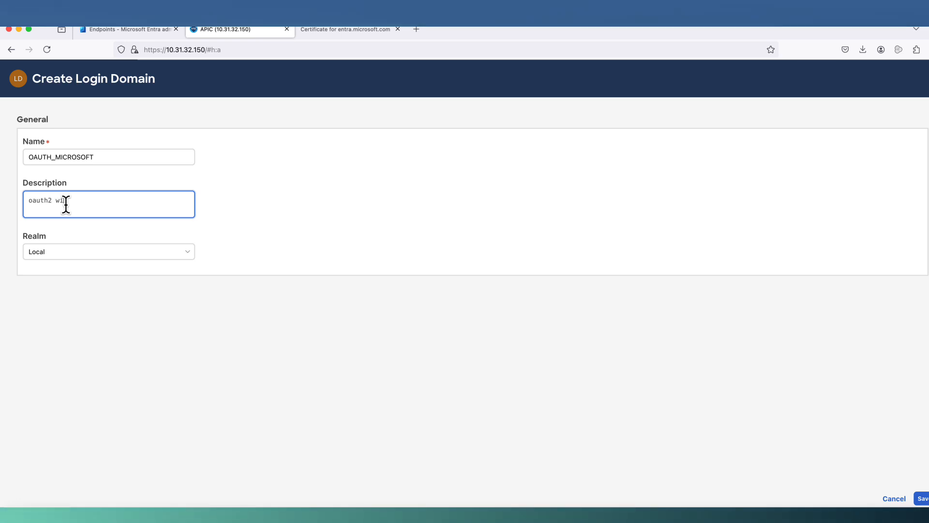
text(oauth2 with microsft)
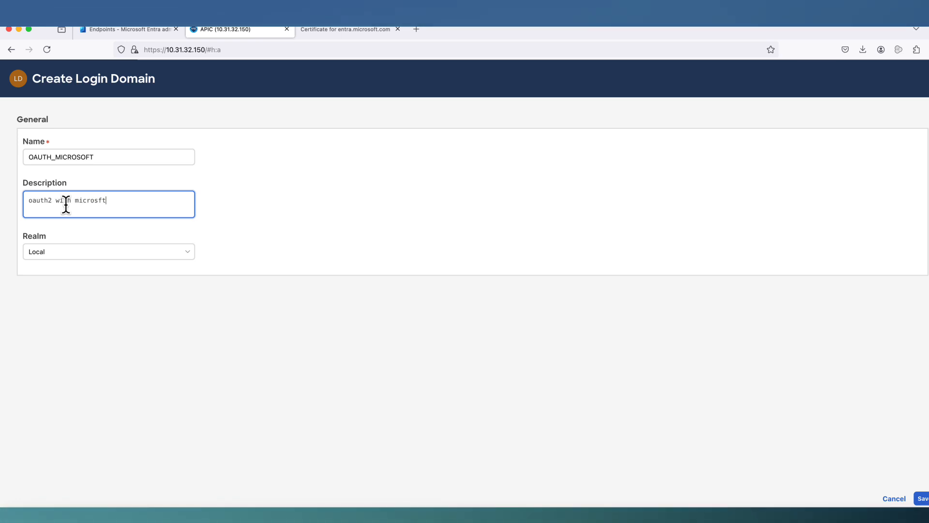
key(BackSpace)
key(BackSpace)
text(oft)
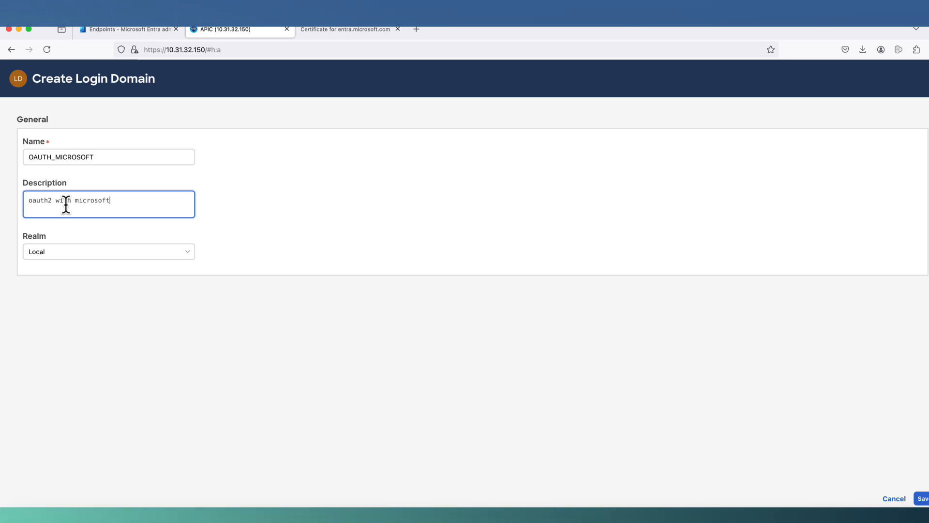
- Set the realm to OAuth 2 with GroupMap authorization and Group Attribute 'groups'
click(49, 259)
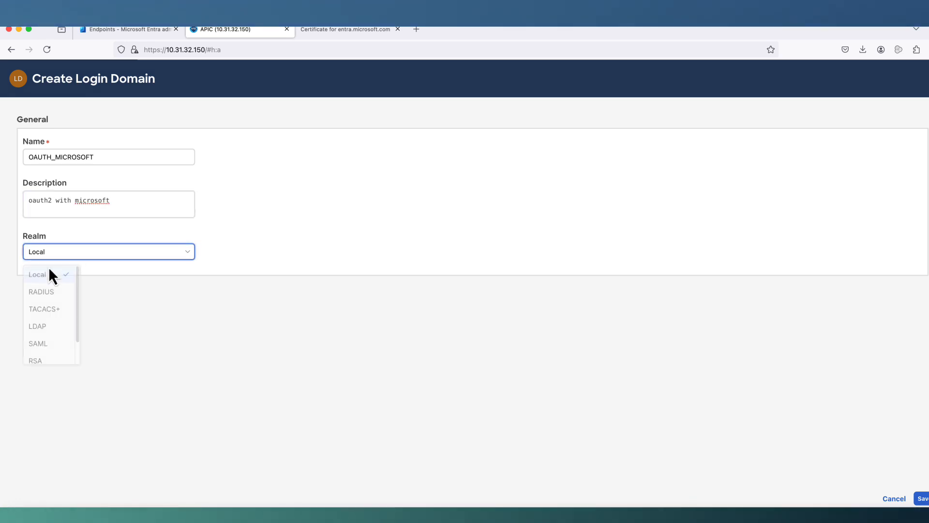
scroll(48, 349, down, 1)
click(43, 357)
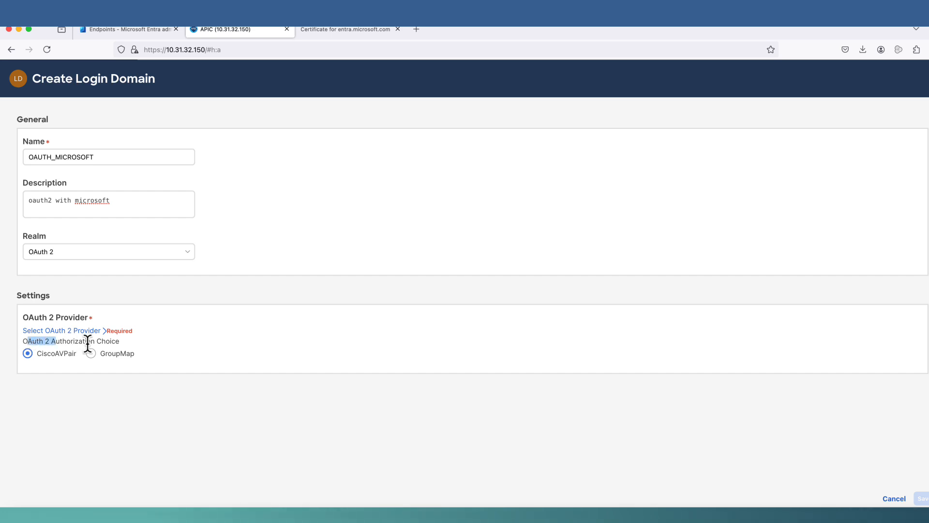
click(91, 354)
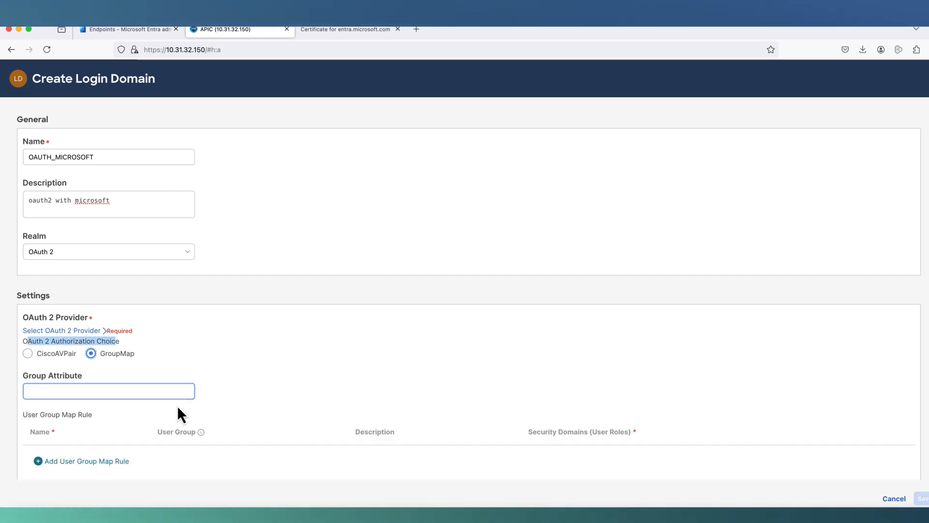
click(123, 388)
text(groups)
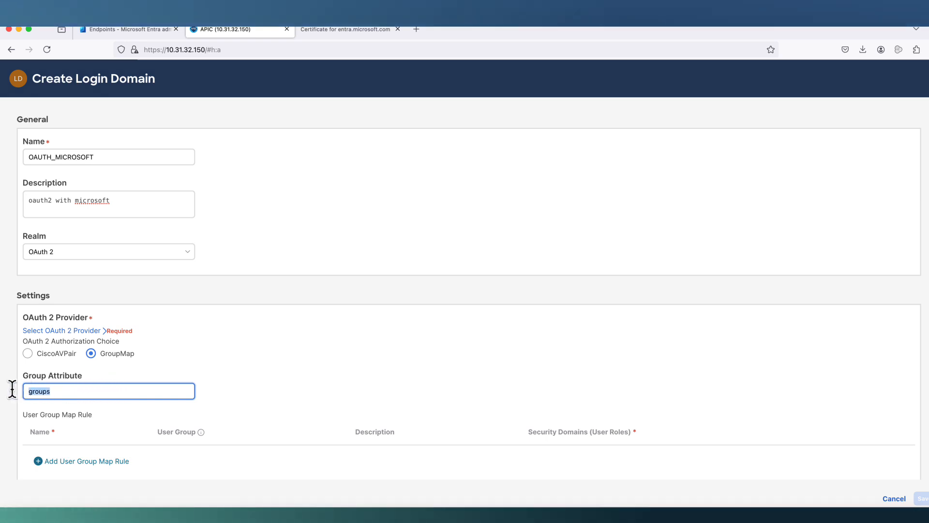
scroll(267, 409, down, 1)
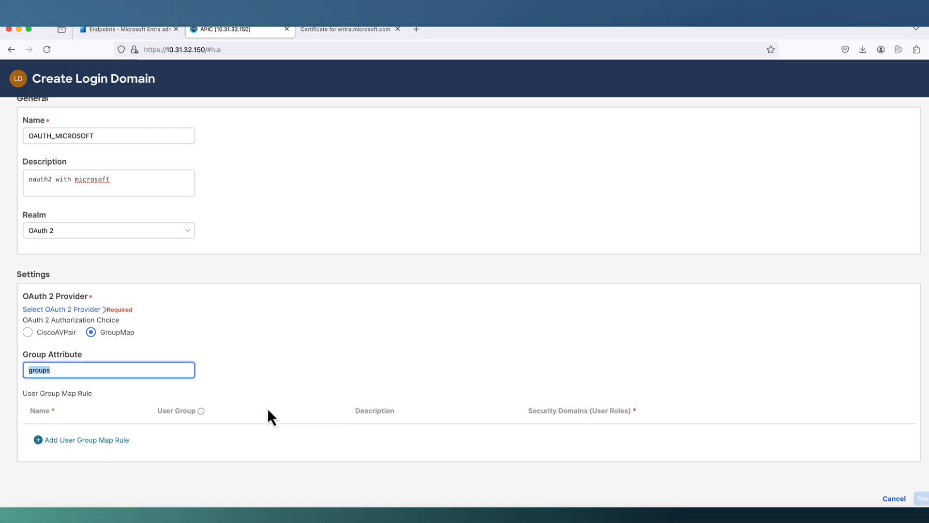
- Create a FULL_ACCESS user group map rule with a description for user group site-admin
click(484, 487)
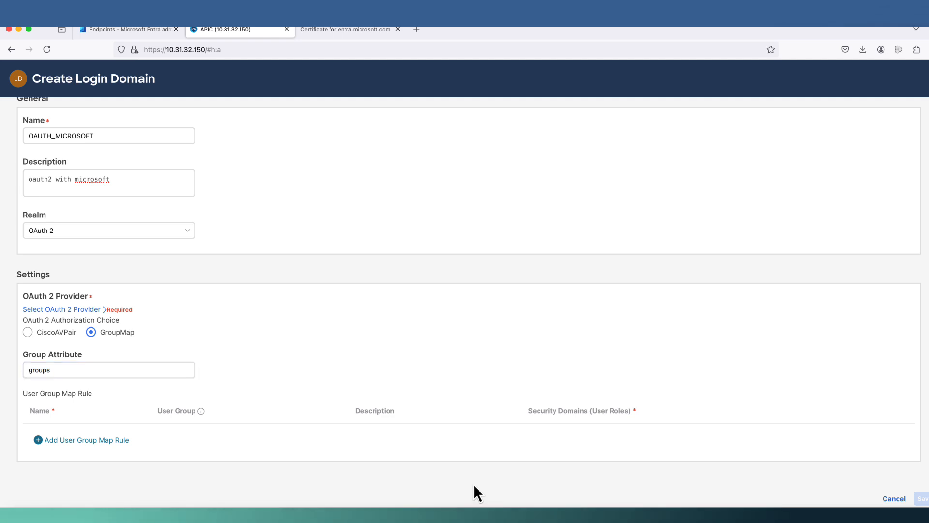
click(112, 440)
click(378, 218)
text(FULL_ACCESS)
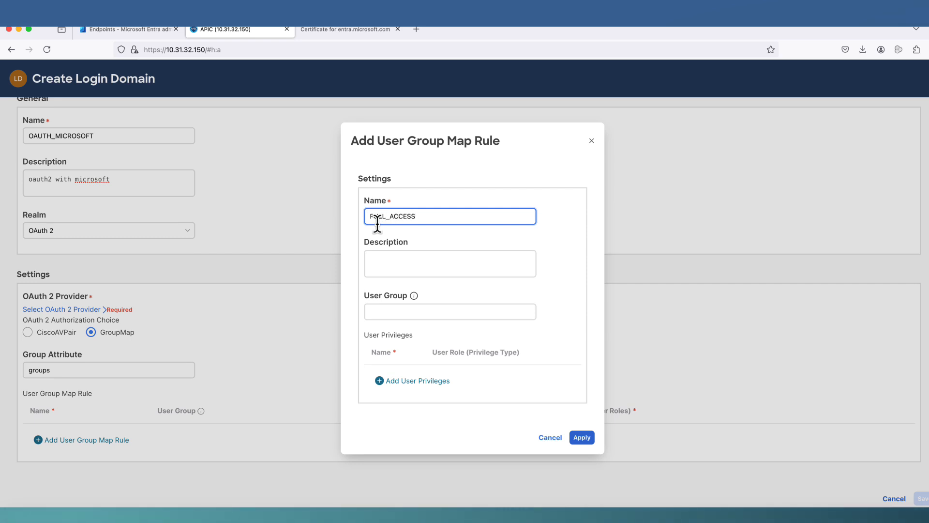
click(382, 265)
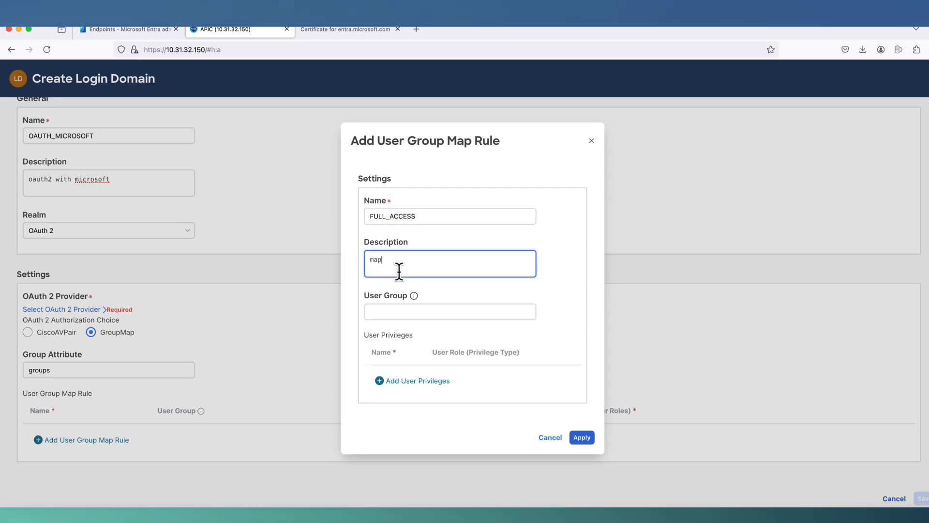
text(map group )
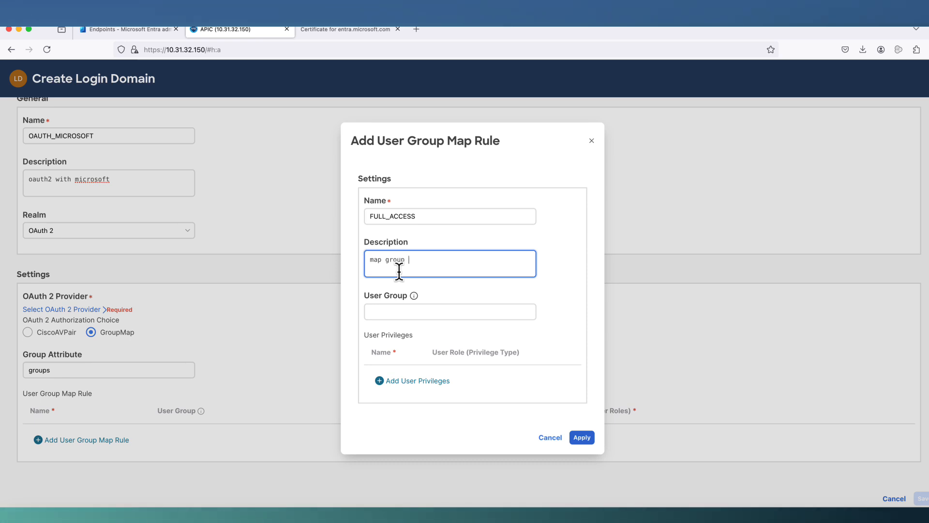
text(name with rim)
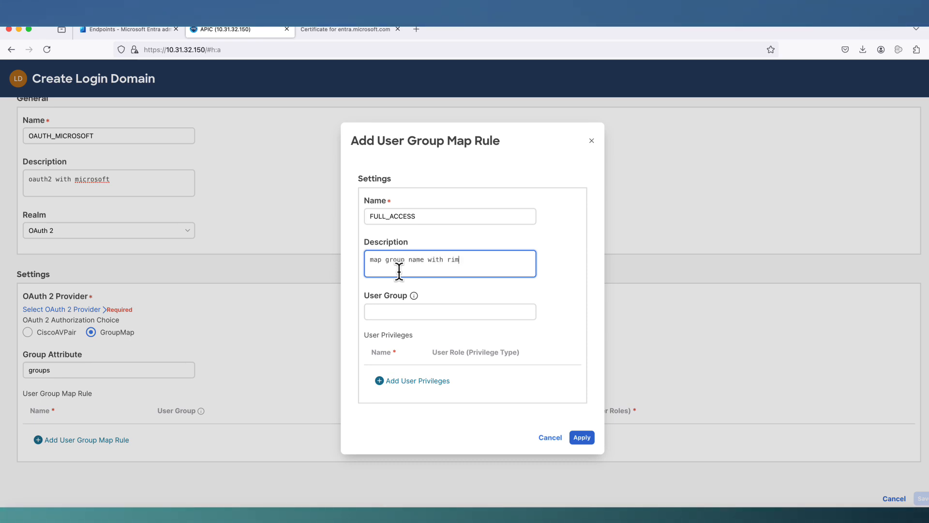
key(BackSpace)
key(BackSpace)
text(ole)
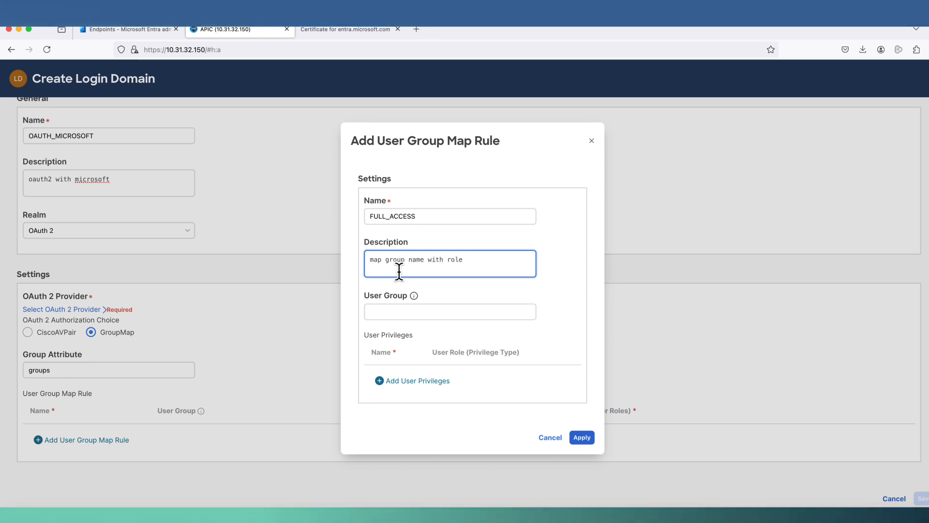
click(384, 311)
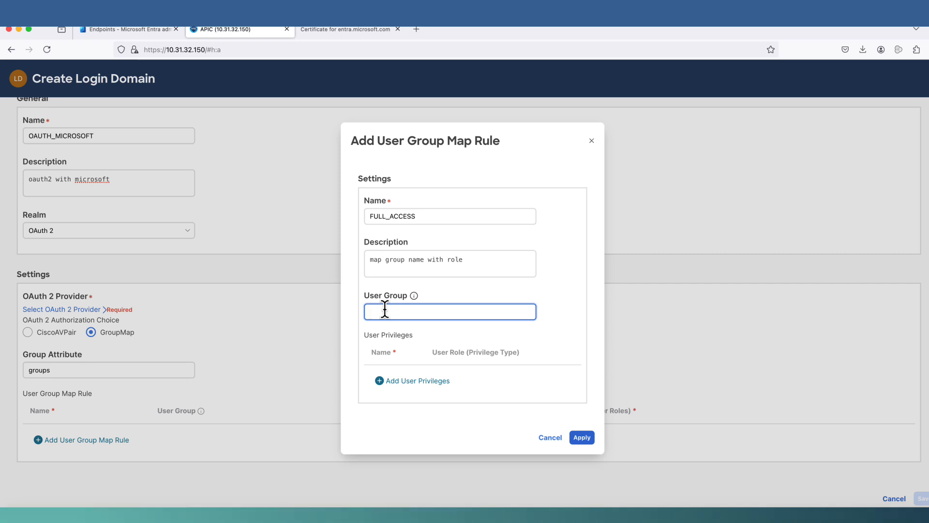
text(site-admin)
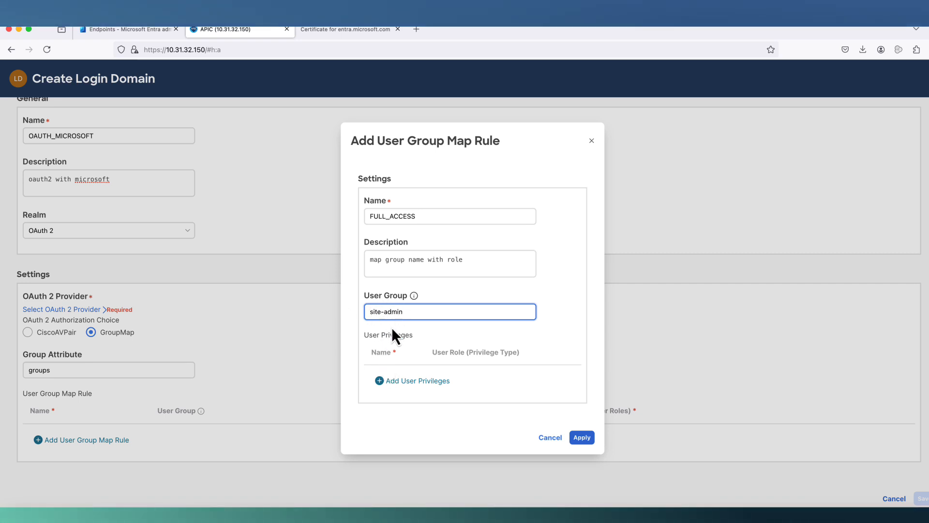
- Give the FULL_ACCESS rule admin role write privilege in the all security domain and apply it
click(390, 381)
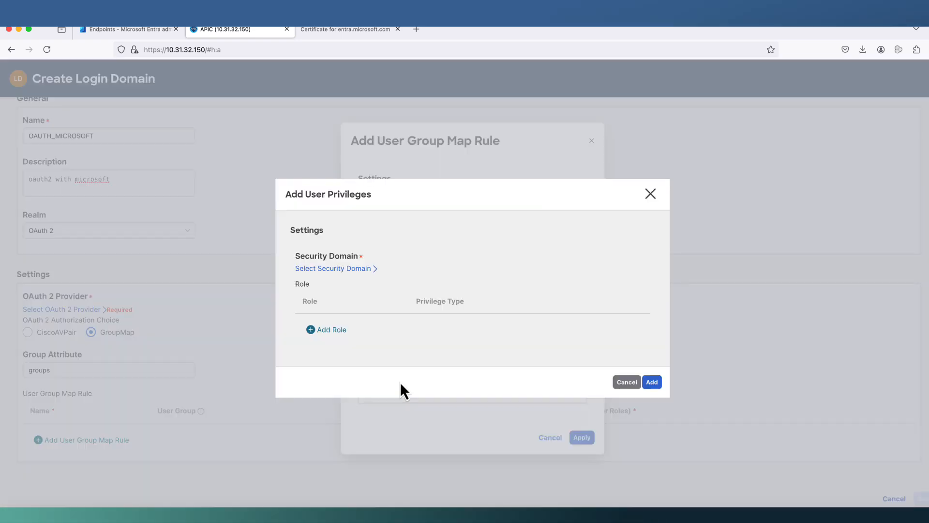
click(346, 268)
click(312, 227)
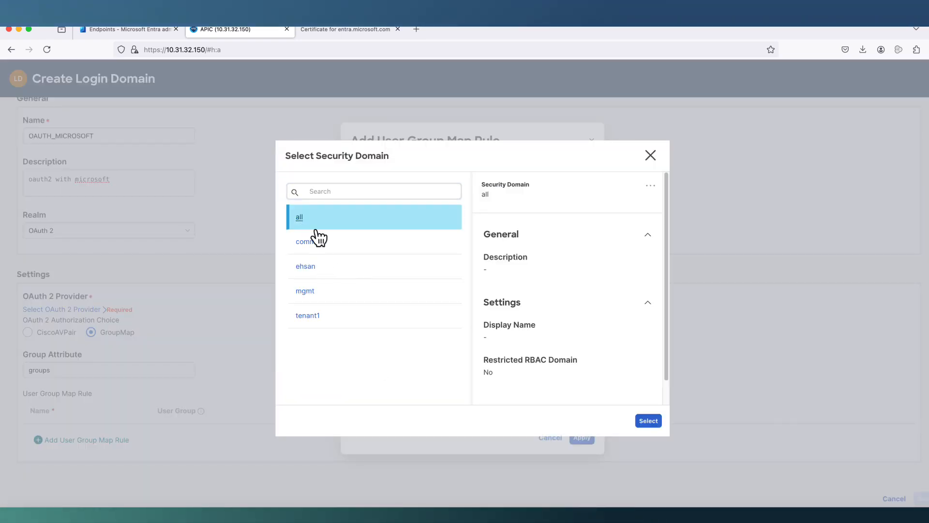
click(649, 421)
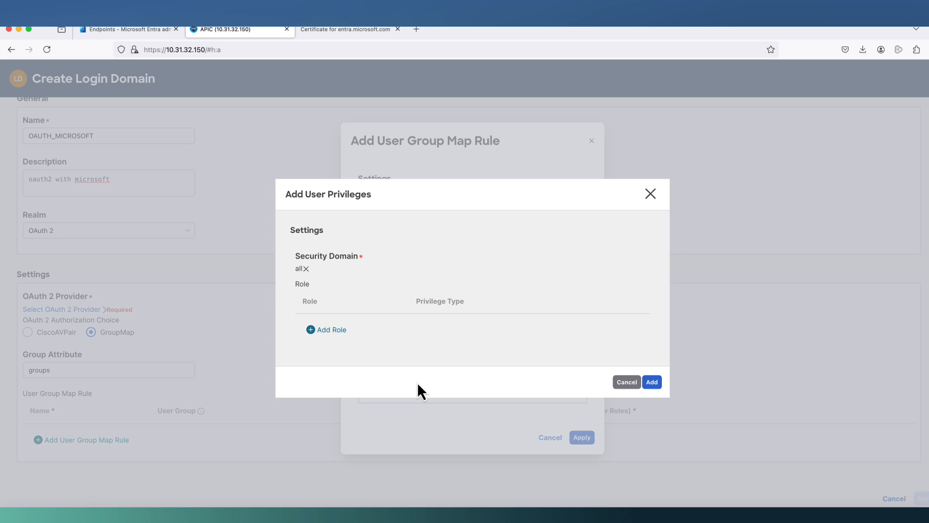
click(337, 332)
click(326, 327)
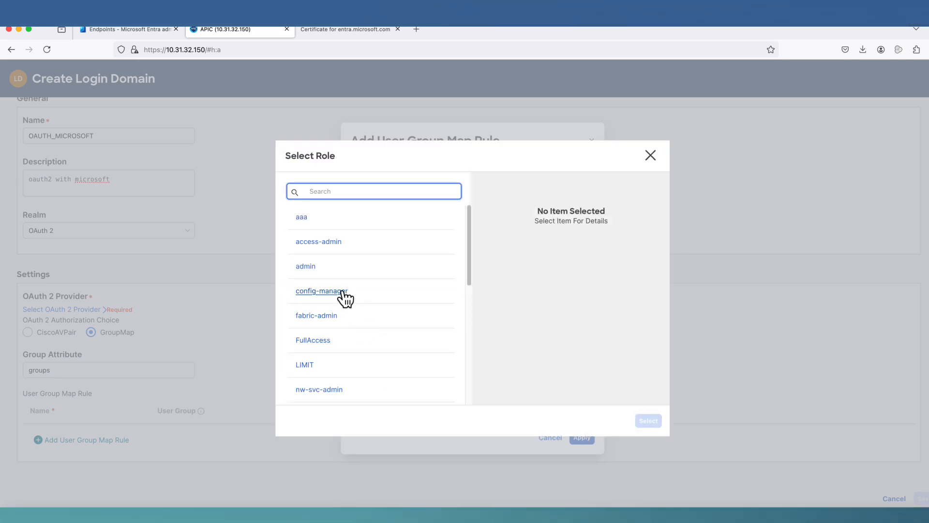
click(307, 268)
click(648, 420)
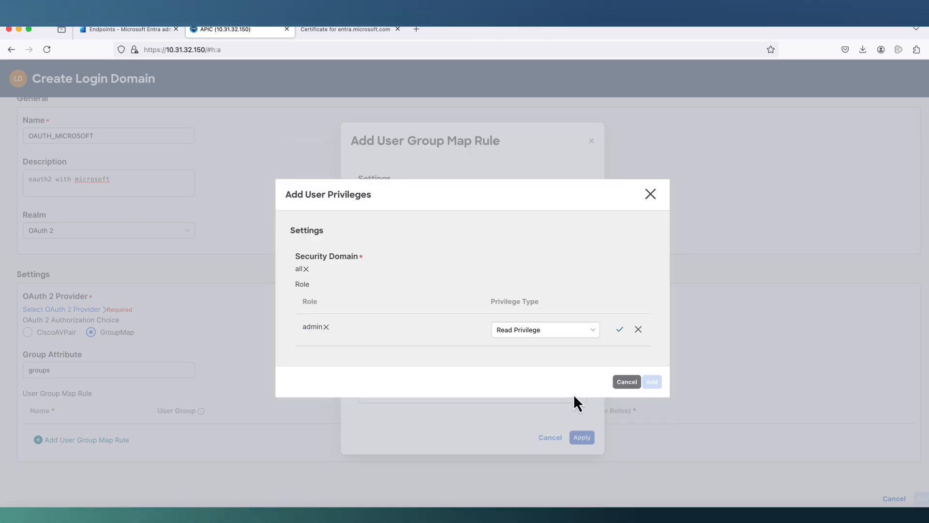
click(588, 336)
click(537, 371)
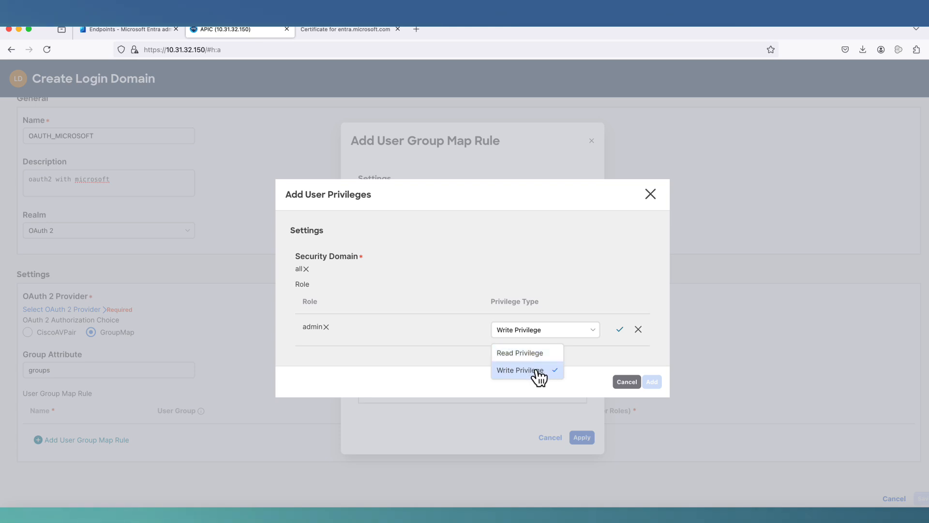
click(619, 331)
click(653, 396)
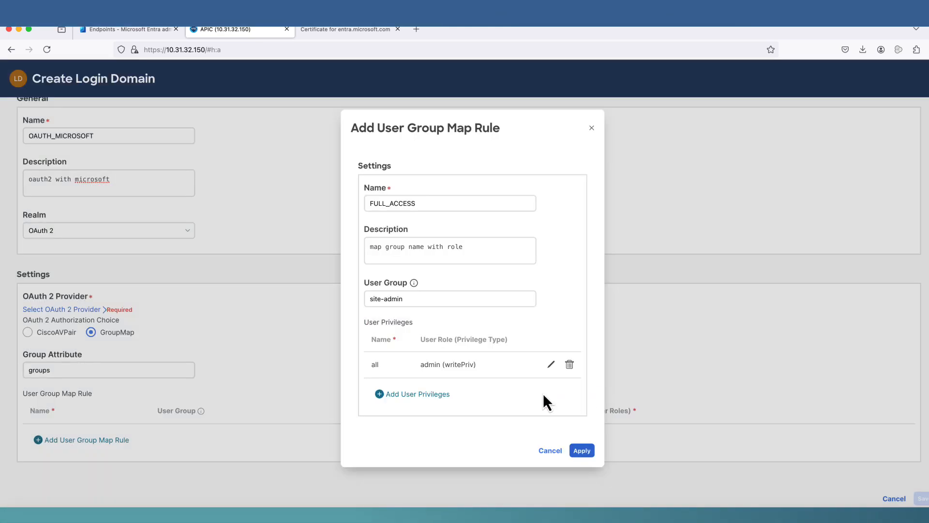
click(583, 451)
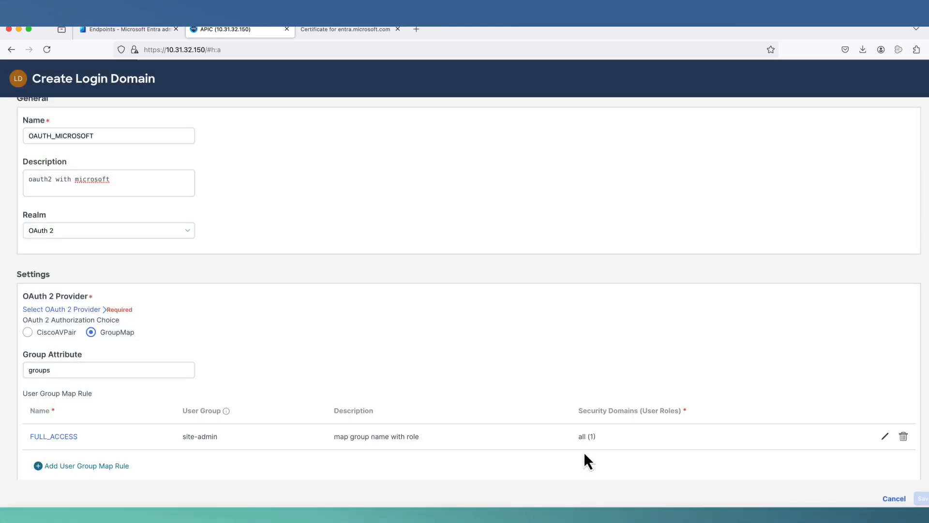
click(80, 466)
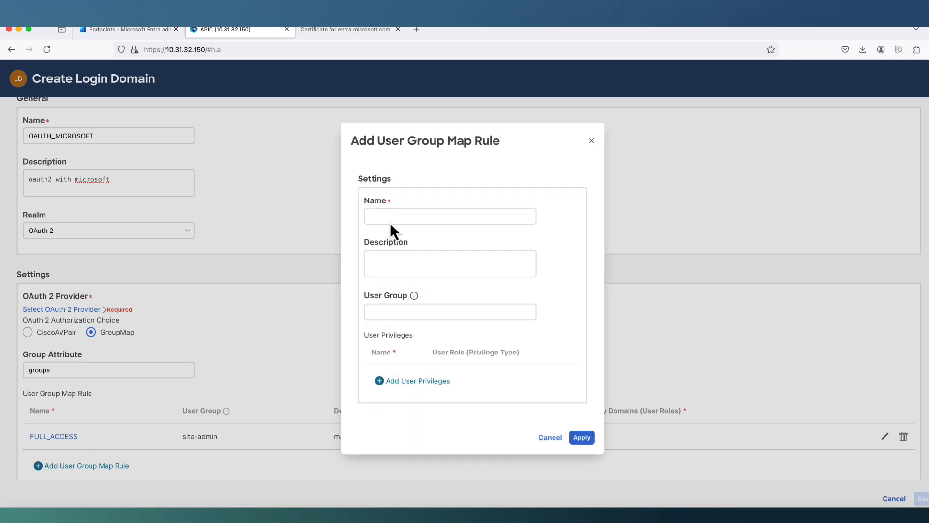
- Name the second map rule LIMITED_ACCESS with user group helpdesk
click(380, 215)
text(4IMITED_ACCESS)
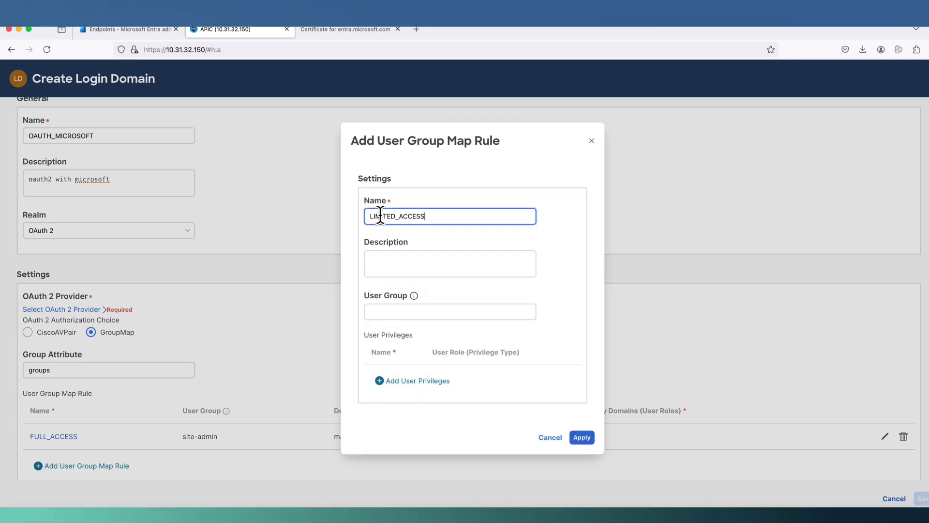
click(385, 258)
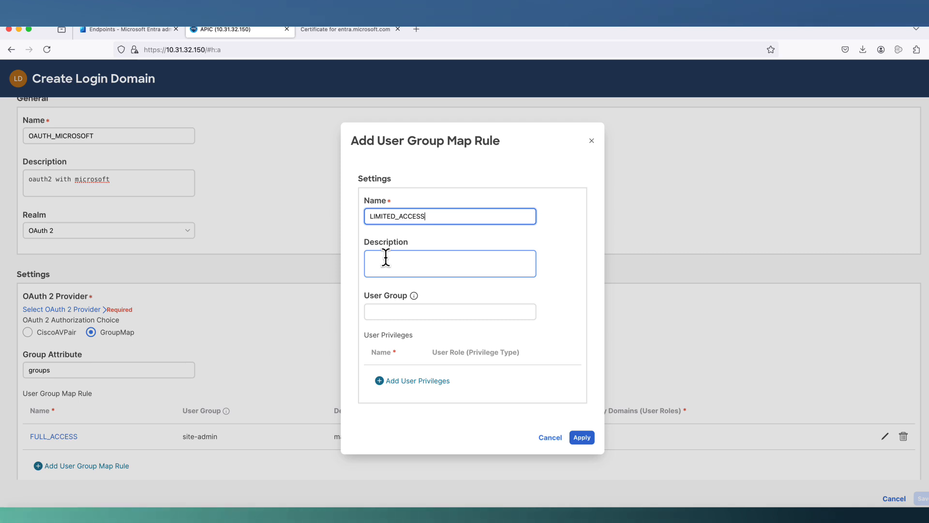
click(386, 312)
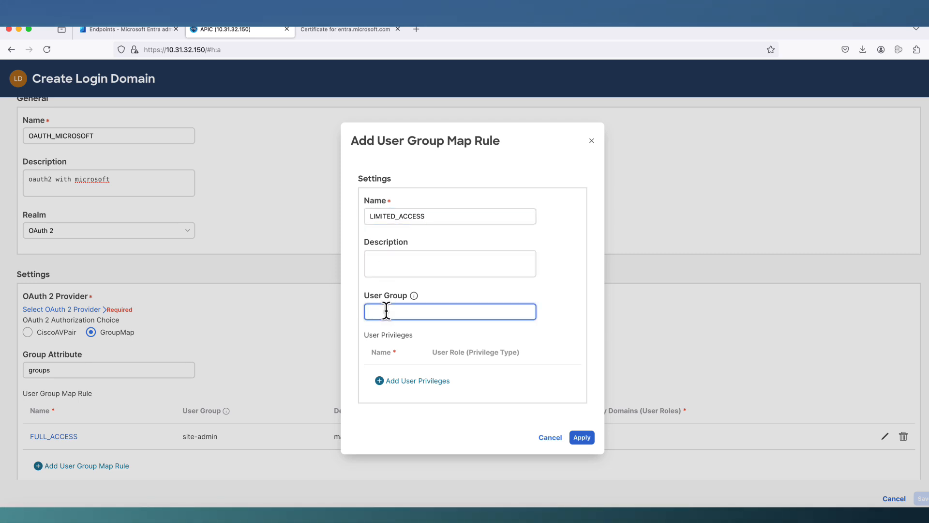
text(helpdesk)
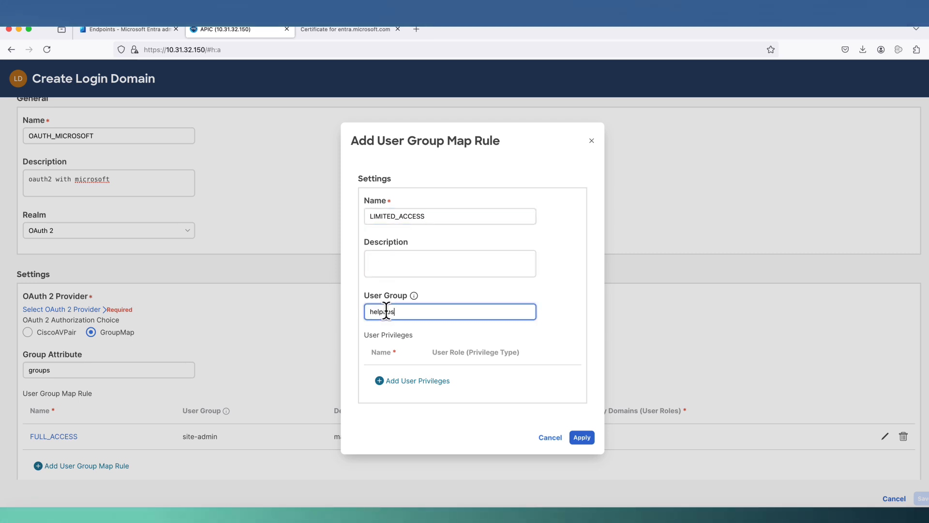
- Give LIMITED_ACCESS read-all role read privilege in the all security domain and apply it
click(412, 381)
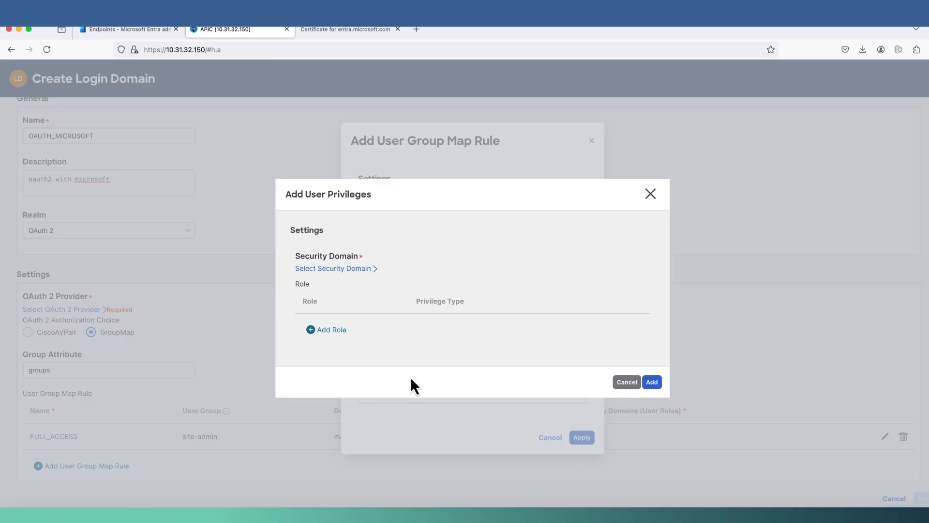
click(333, 269)
click(304, 218)
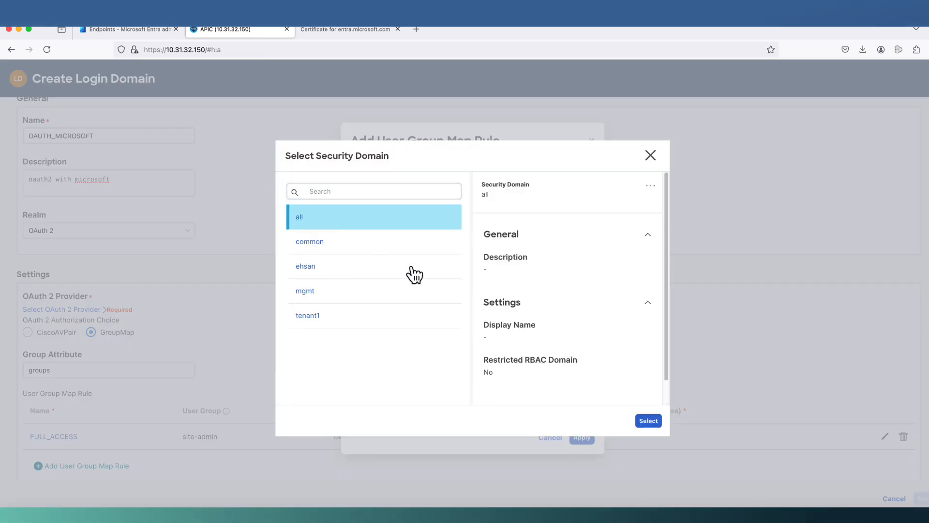
click(648, 420)
click(359, 330)
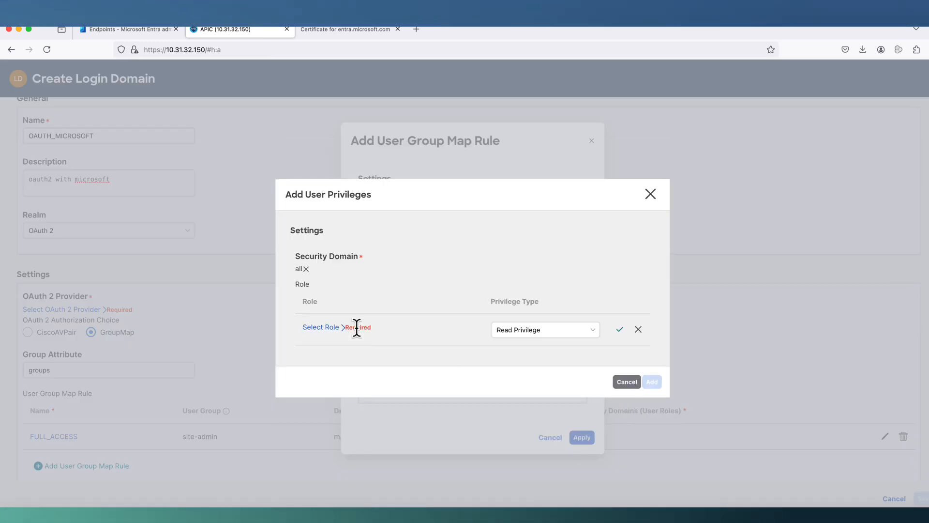
click(332, 328)
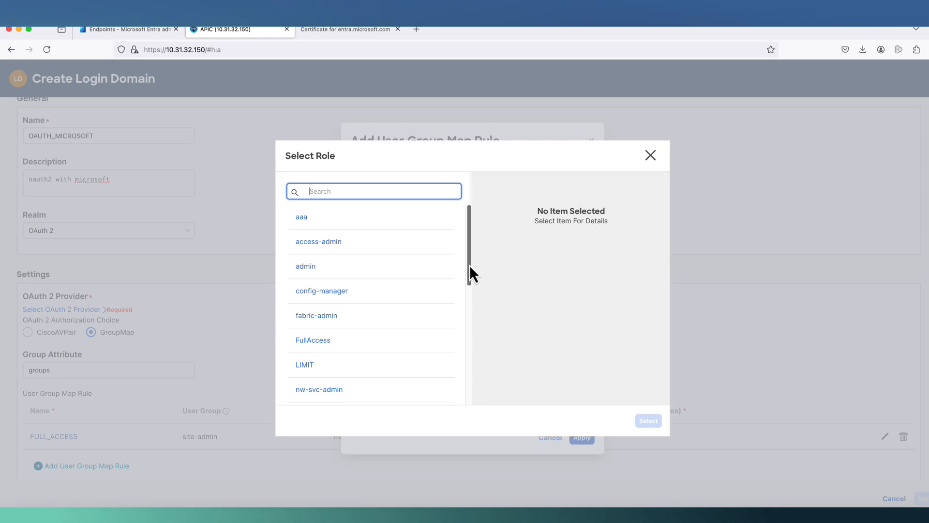
drag(470, 265, 474, 362)
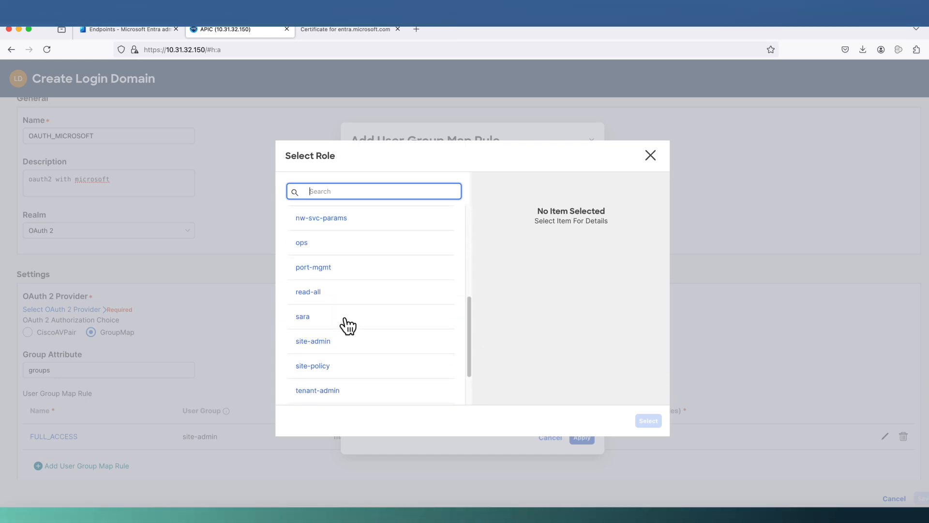
click(312, 292)
click(648, 421)
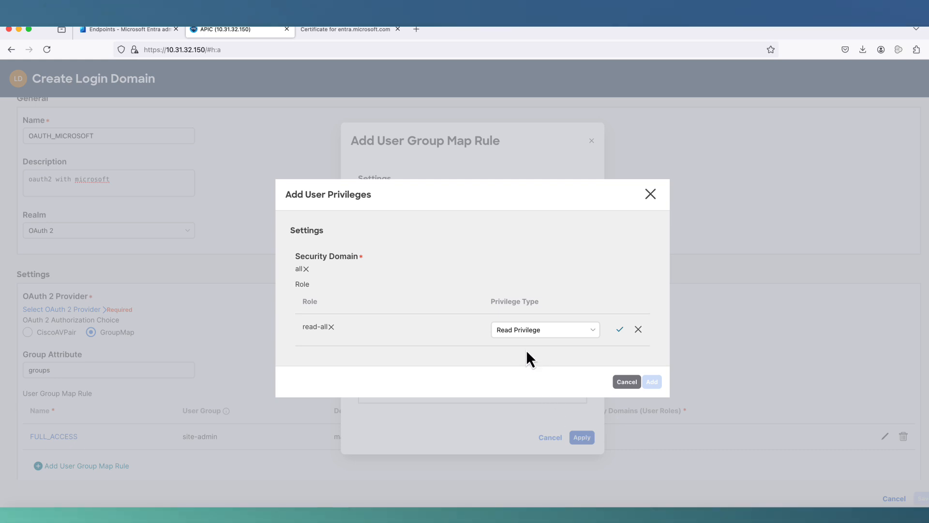
click(620, 330)
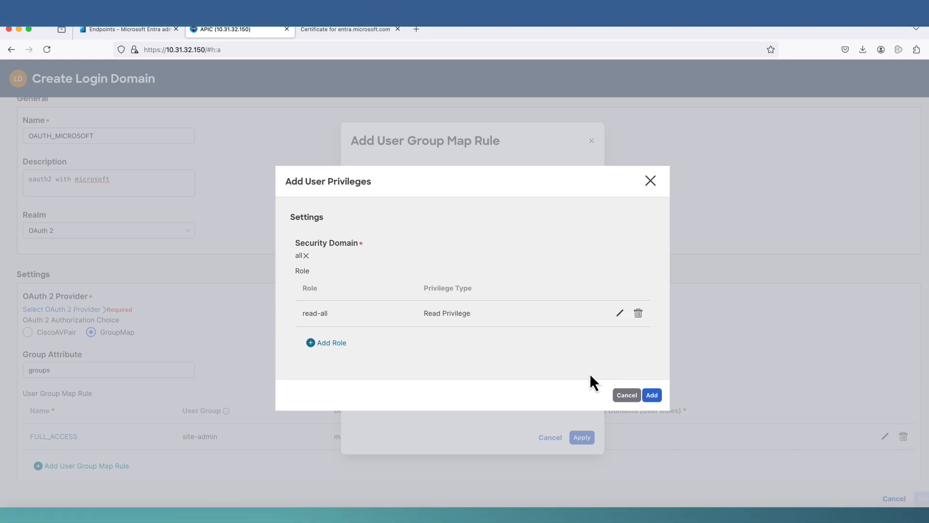
click(652, 395)
click(585, 451)
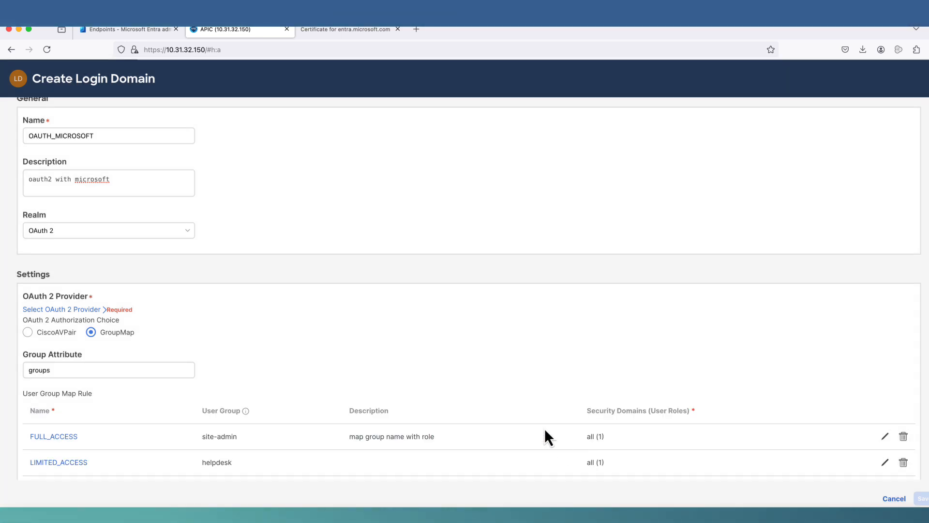
- Pick login.microsoftonline.com as the OAuth 2 provider and save the OAUTH_MICROSOFT login domain
scroll(545, 428, down, 2)
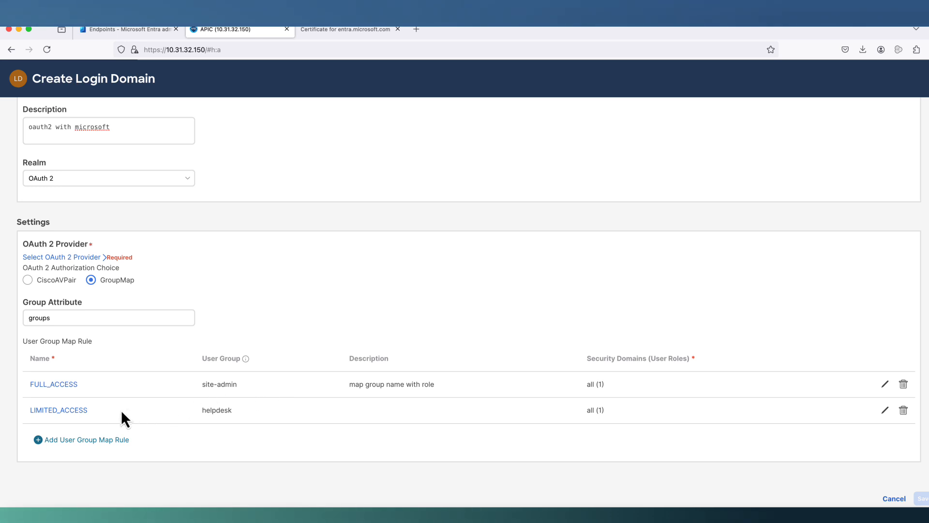
click(92, 258)
click(342, 218)
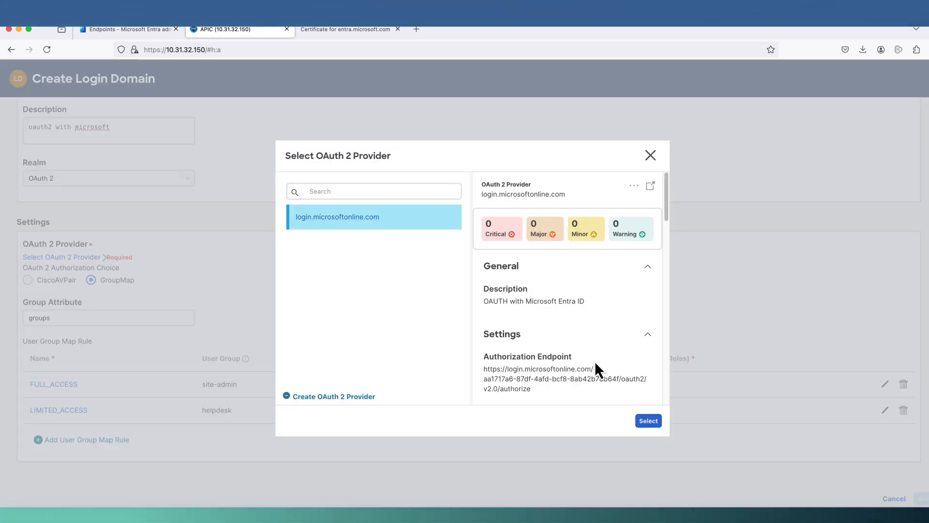
click(649, 421)
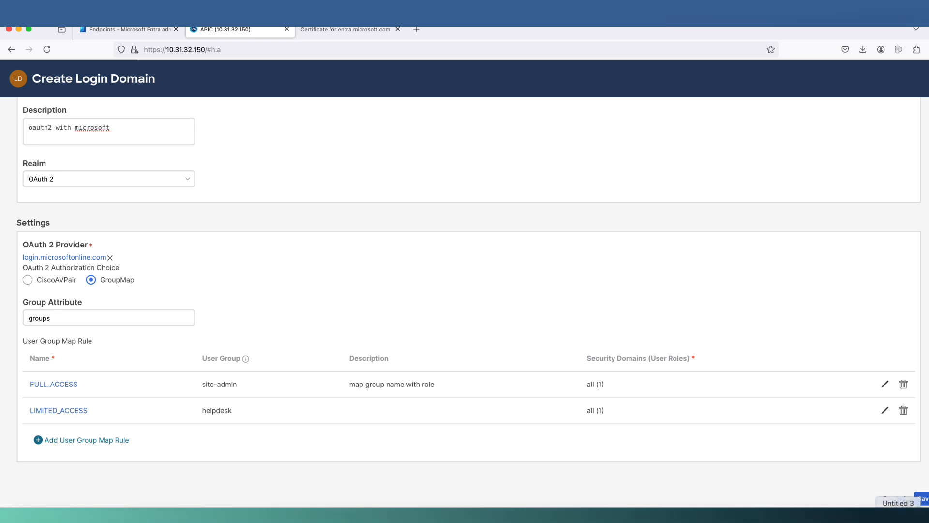
click(923, 499)
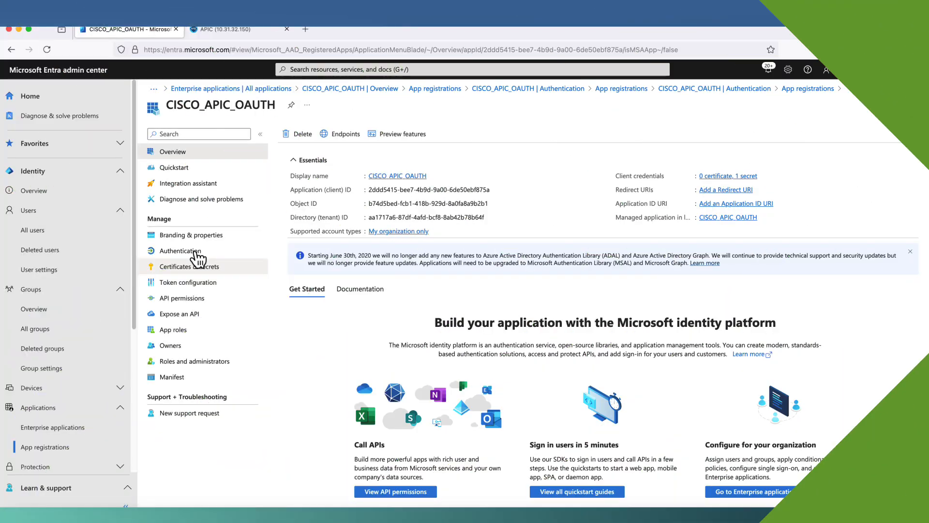
- Begin adding a Web platform in the CISCO_APIC_OAUTH app's Authentication settings
click(266, 253)
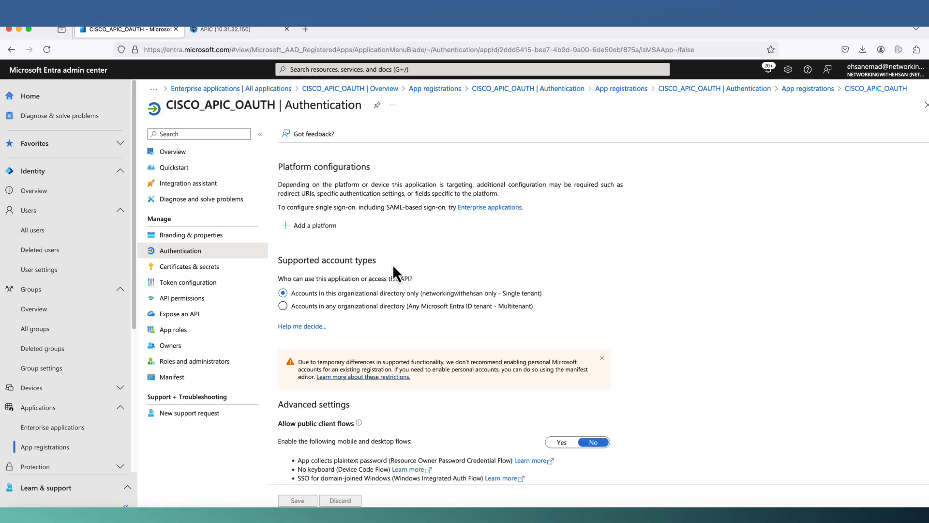
click(331, 227)
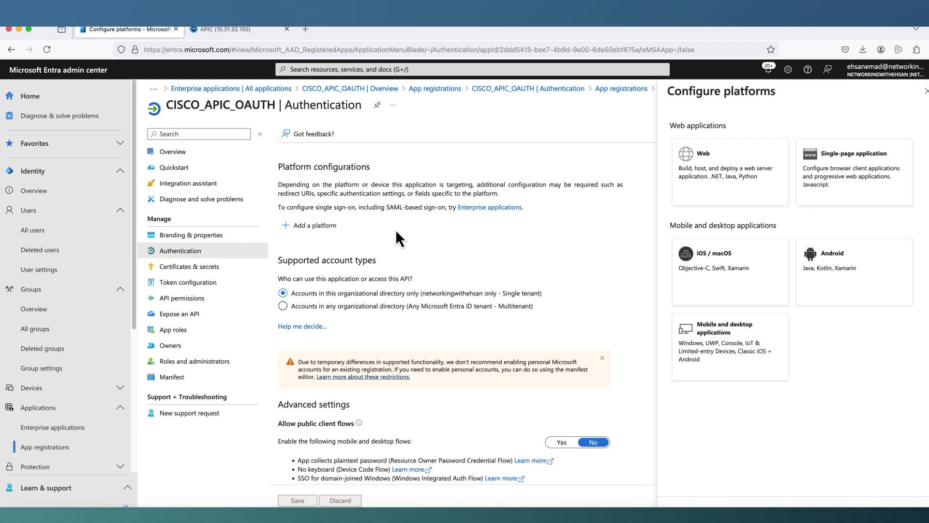
click(758, 182)
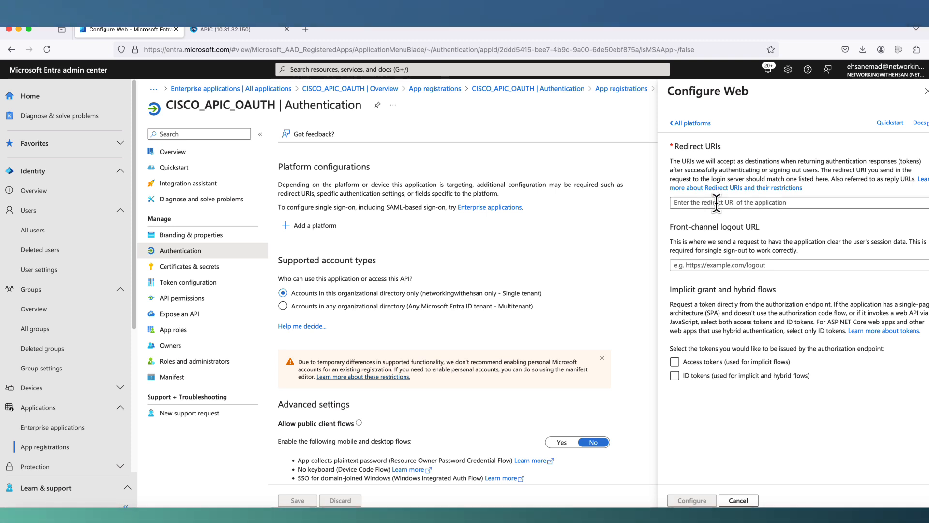
click(716, 203)
right_click(718, 204)
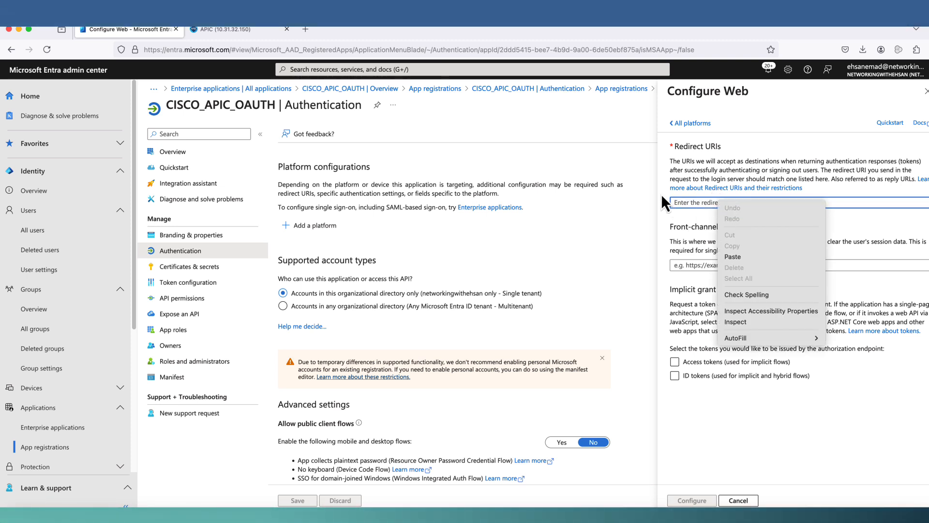
click(754, 257)
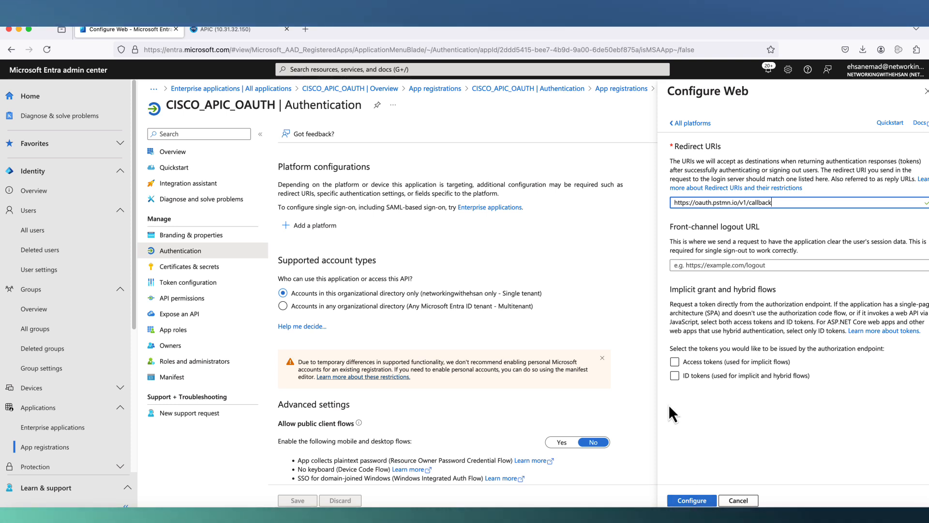
click(675, 377)
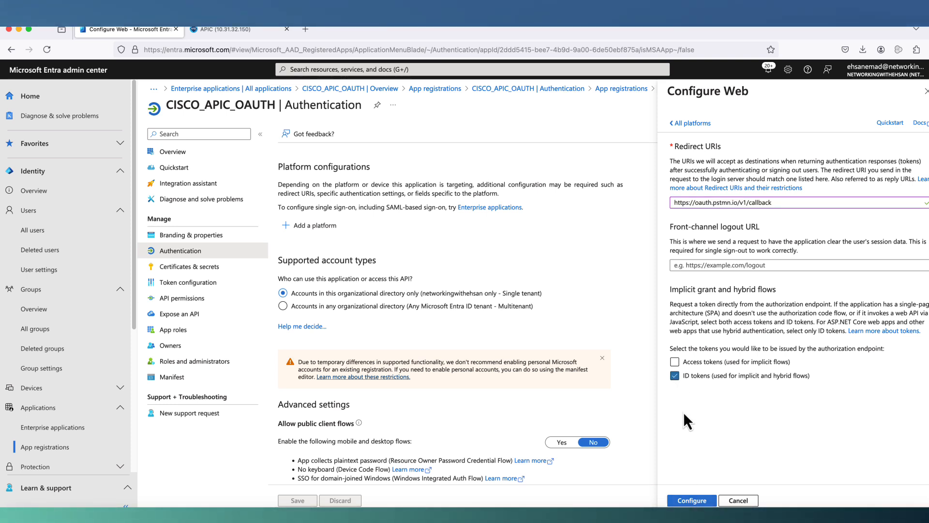
click(693, 500)
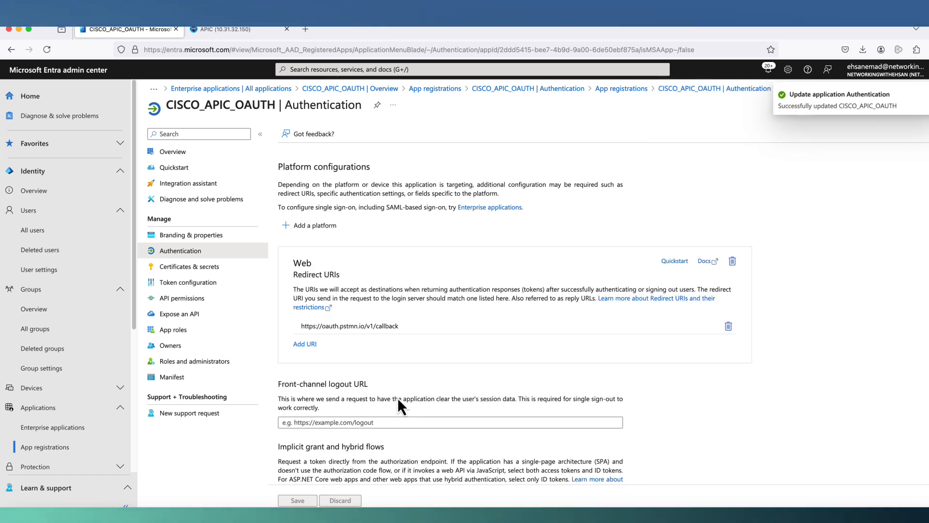
scroll(376, 378, down, 3)
scroll(375, 387, down, 5)
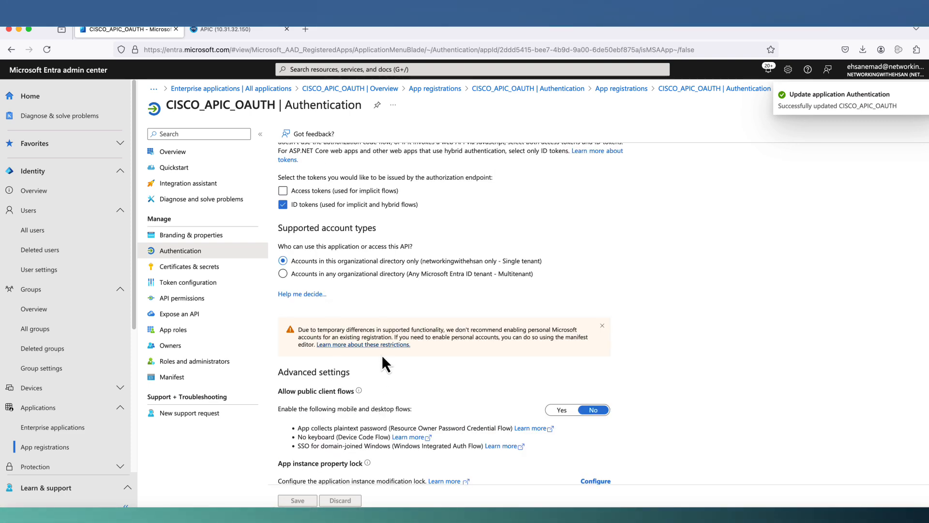
scroll(382, 356, up, 4)
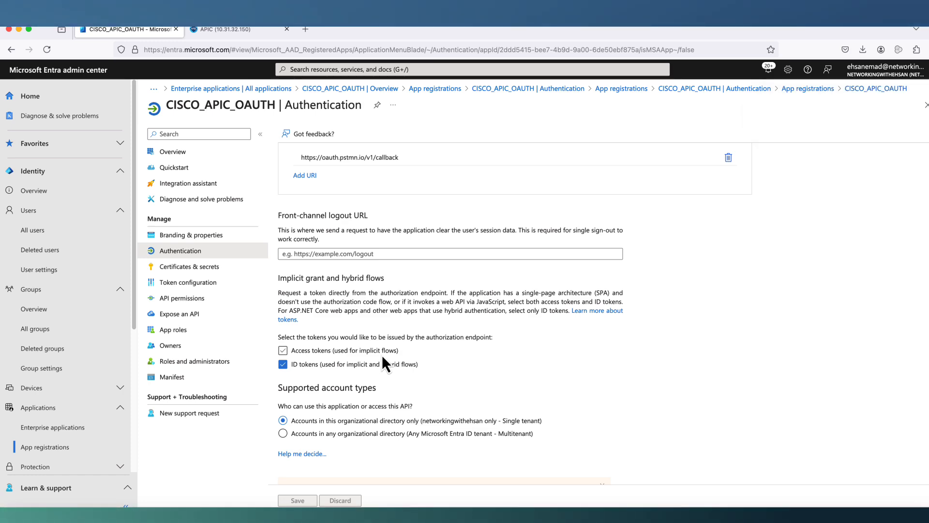
scroll(382, 356, up, 4)
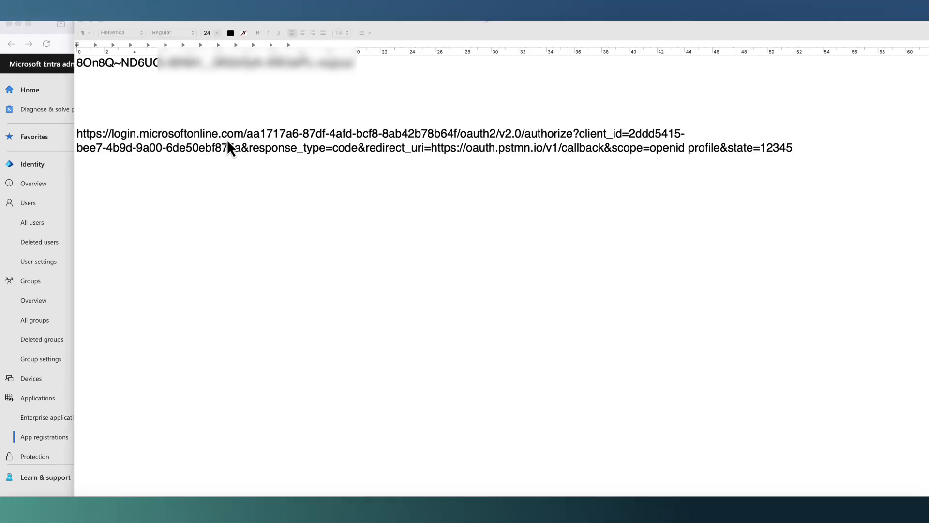
- Select the entire authorize URL in the TextEdit note
mouse_move(283, 115)
mouse_down()
mouse_move(423, 104)
mouse_move(453, 119)
mouse_up()
mouse_move(342, 107)
mouse_down()
mouse_move(343, 117)
mouse_move(354, 107)
mouse_up()
drag(350, 115, 387, 122)
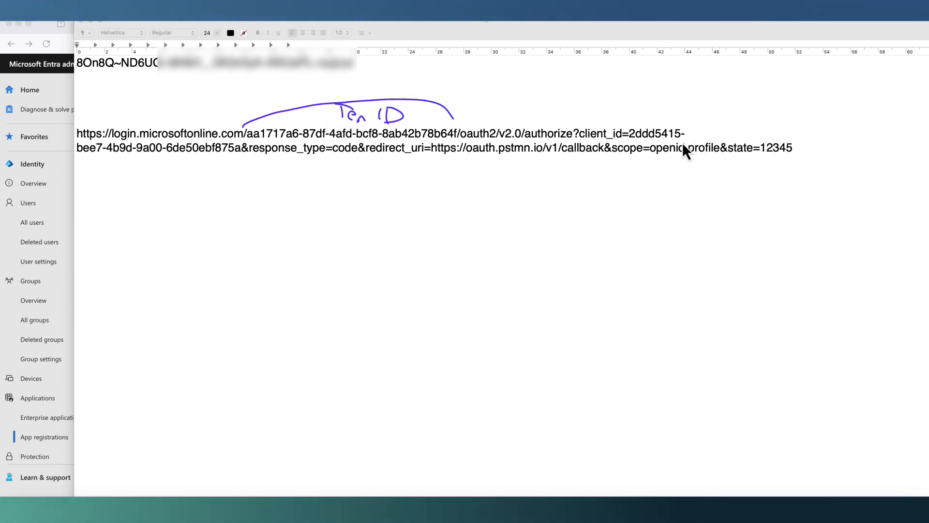
drag(625, 139, 685, 144)
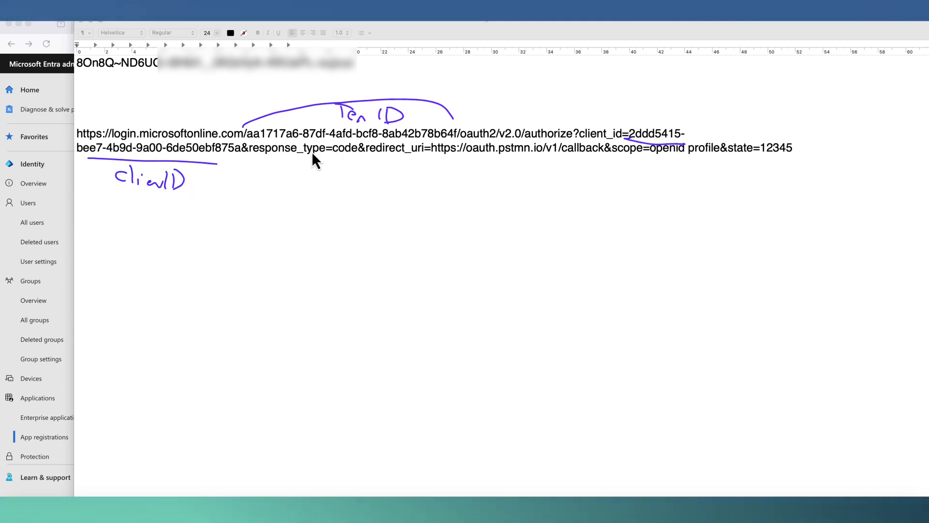
mouse_move(356, 134)
mouse_down()
mouse_move(347, 166)
mouse_move(356, 134)
mouse_move(360, 157)
mouse_up()
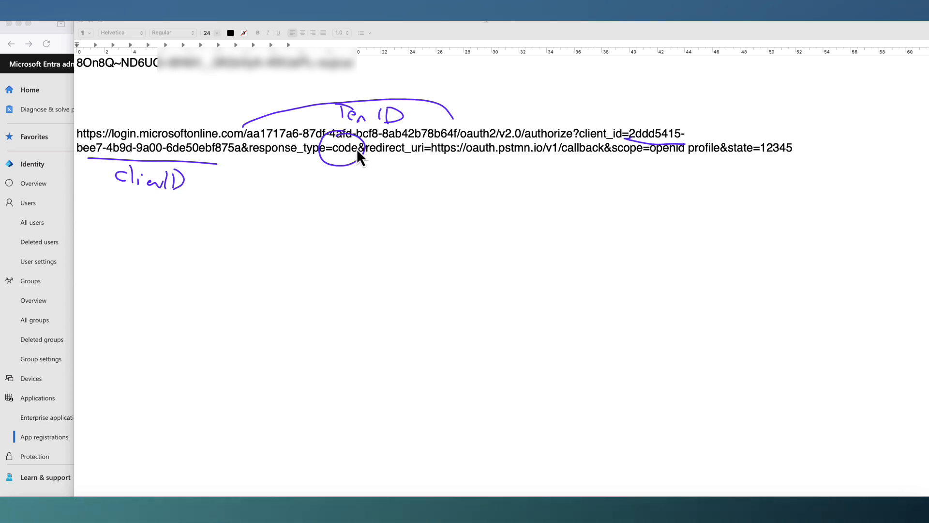
mouse_move(541, 164)
mouse_down()
mouse_move(415, 159)
mouse_move(490, 202)
mouse_move(473, 212)
mouse_move(484, 233)
mouse_move(485, 214)
mouse_up()
drag(647, 155, 722, 162)
mouse_move(657, 171)
mouse_down()
mouse_move(649, 188)
mouse_move(673, 192)
mouse_up()
drag(680, 188, 676, 207)
drag(677, 190, 680, 196)
drag(691, 202, 702, 209)
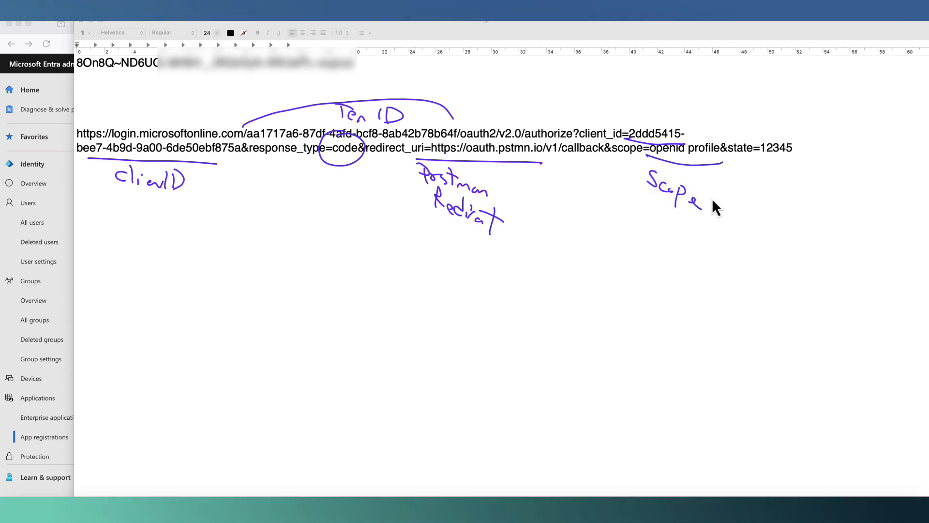
drag(781, 124, 798, 126)
drag(768, 204, 790, 206)
drag(794, 210, 808, 232)
drag(823, 229, 836, 250)
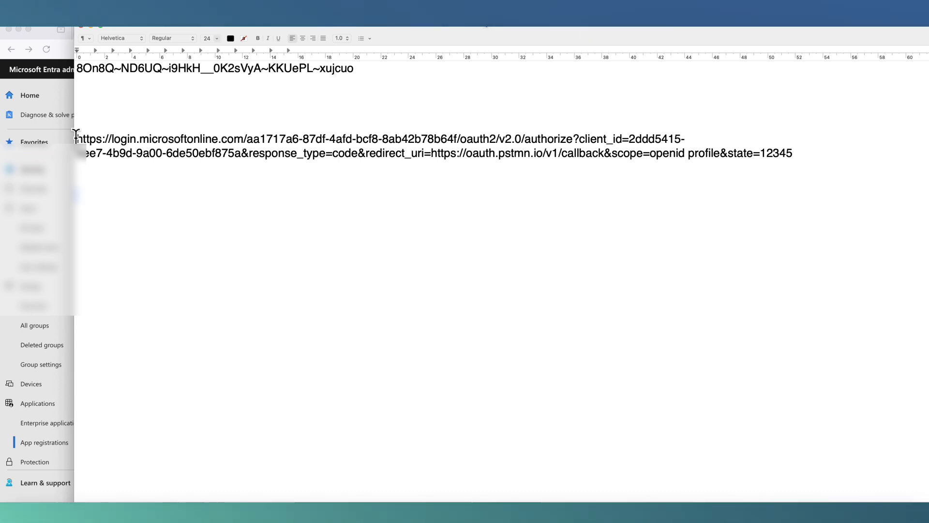
drag(77, 138, 803, 169)
- Copy the authorize URL and open a new Google Chrome window from the Dock
right_click(763, 155)
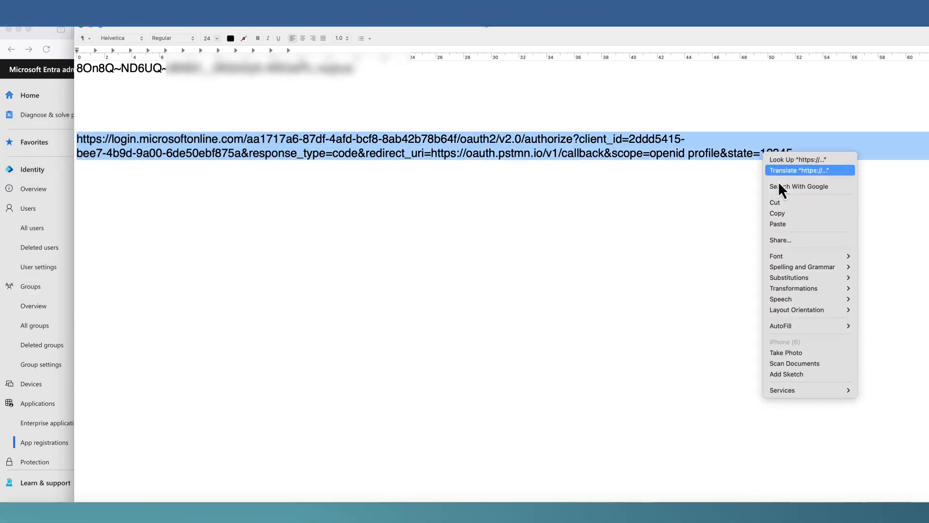
click(780, 214)
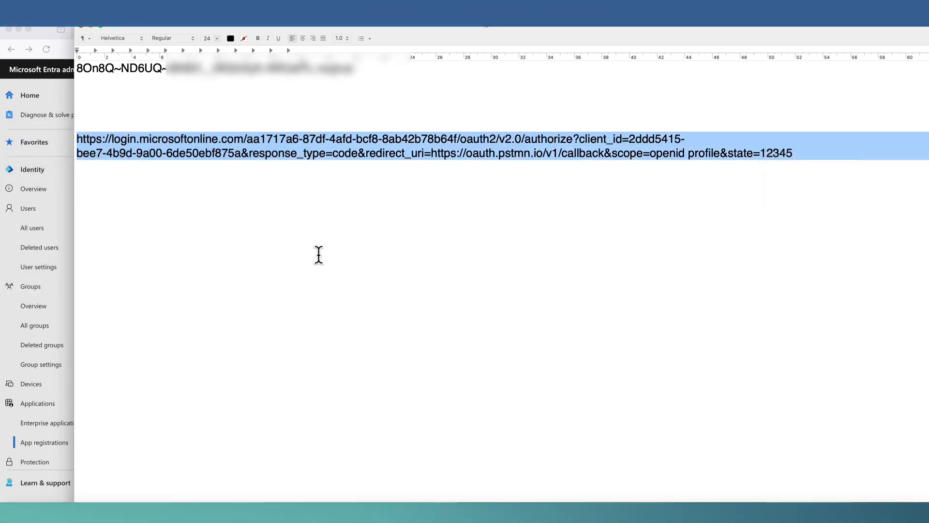
right_click(96, 513)
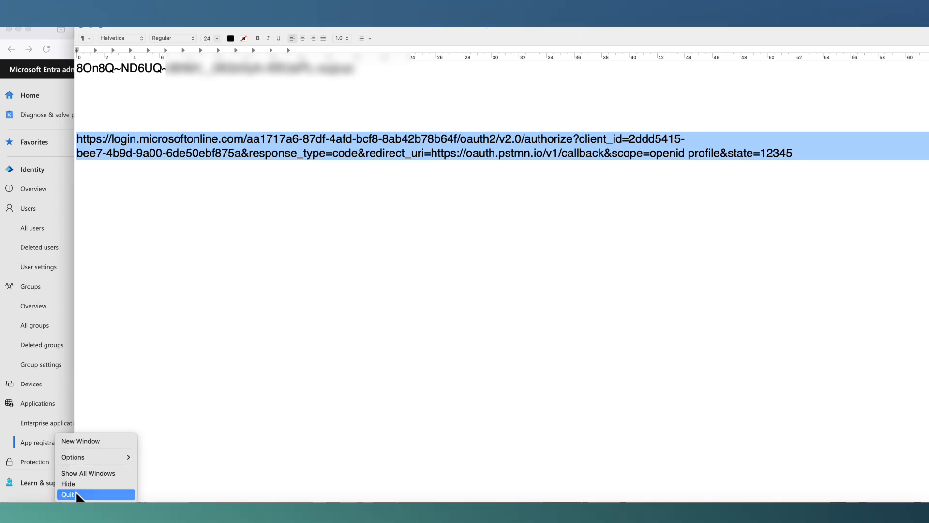
click(86, 438)
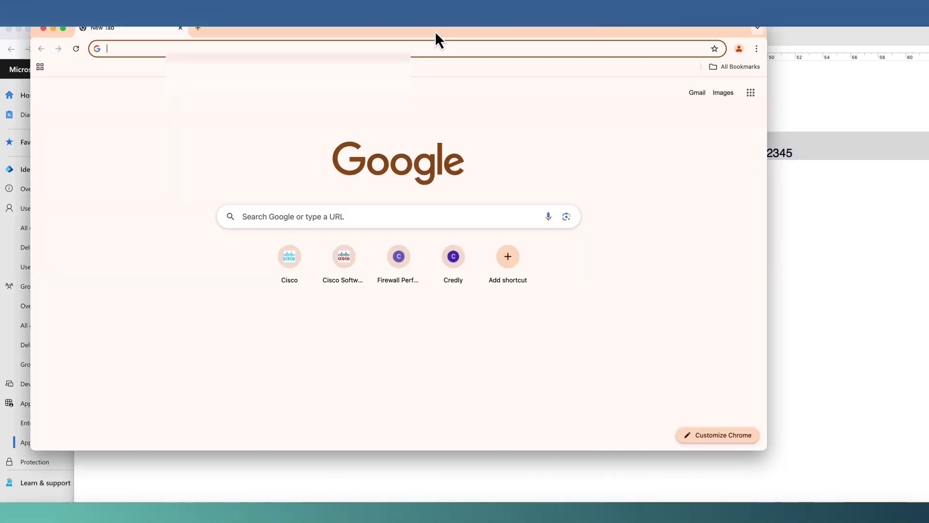
- Load the authorize URL to reach 'Your call is authenticated', then copy the returned callback URL
right_click(406, 48)
click(420, 116)
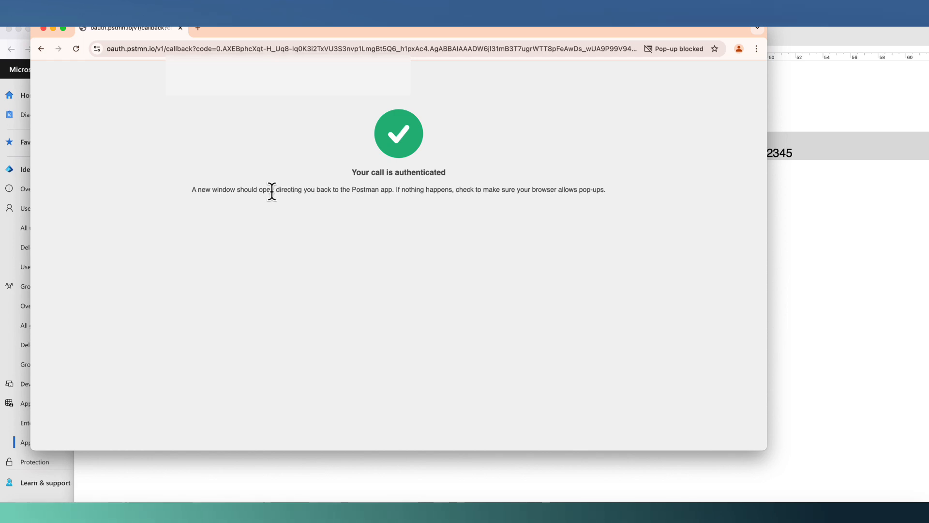
click(381, 49)
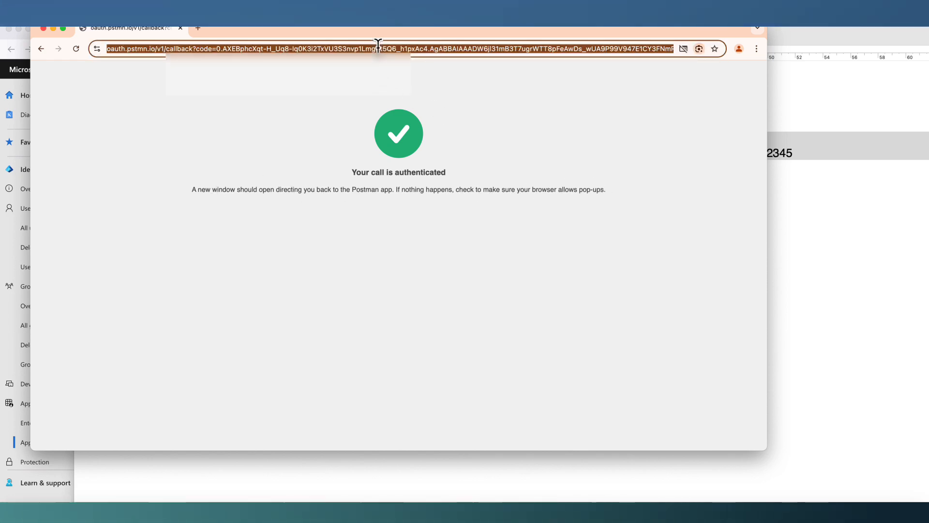
right_click(381, 48)
click(405, 129)
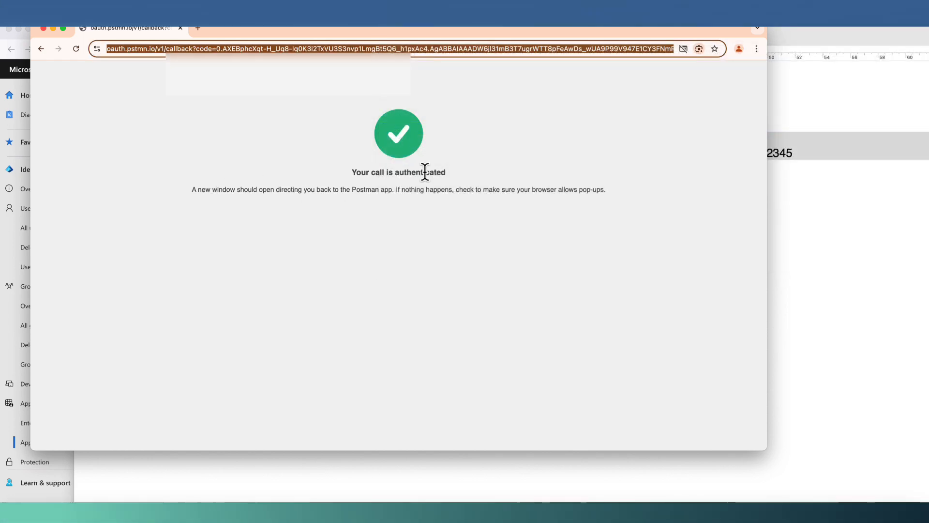
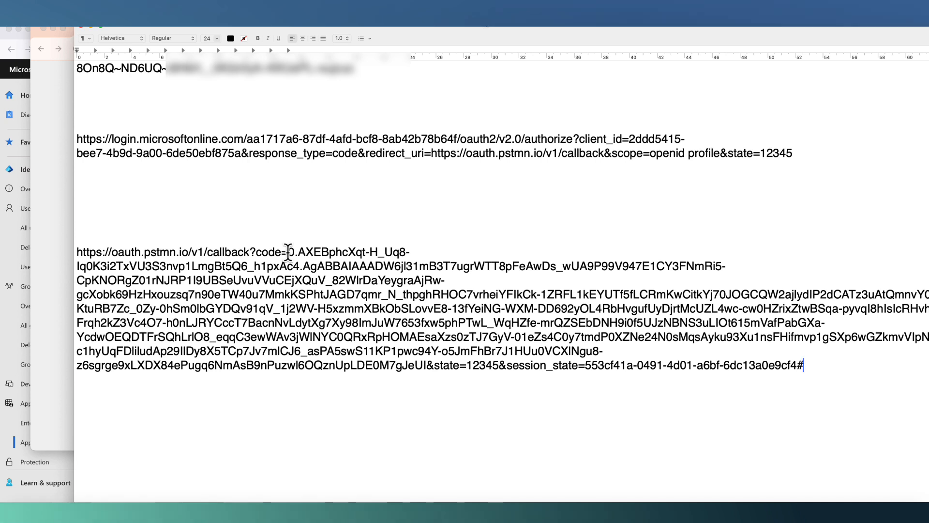
- Highlight the authorization code between 'code=' and '&state=12345' in the pasted oauth.pstmn.io callback URL
drag(288, 252, 417, 336)
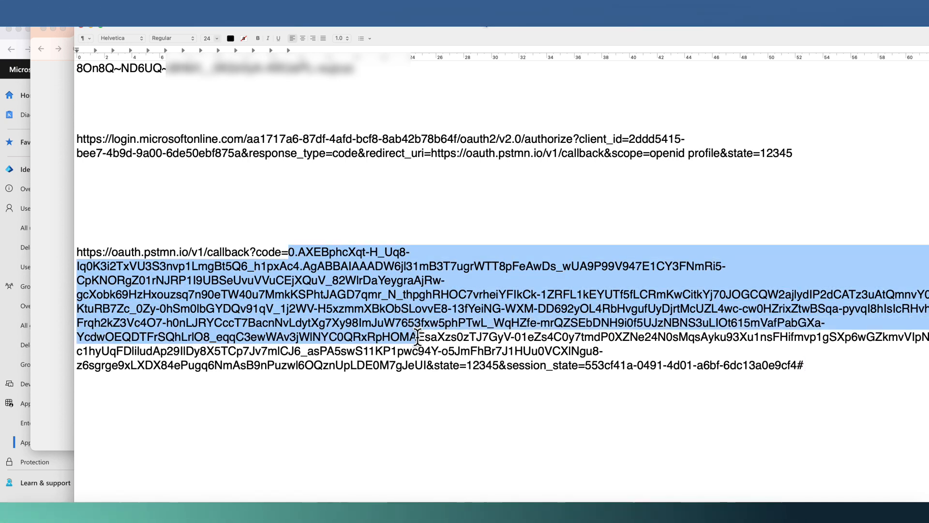
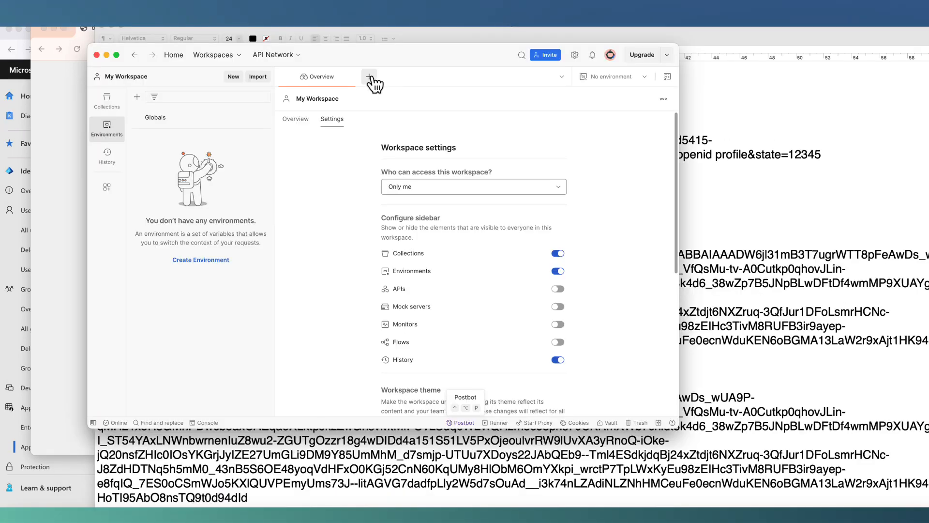
- Open a fresh Untitled Request tab in Postman
click(371, 77)
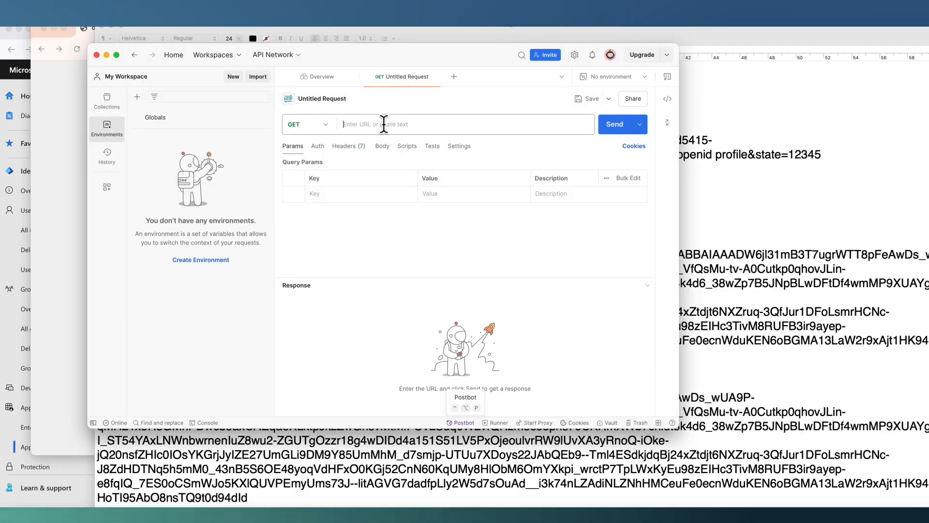
- Make the request a POST to the OAuth 2.0 token endpoint (v2) copied from Entra's Endpoints panel
click(321, 127)
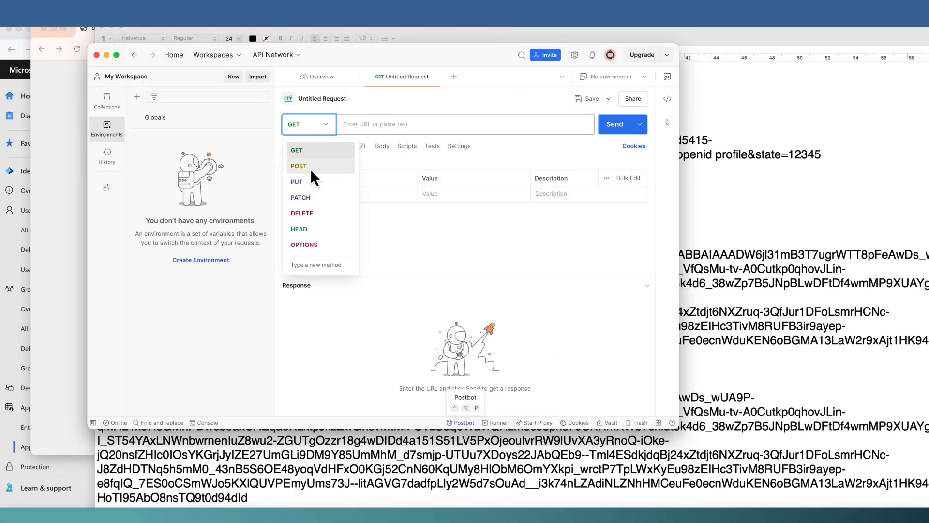
click(310, 170)
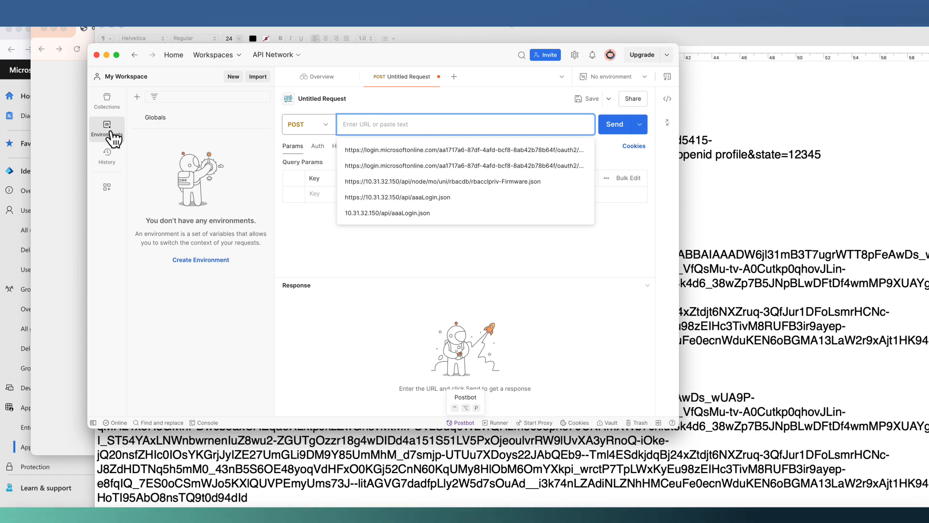
click(31, 70)
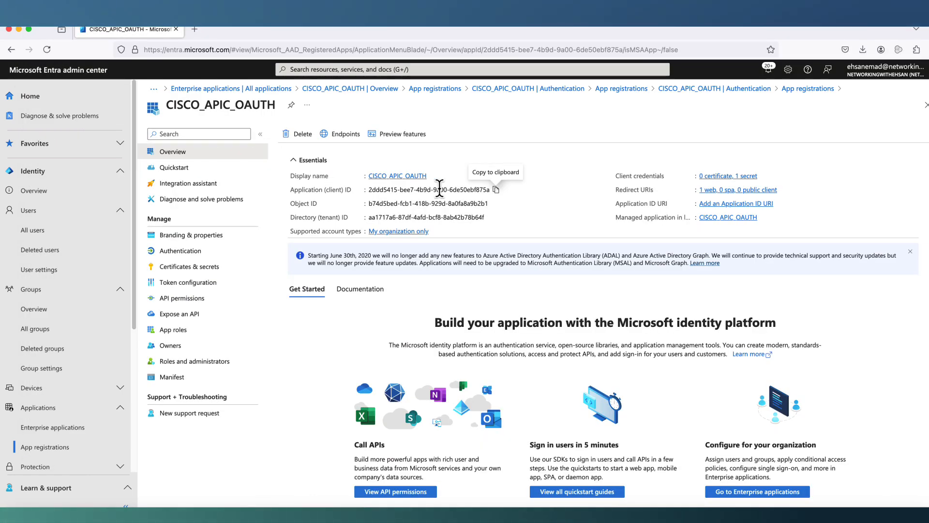
click(344, 135)
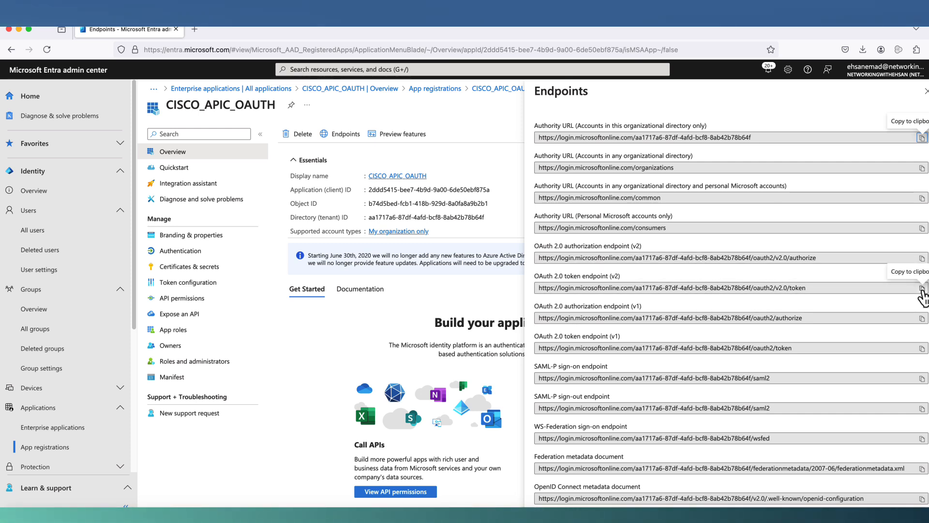
drag(554, 276, 621, 277)
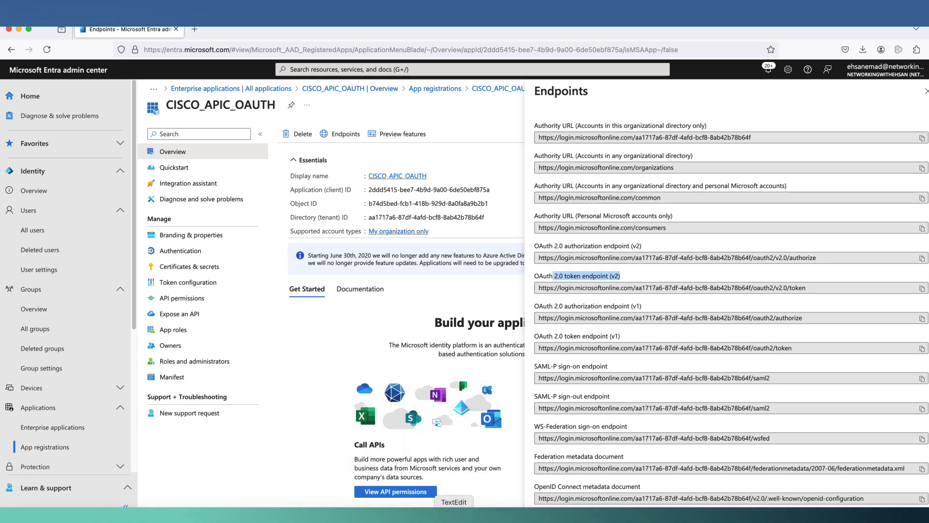
click(438, 518)
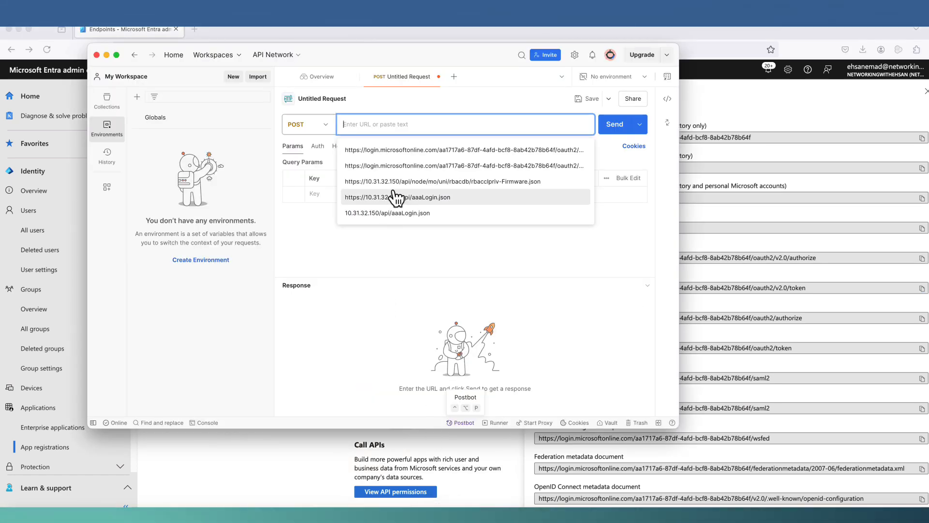
text(https://login.microsoftonline.com/aa1717a6-87df-4afd-bcf8-8ab42b78b64f/oauth2/v2.0/token)
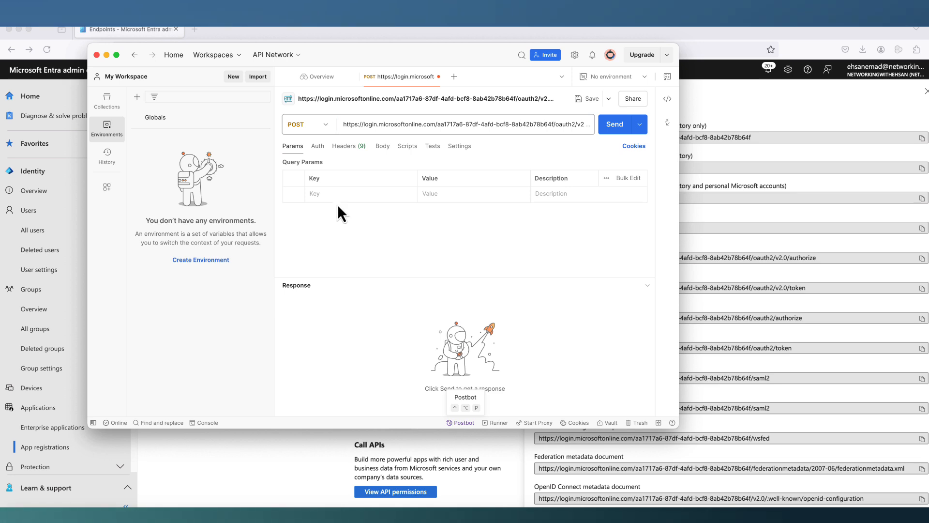
- Give the request an x-www-form-urlencoded body with grant_type = authorization_code
click(382, 146)
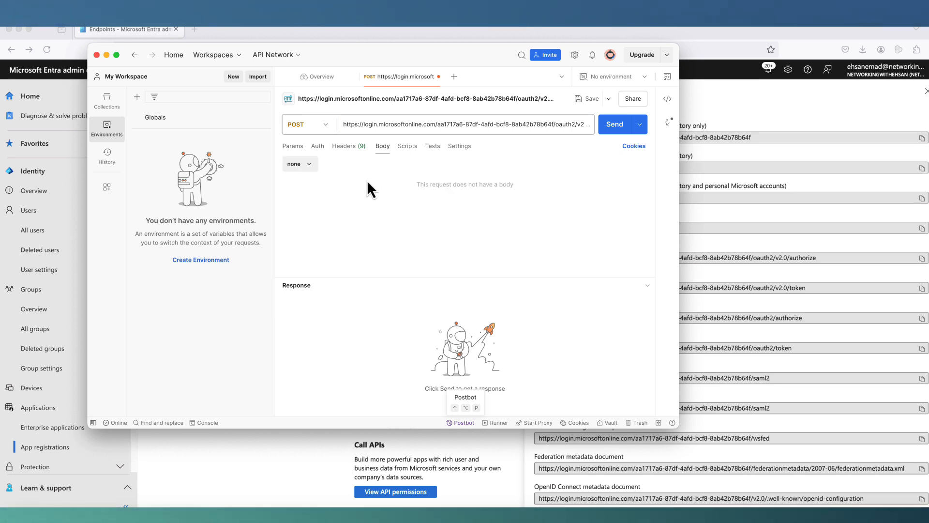
click(309, 166)
click(308, 216)
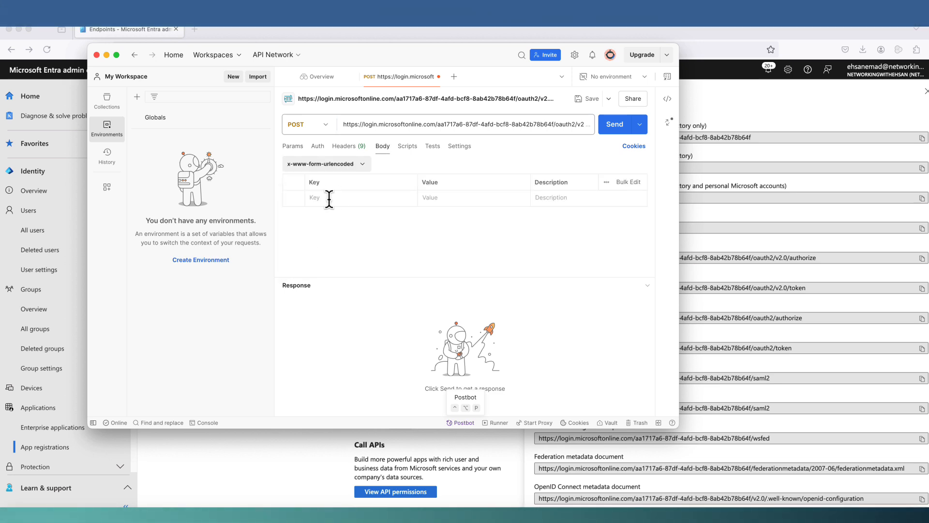
text(grant_type)
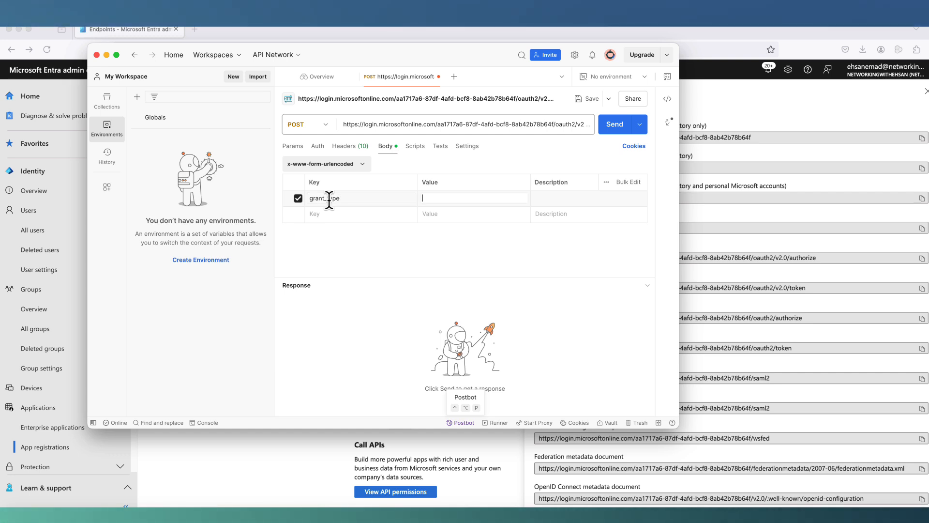
text(authoriza)
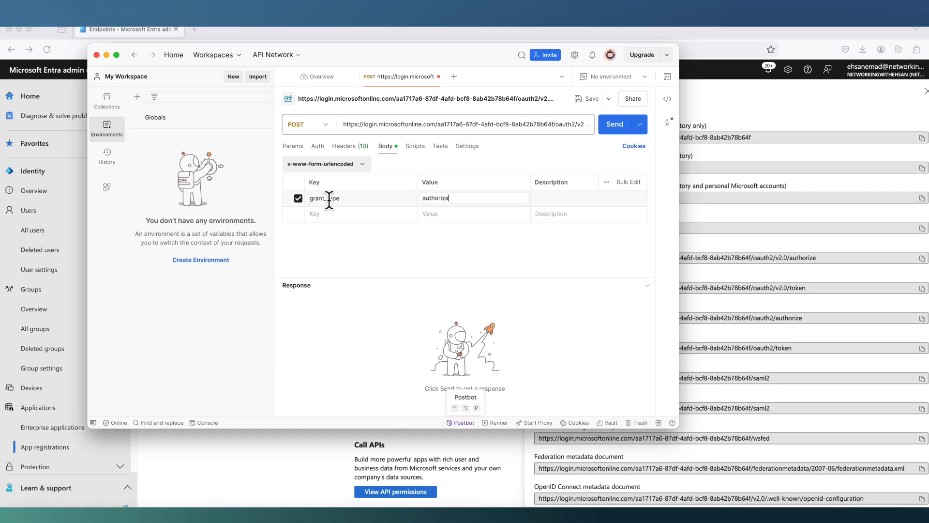
text(tion_c)
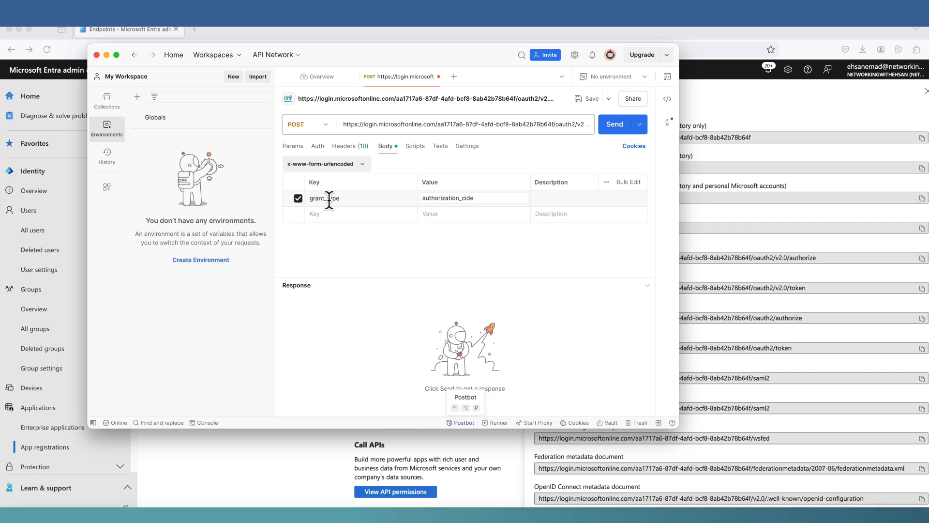
text(od)
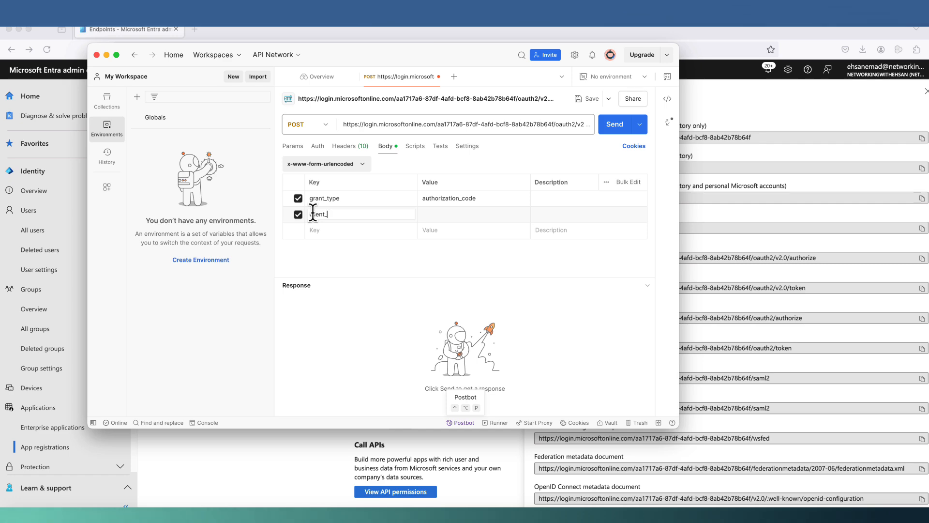
click(120, 30)
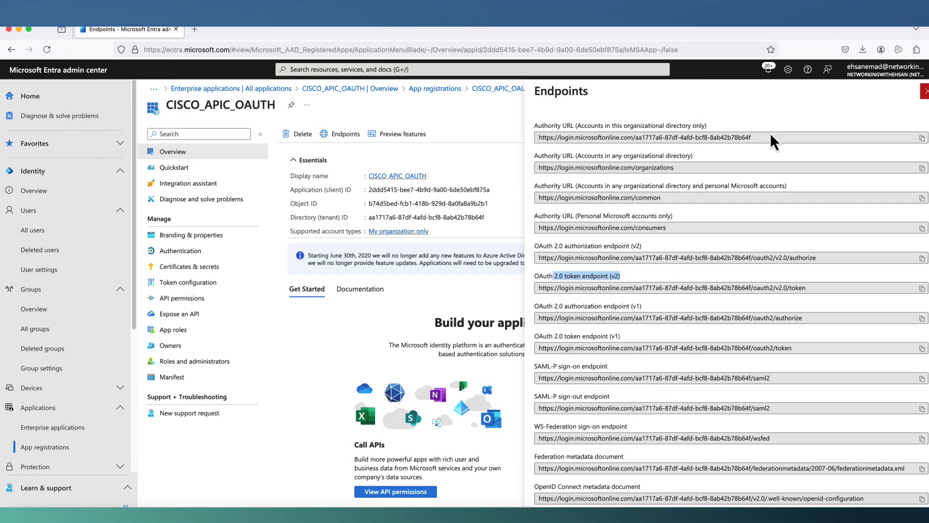
- Set the client_id body value to the app's Application (client) ID from Entra
click(926, 91)
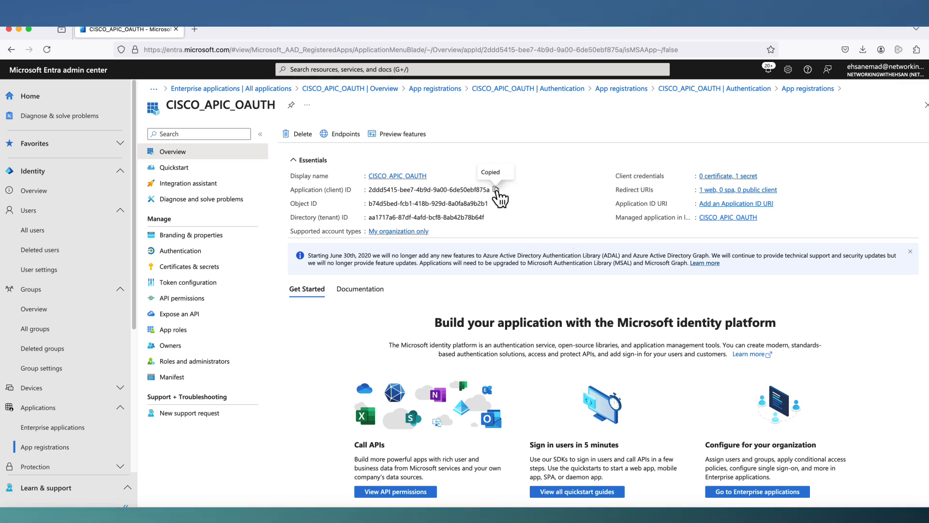
click(440, 519)
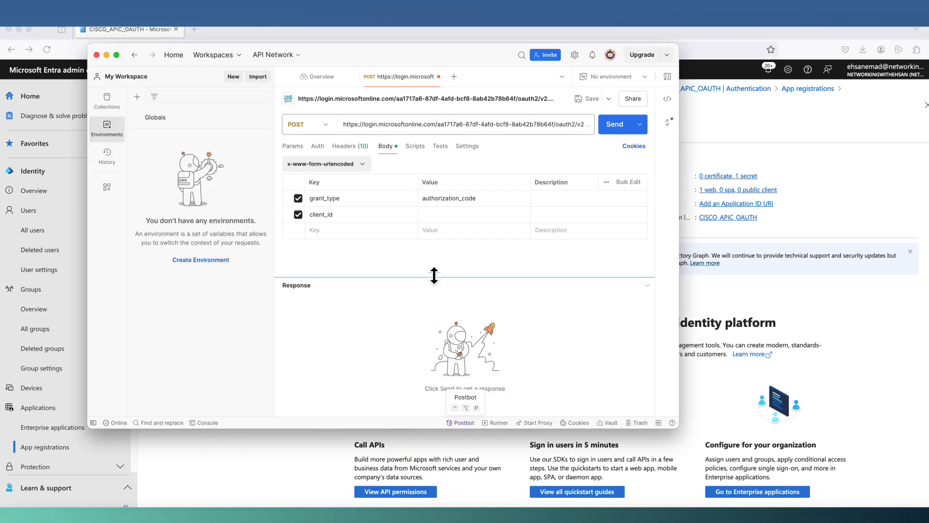
click(437, 213)
key(super+v)
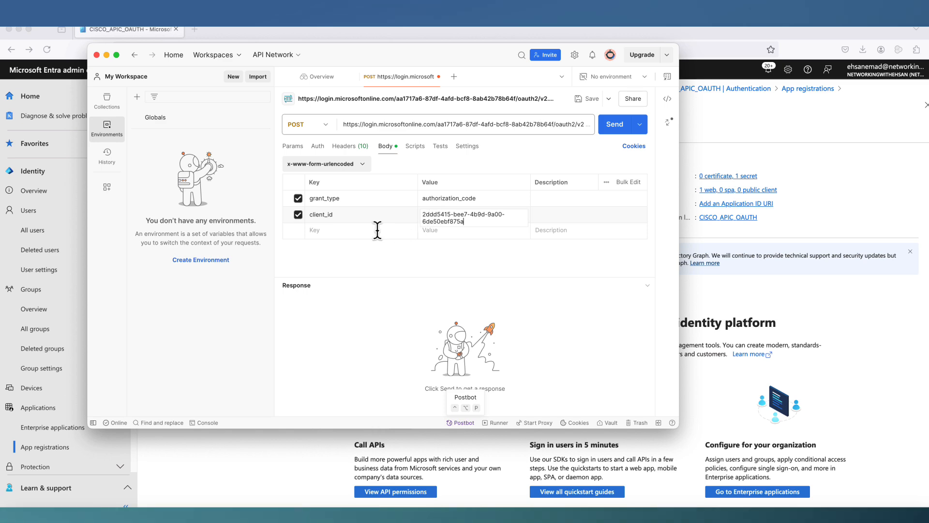
- Add client_secret with the app's secret, scope 'openid profile', and a redirect_uri key
click(362, 231)
text(cl)
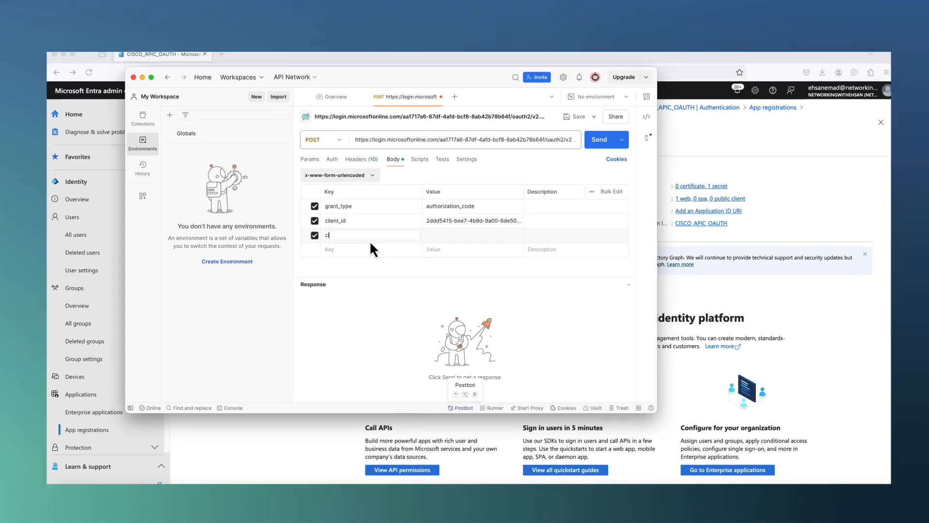
text(ient_secret)
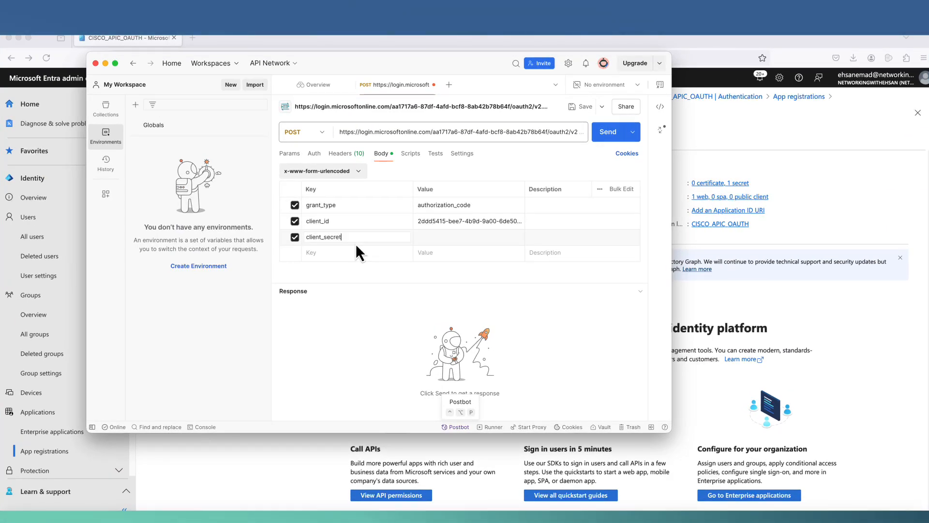
click(443, 236)
key(super+v)
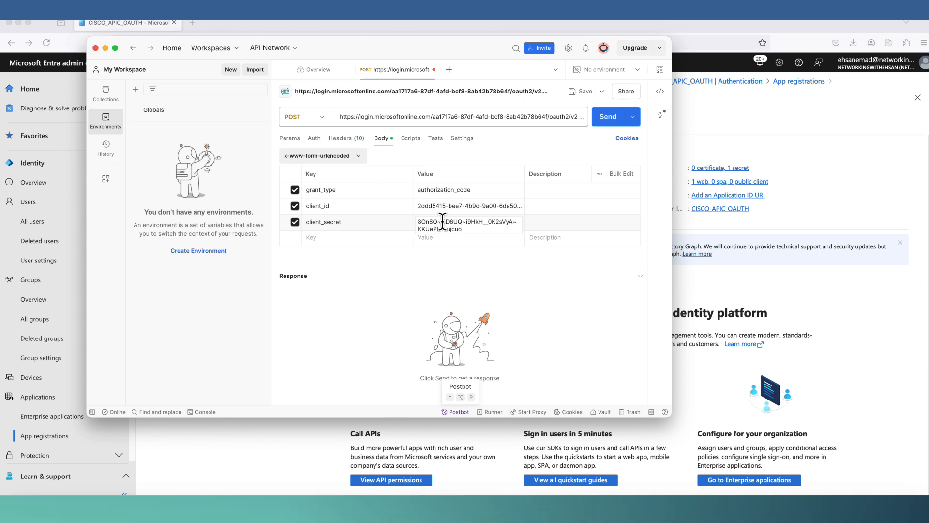
text(scope)
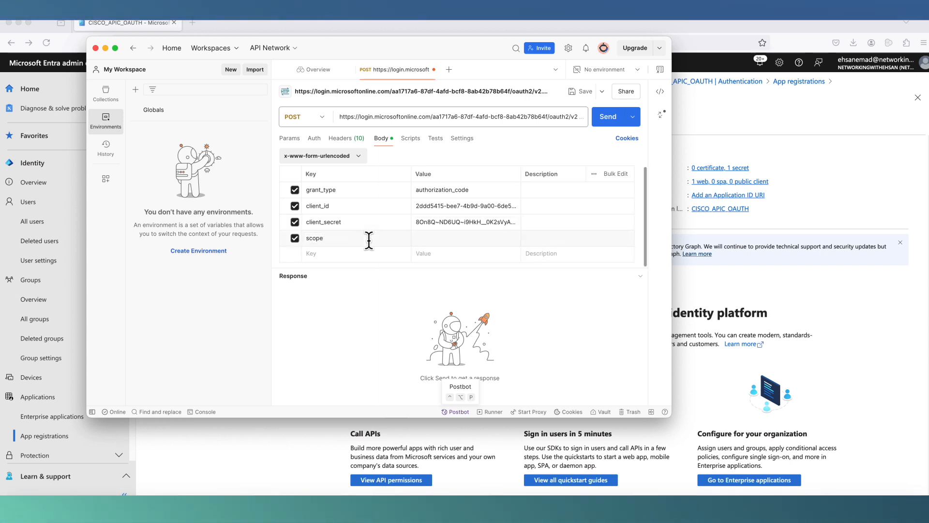
key(Tab)
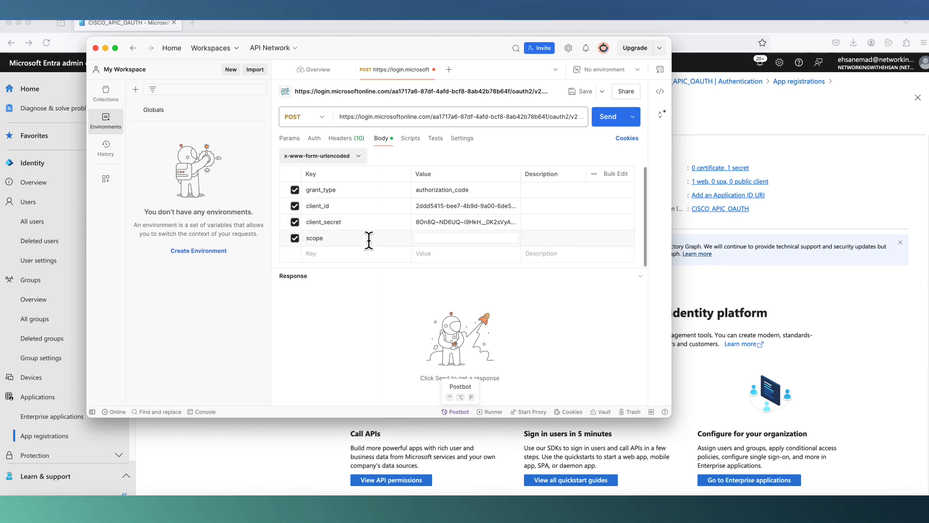
text(d )
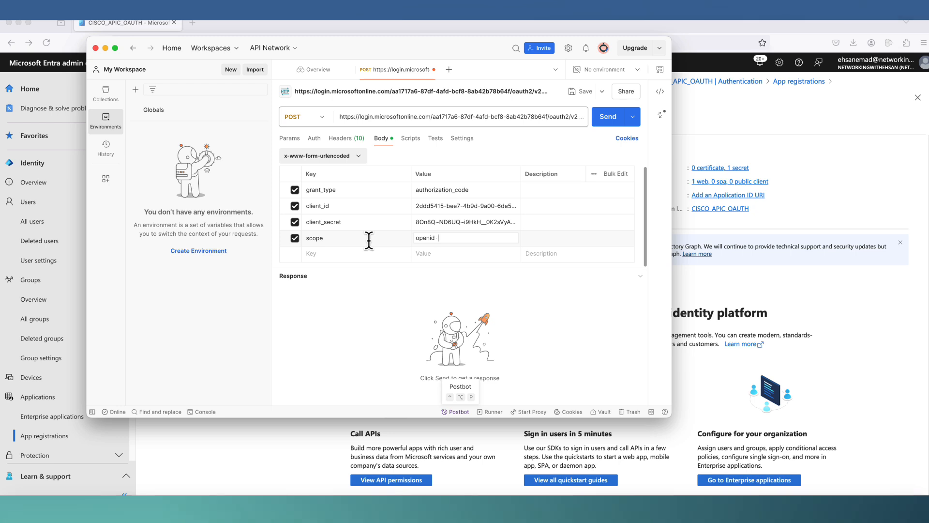
text(profile)
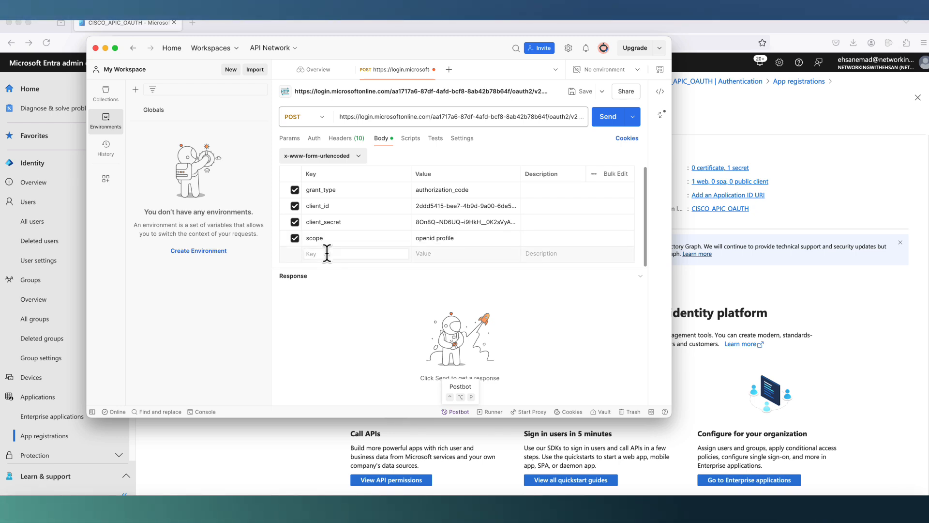
text(red)
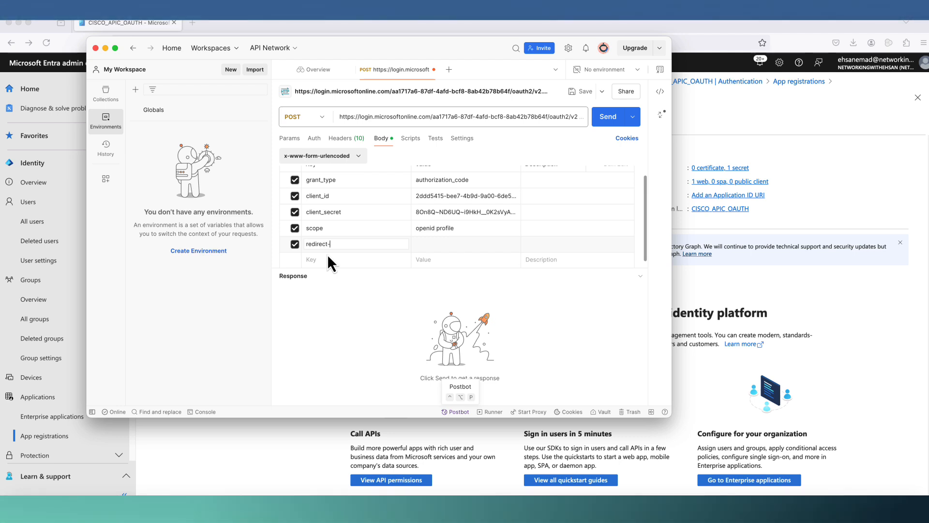
text(irect_)
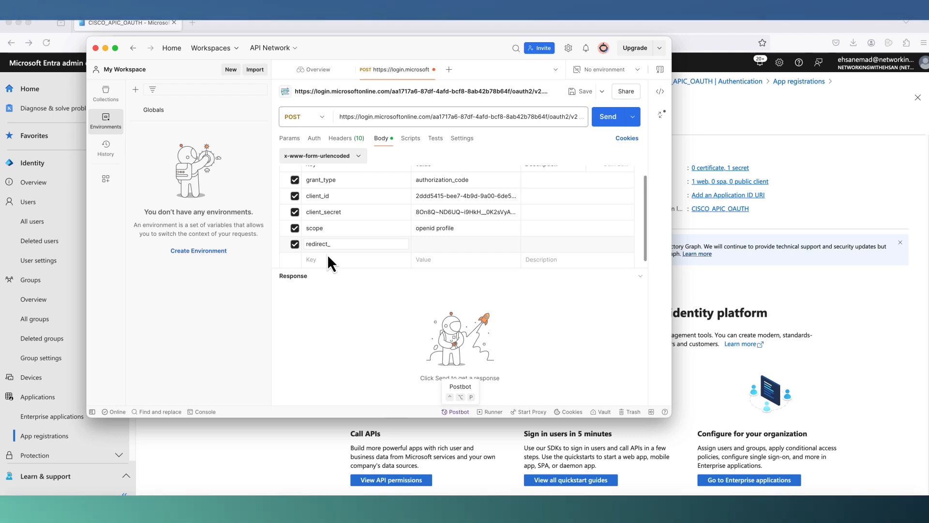
text(ur)
text(i)
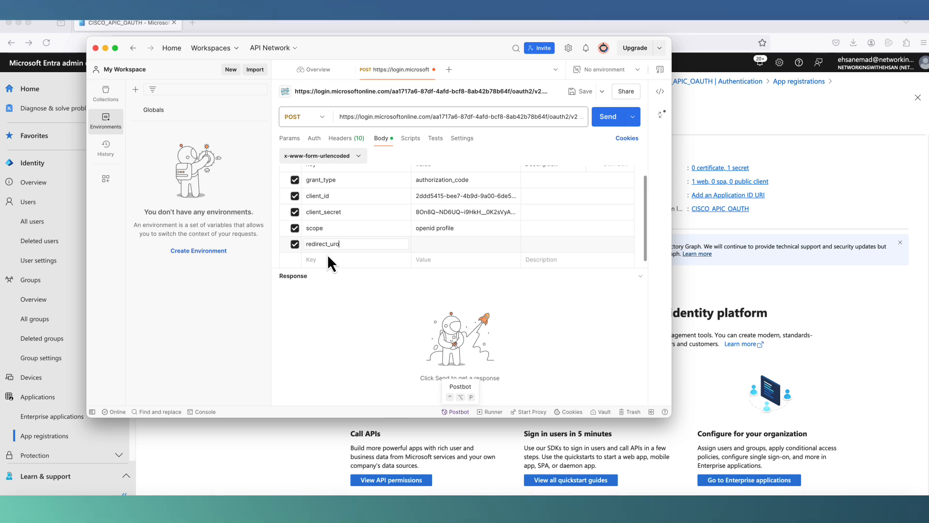
key(Tab)
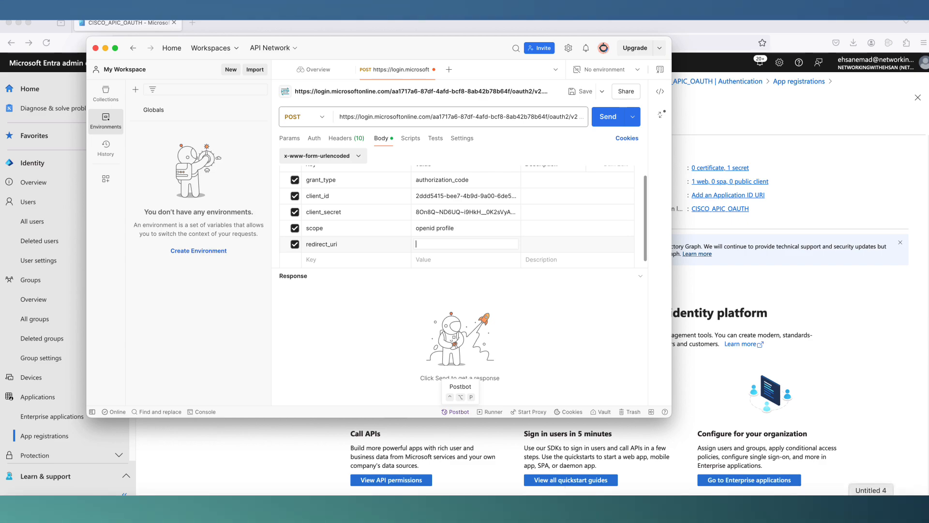
click(899, 506)
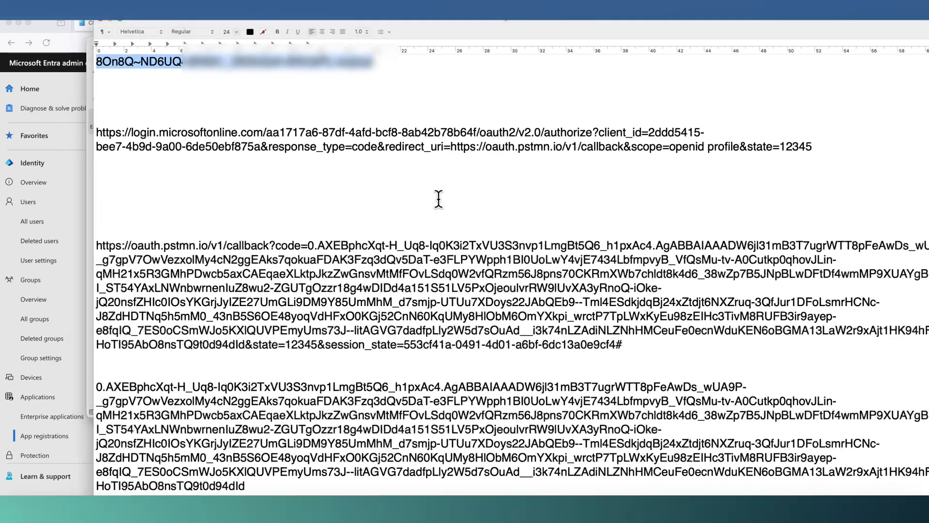
double_click(453, 146)
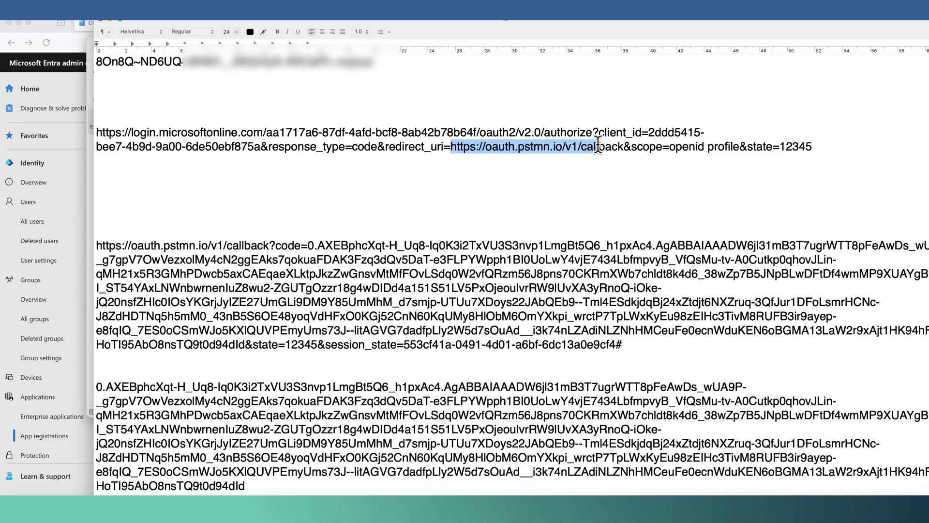
drag(582, 146, 618, 147)
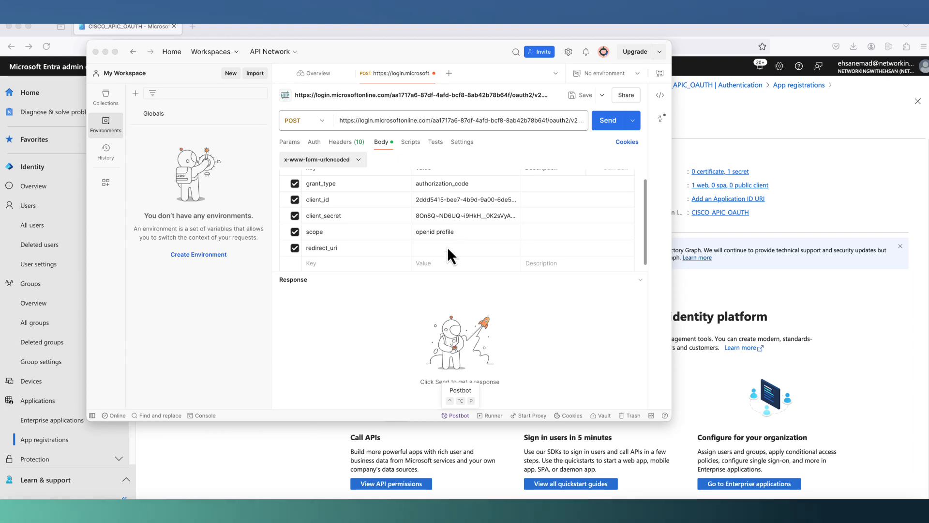
click(442, 247)
text(https://oauth.pstmn.io/v1/callback)
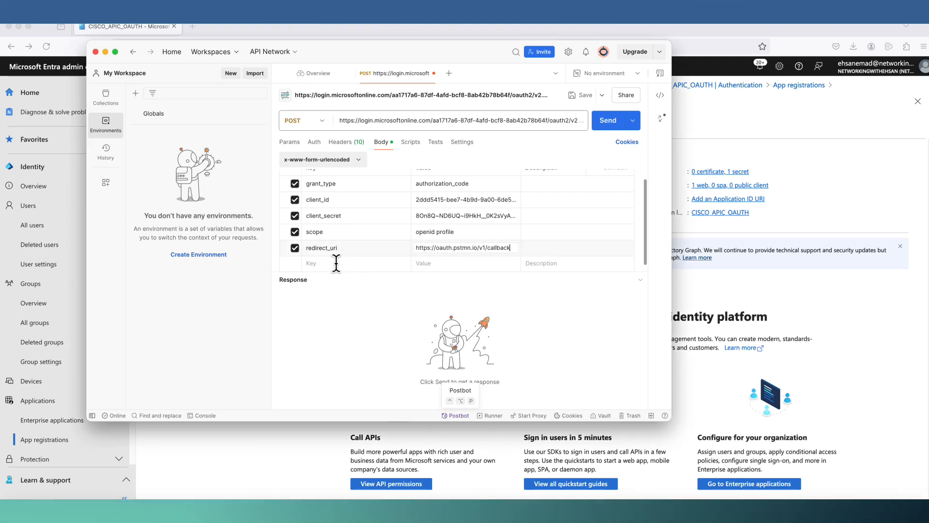
- Add a code parameter holding the authorization code saved in TextEdit
click(315, 264)
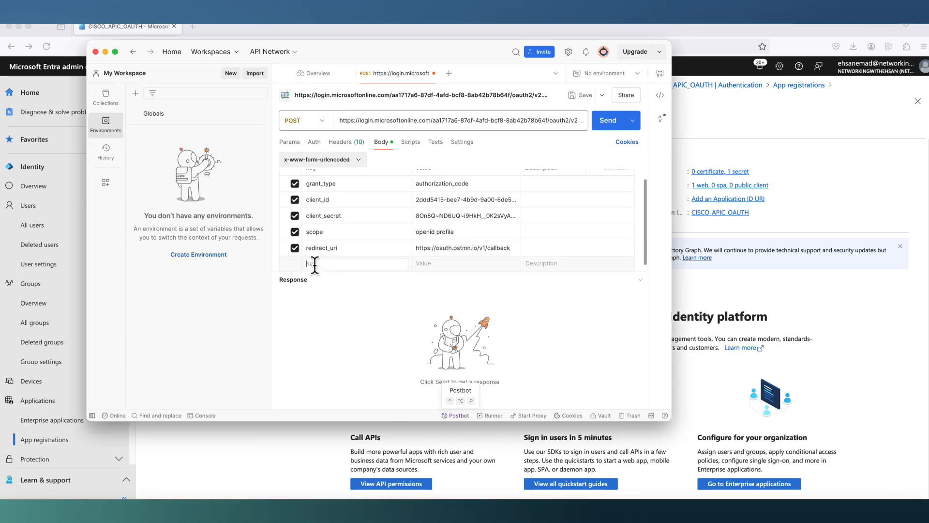
text(code)
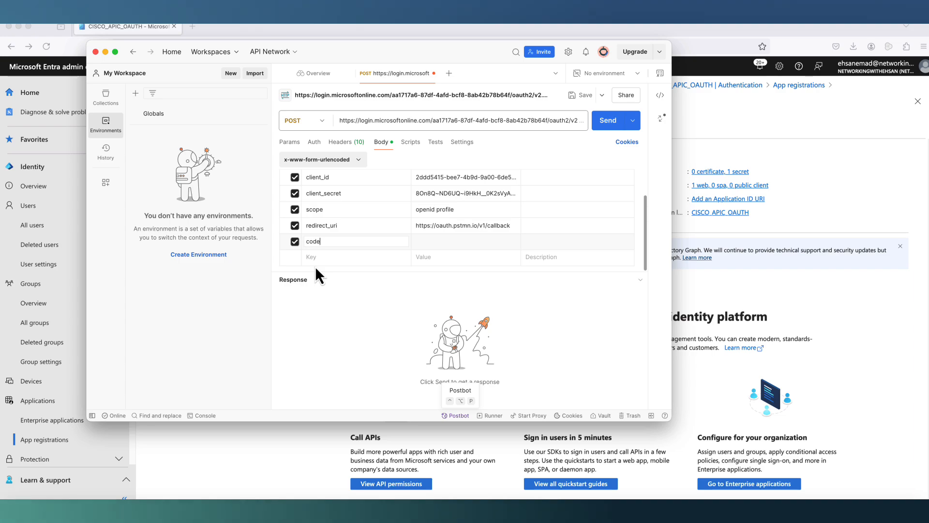
key(Tab)
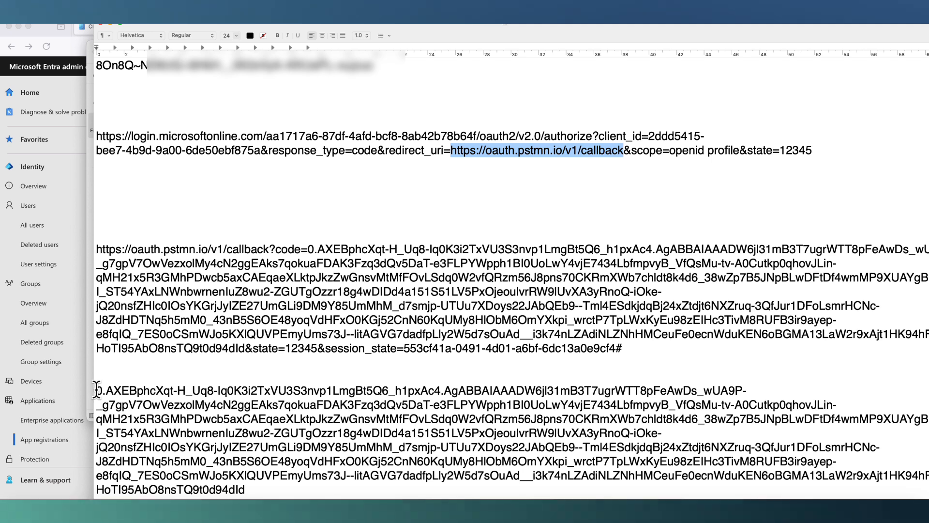
drag(97, 391, 244, 489)
right_click(235, 460)
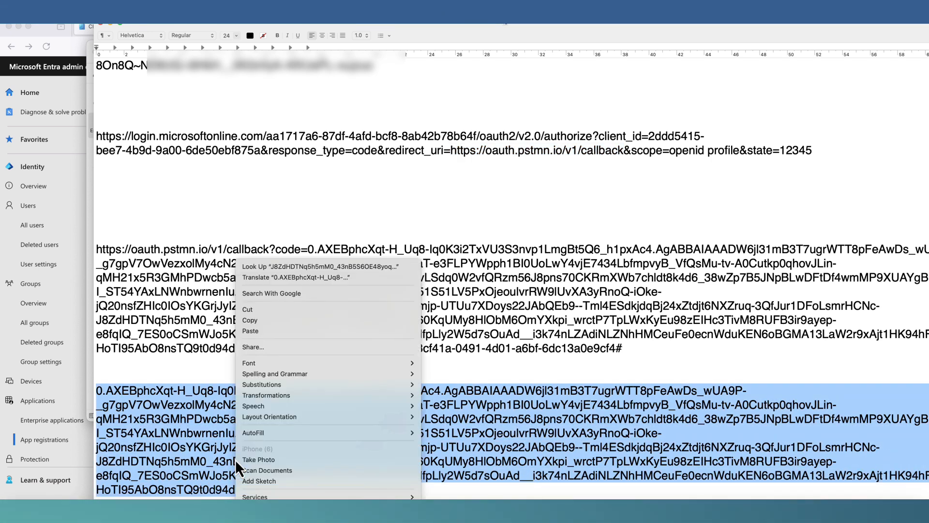
click(261, 323)
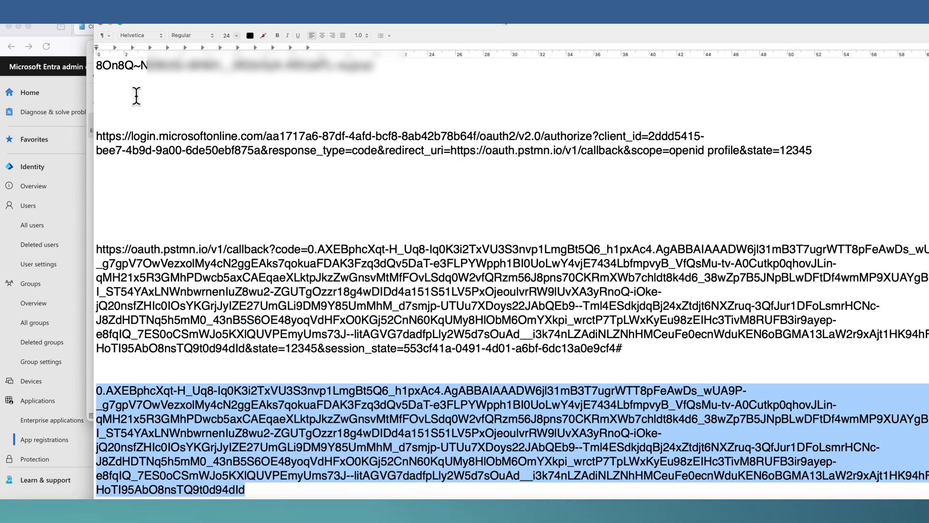
click(110, 23)
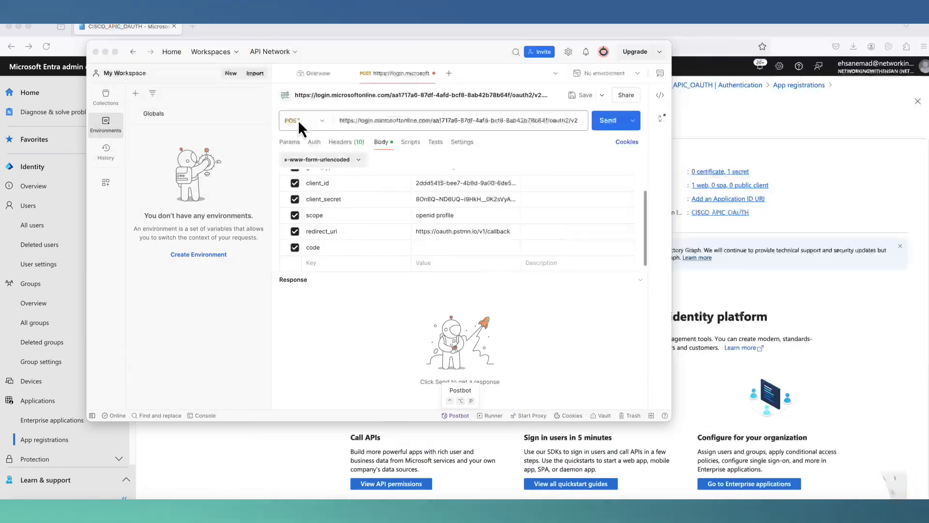
click(446, 247)
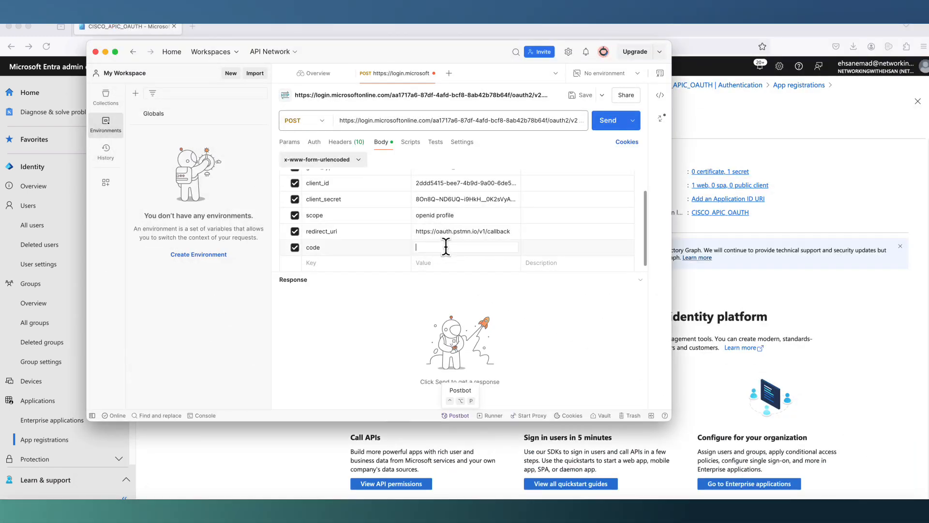
key(super+v)
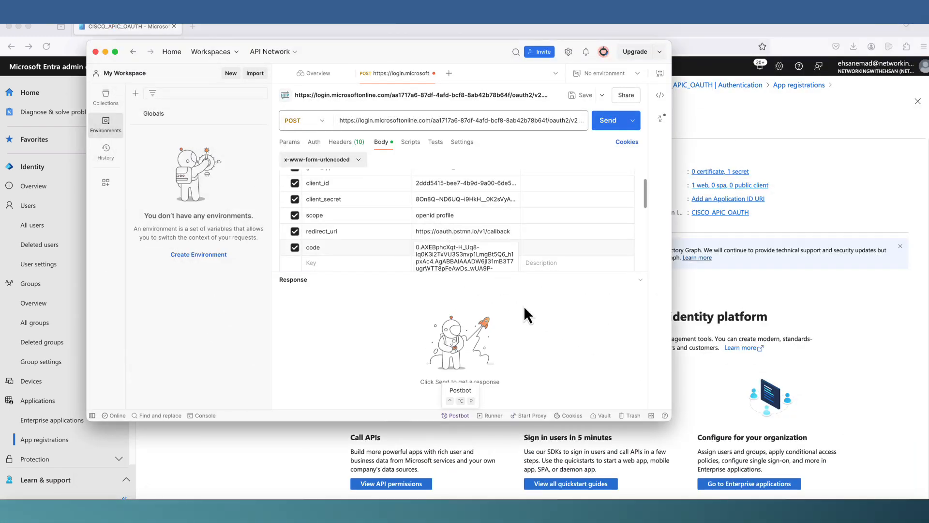
- Send the token request and check the 200 OK response's Bearer token_type and access_token
click(602, 127)
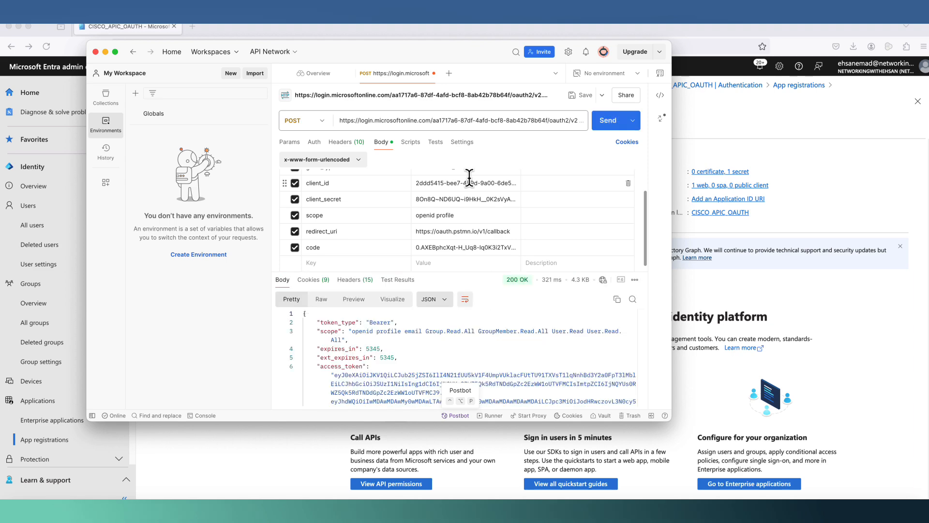
drag(369, 323, 391, 323)
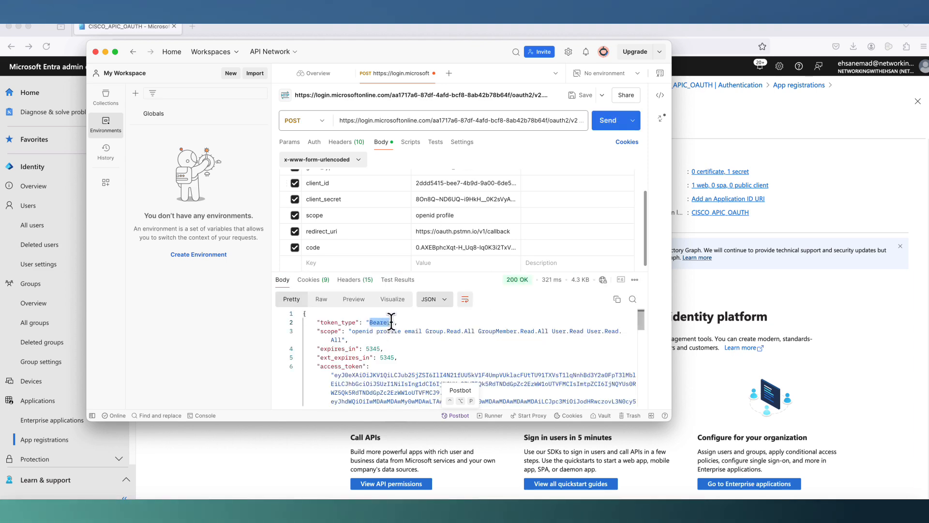
scroll(422, 323, down, 5)
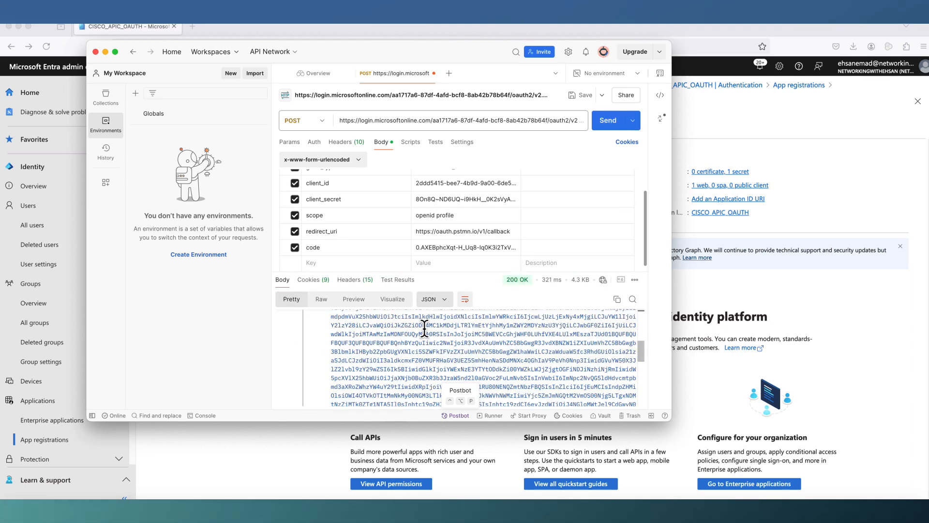
scroll(338, 329, up, 5)
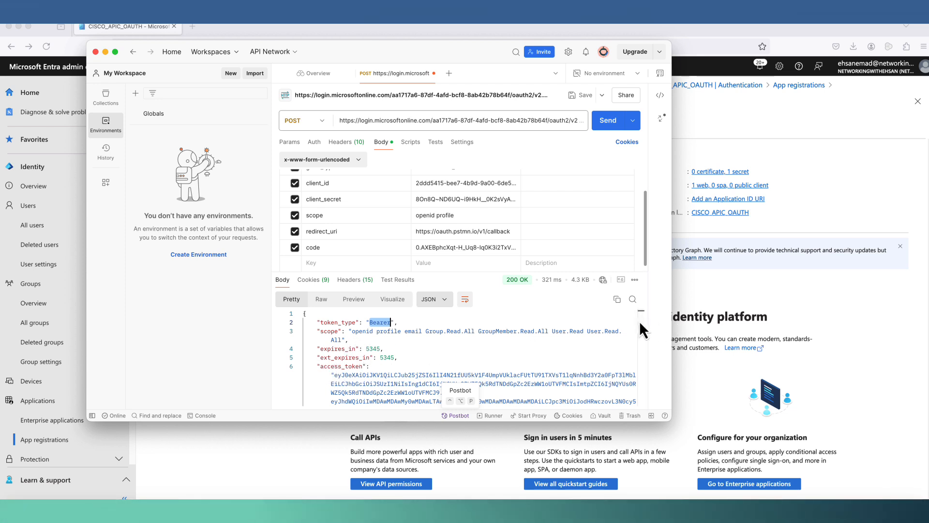
double_click(361, 367)
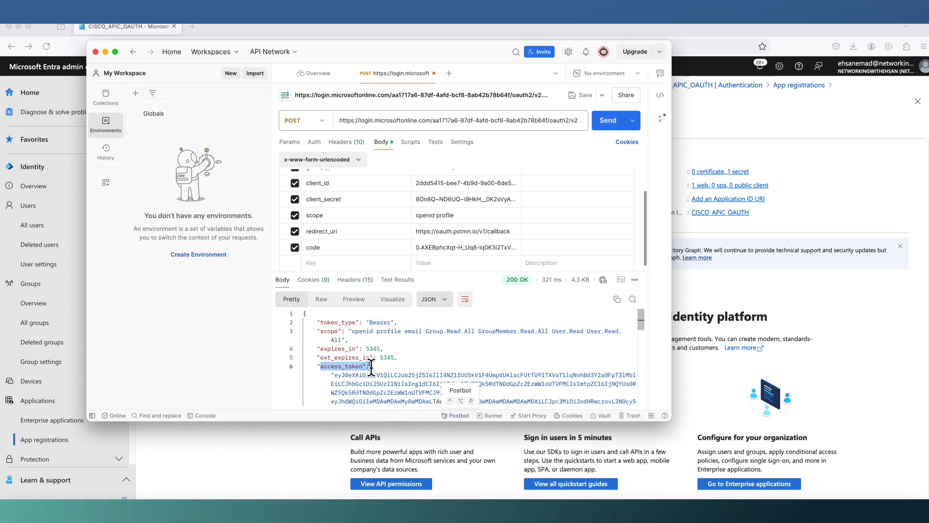
drag(641, 321, 646, 380)
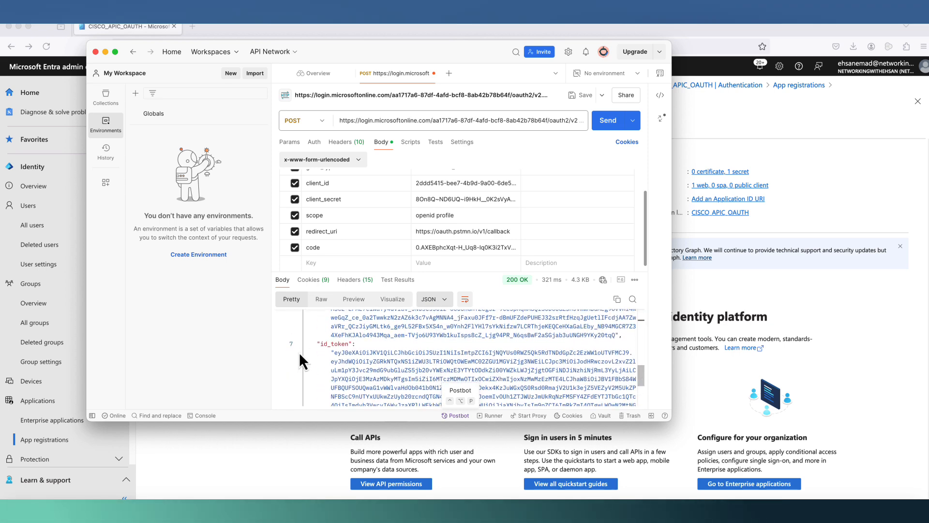
- Copy the id_token value from the JSON response
double_click(321, 344)
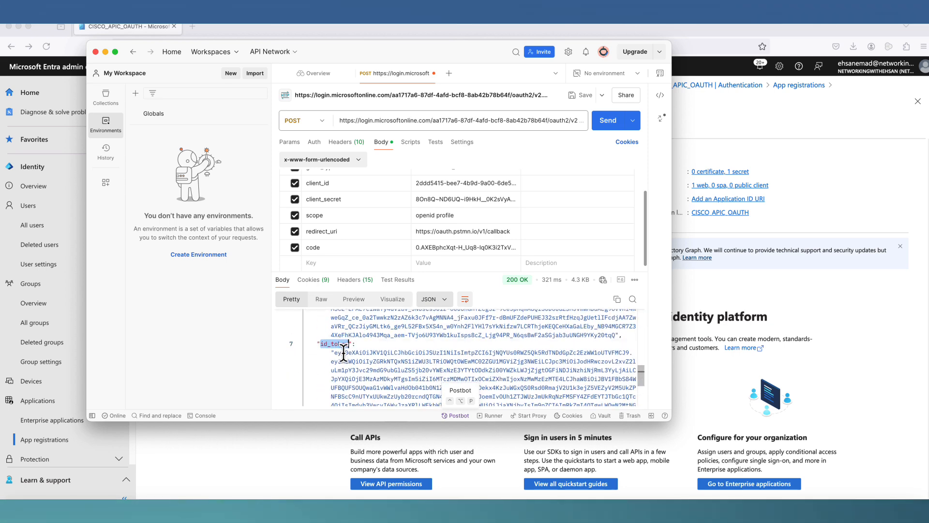
drag(334, 352, 612, 393)
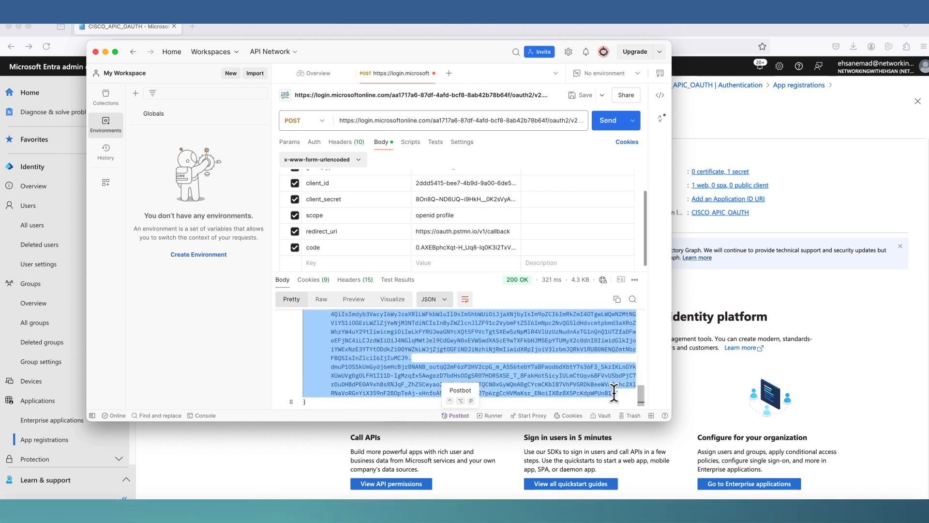
right_click(574, 377)
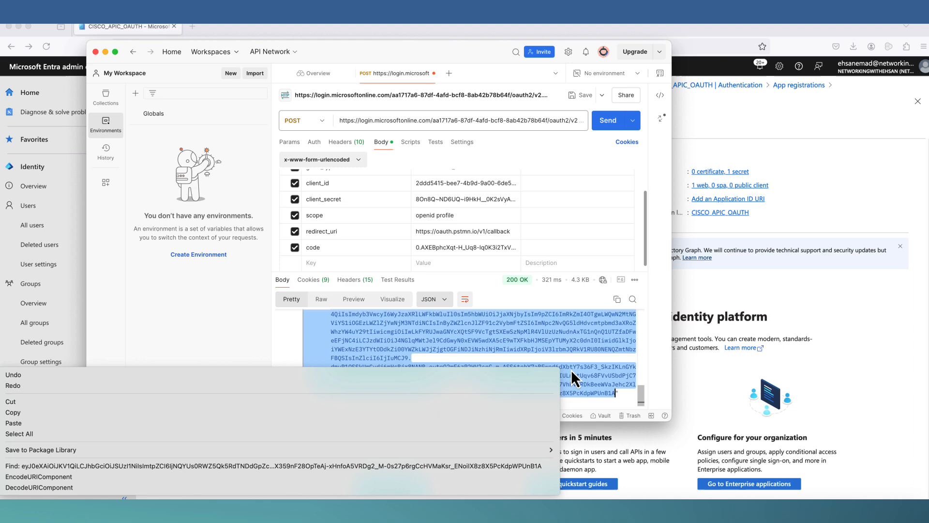
click(461, 409)
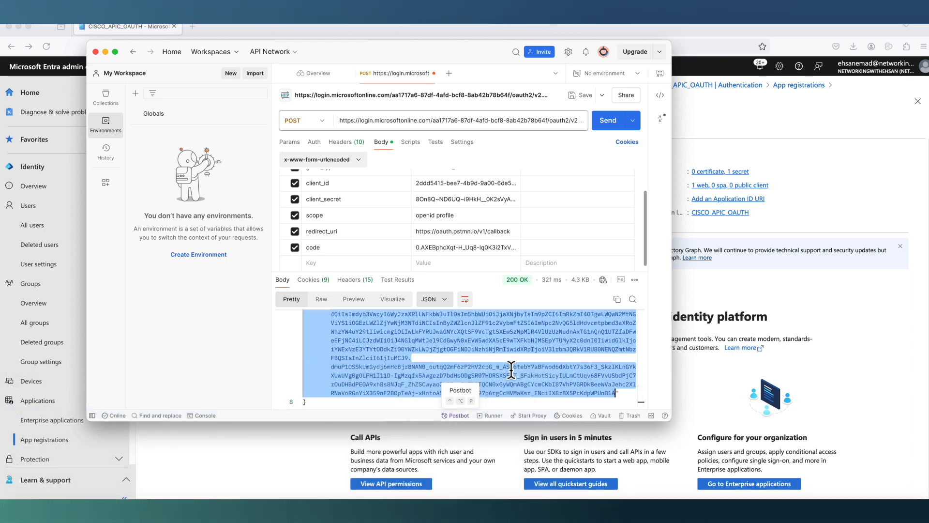
click(660, 28)
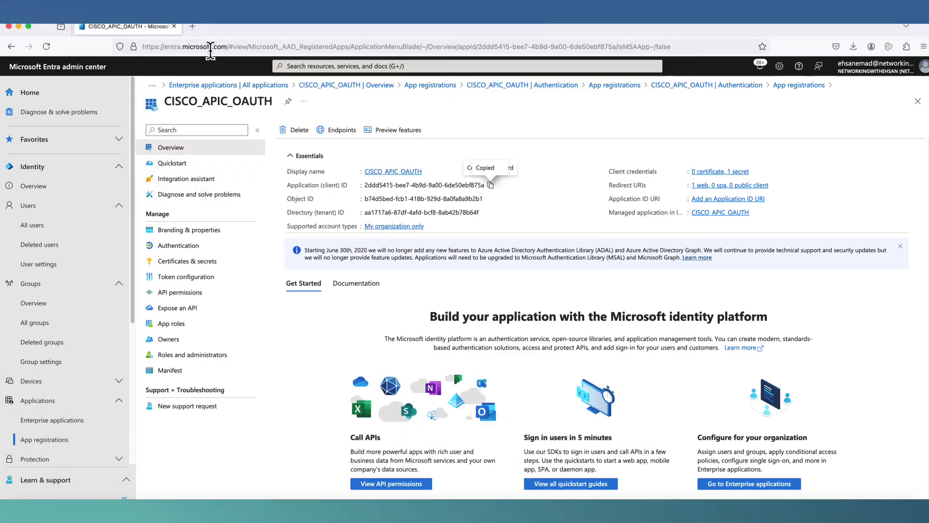
- Decode the id_token by pasting it into jwt.io's Encoded box
click(193, 26)
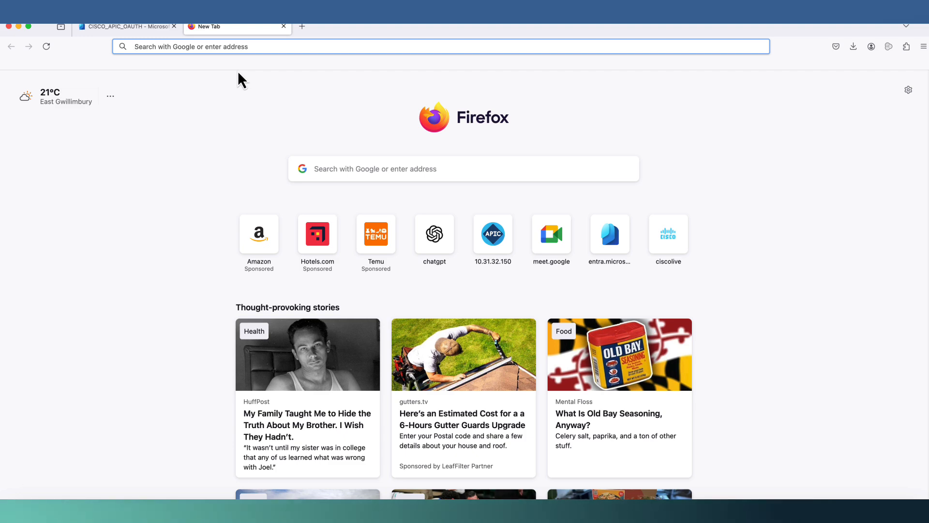
text(jwt.io)
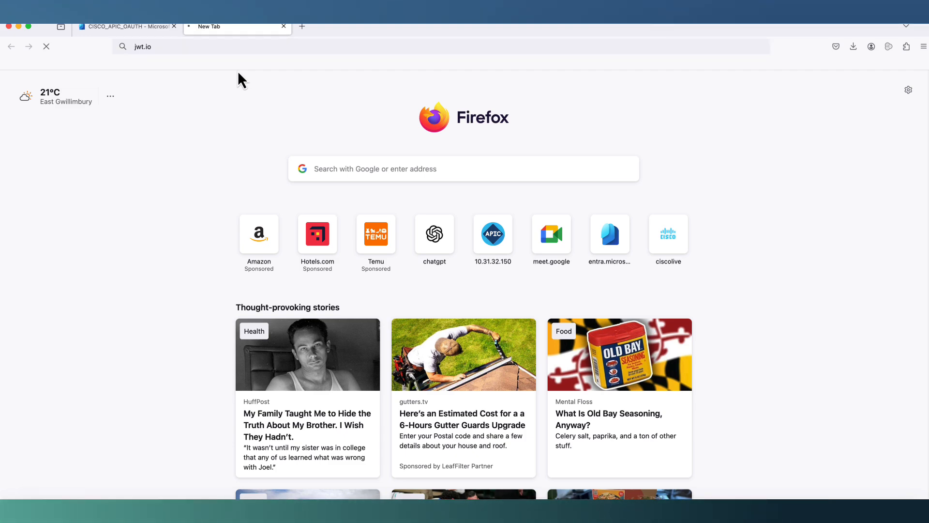
key(Return)
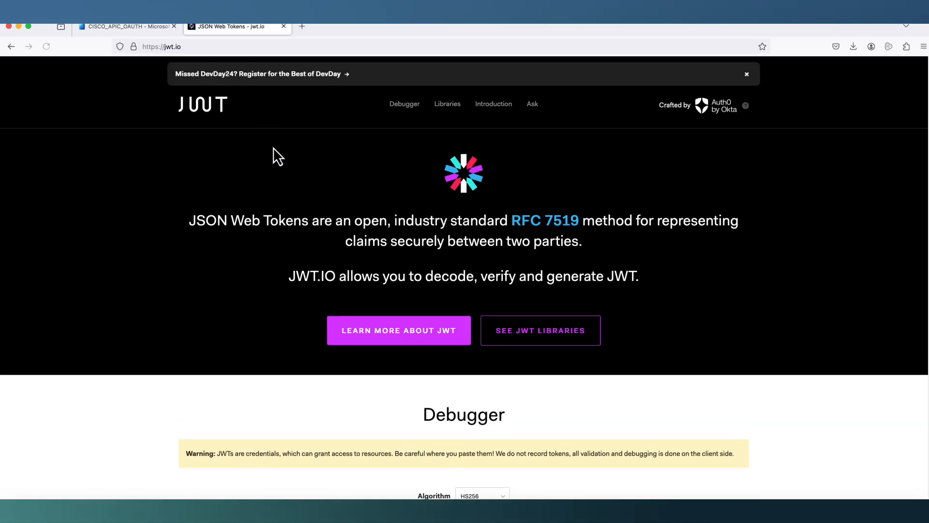
scroll(266, 247, down, 5)
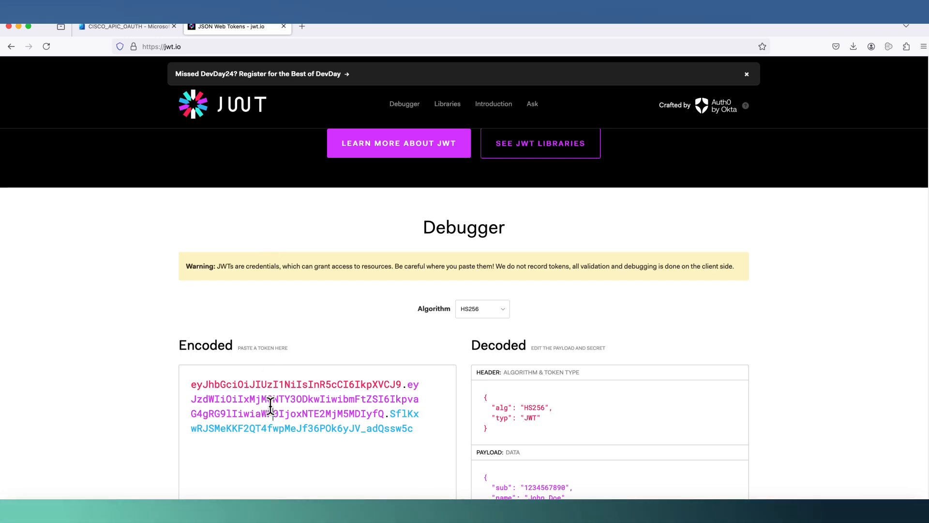
triple_click(270, 406)
key(super+v)
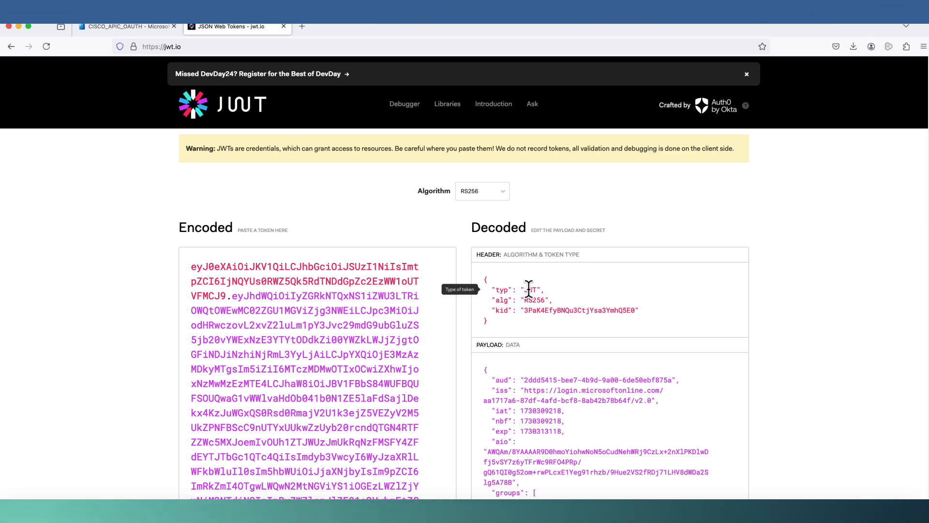
- Inspect the groups claim showing site-admin and copy the preferred_username claim name
scroll(556, 291, down, 5)
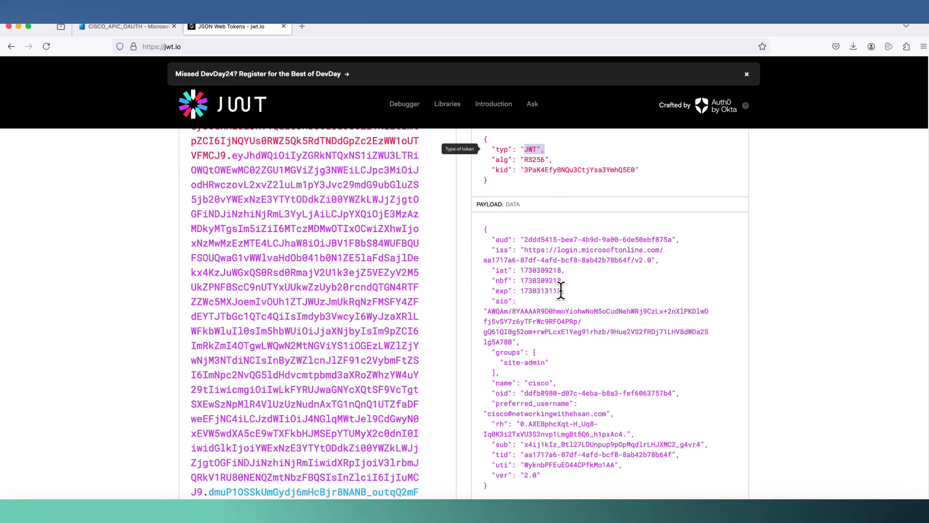
scroll(561, 290, down, 2)
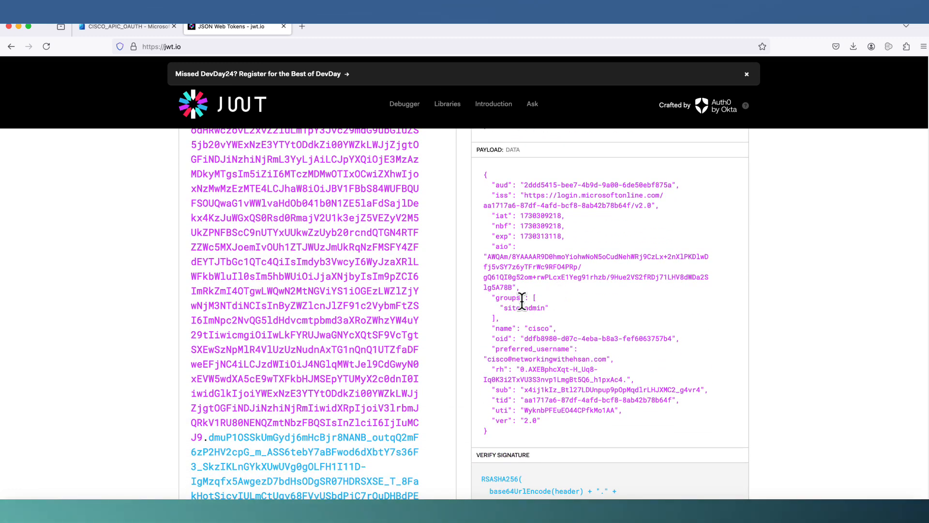
drag(504, 308, 545, 309)
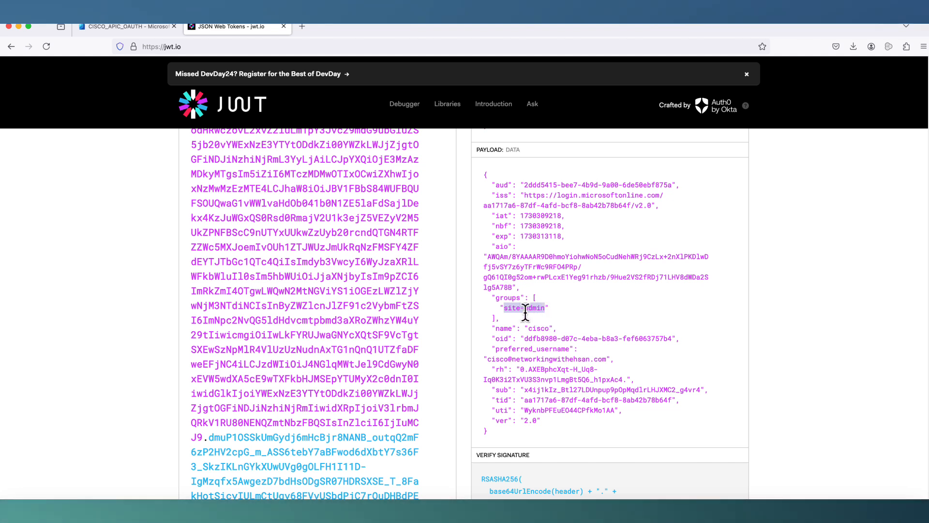
drag(492, 296, 561, 317)
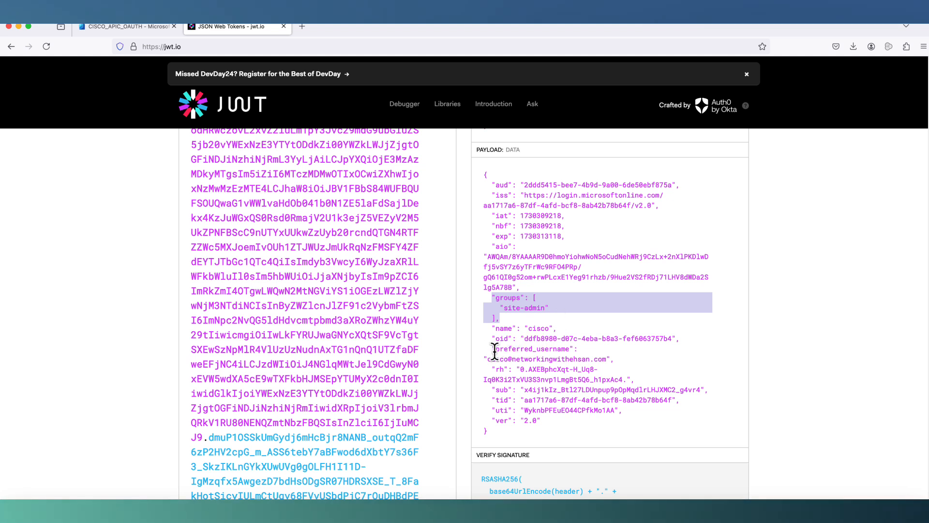
drag(494, 348, 567, 348)
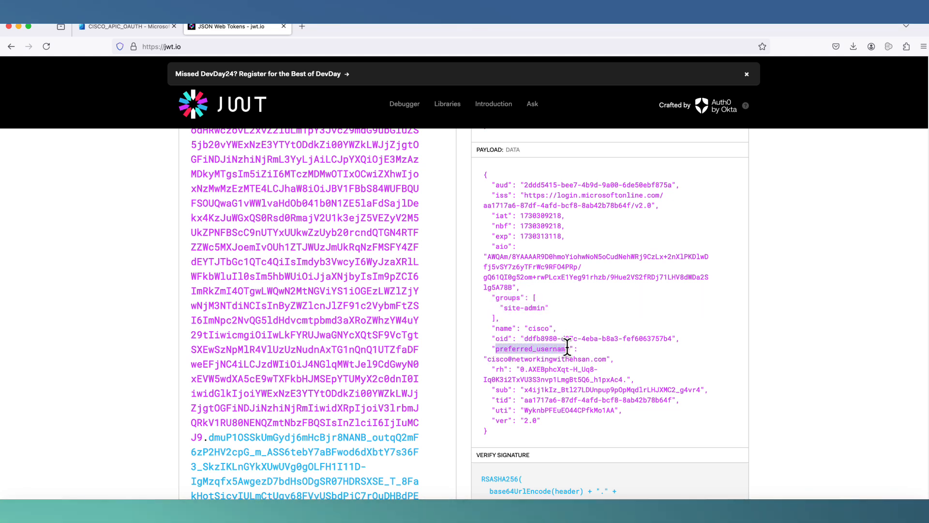
right_click(535, 353)
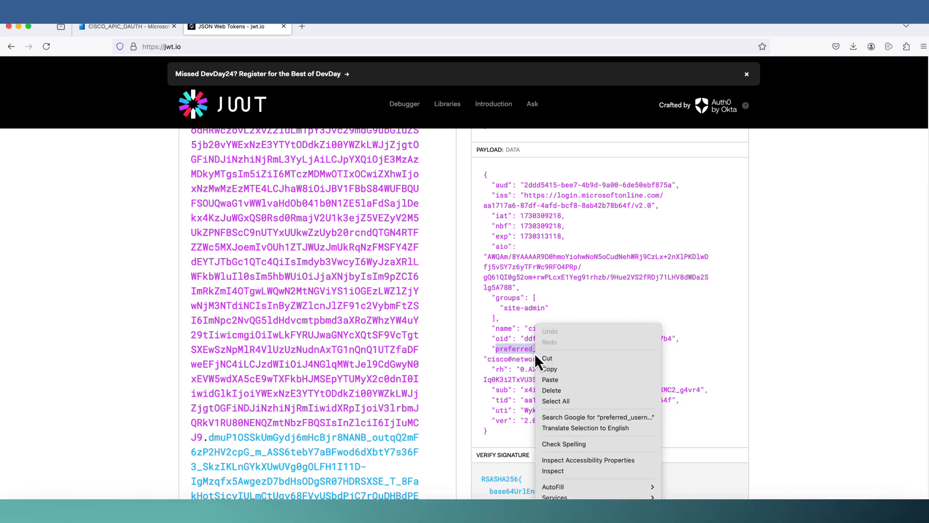
click(542, 370)
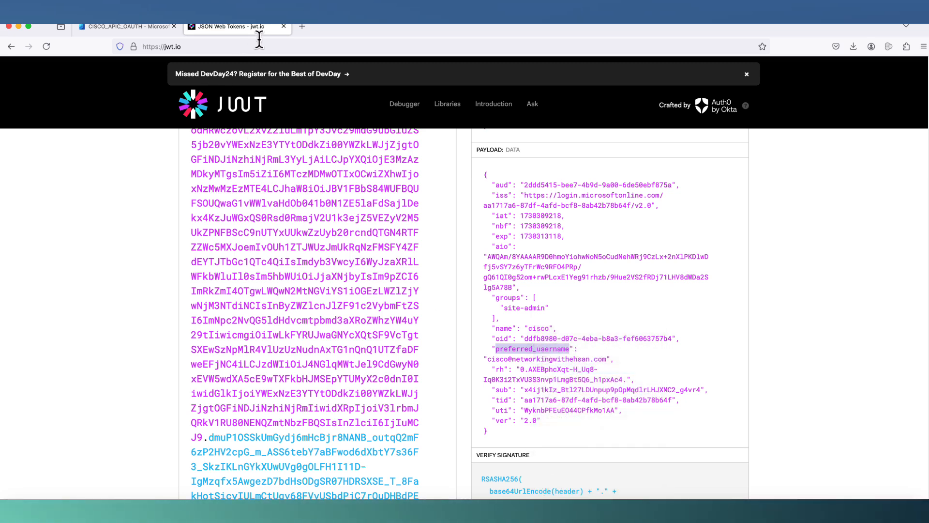
click(302, 28)
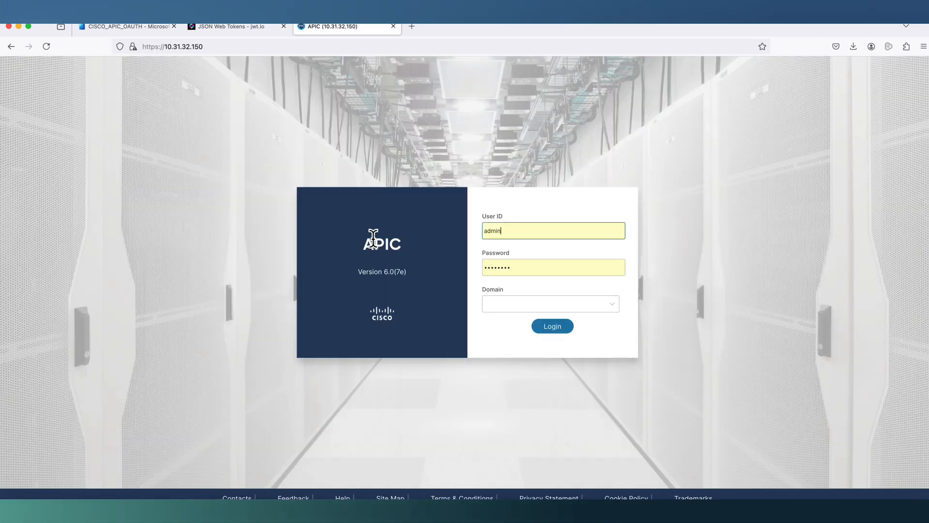
- Log in to APIC via the LOCAL domain and open Admin > AAA > Authentication Providers
click(499, 304)
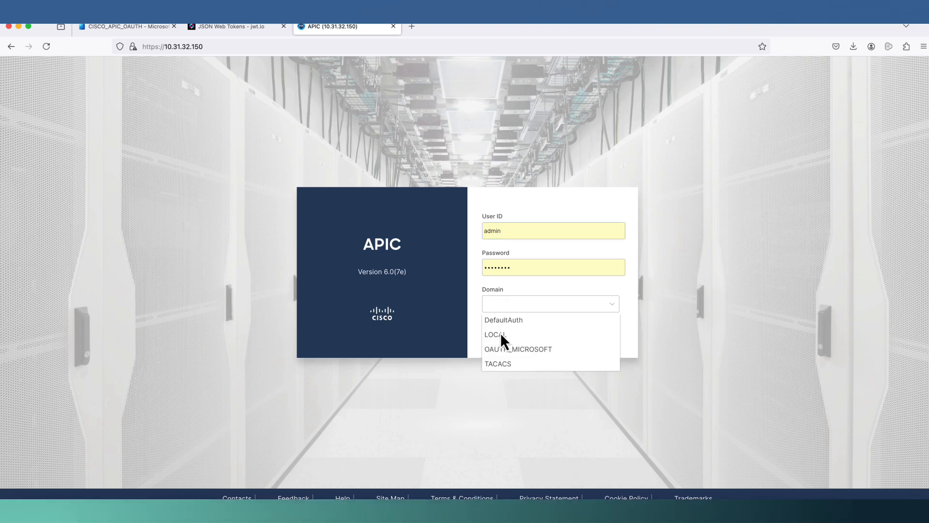
click(504, 336)
click(553, 330)
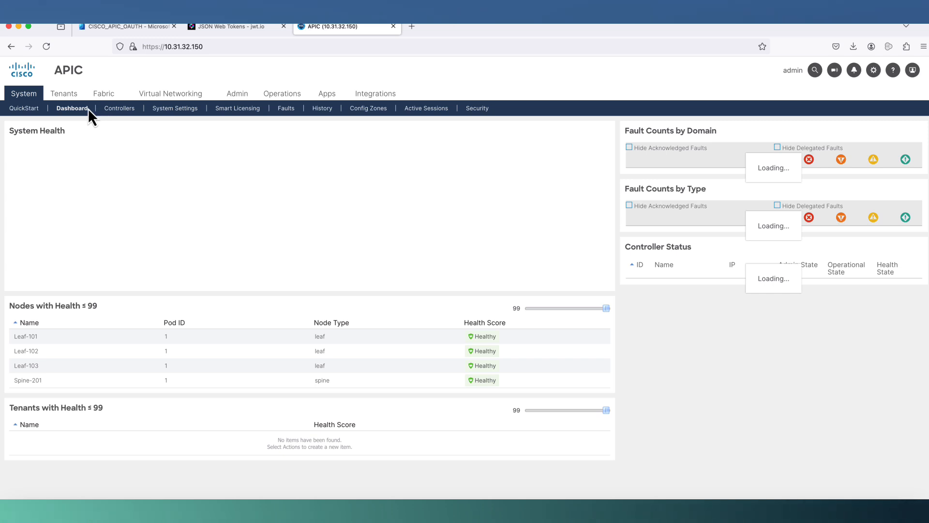
click(238, 94)
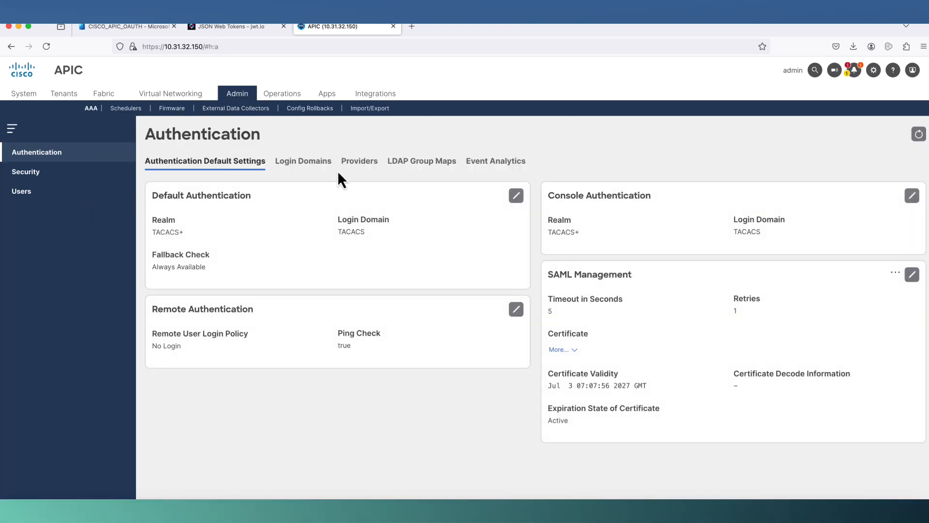
click(353, 165)
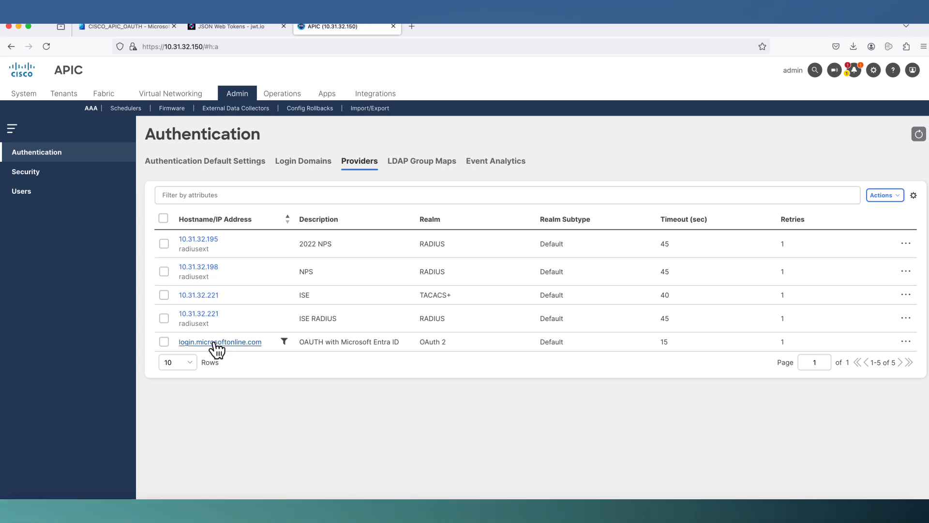
- Change the login.microsoftonline.com provider's Username Claim from sub to preferred_username and save
click(216, 342)
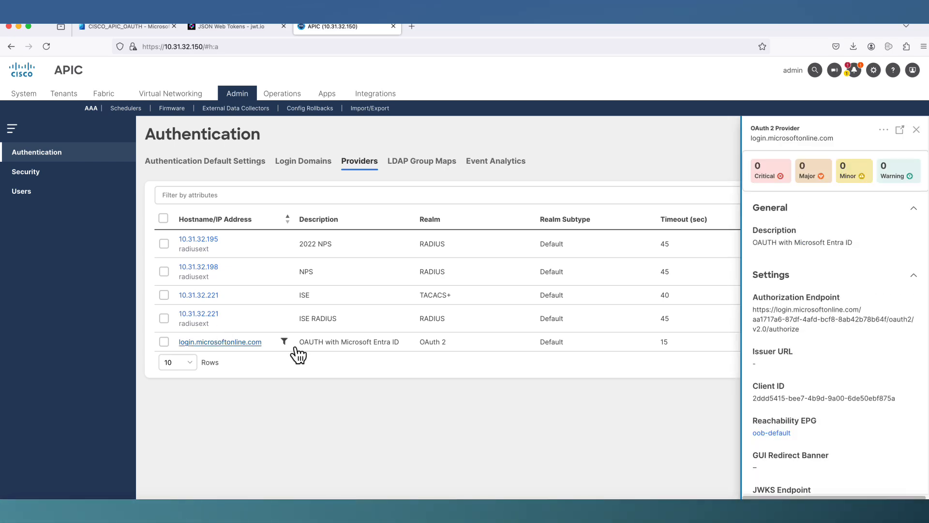
click(884, 129)
click(874, 168)
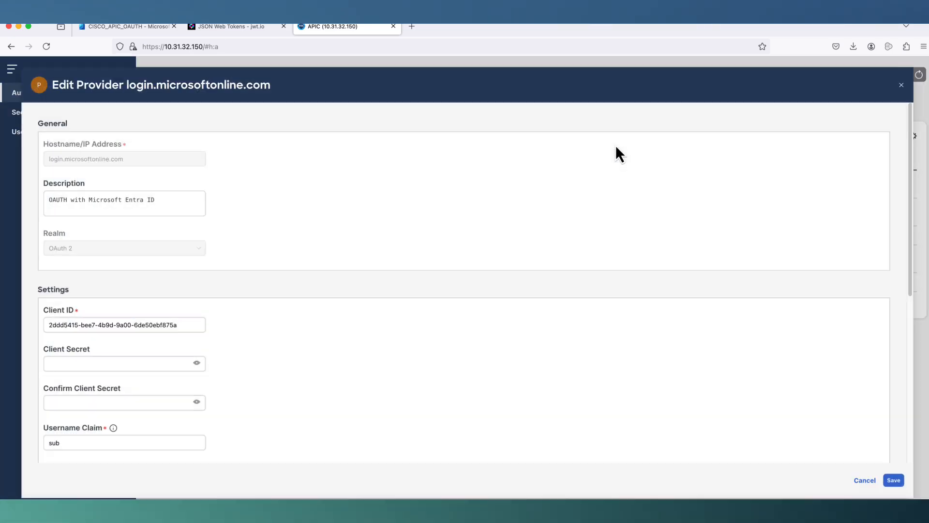
scroll(309, 268, down, 4)
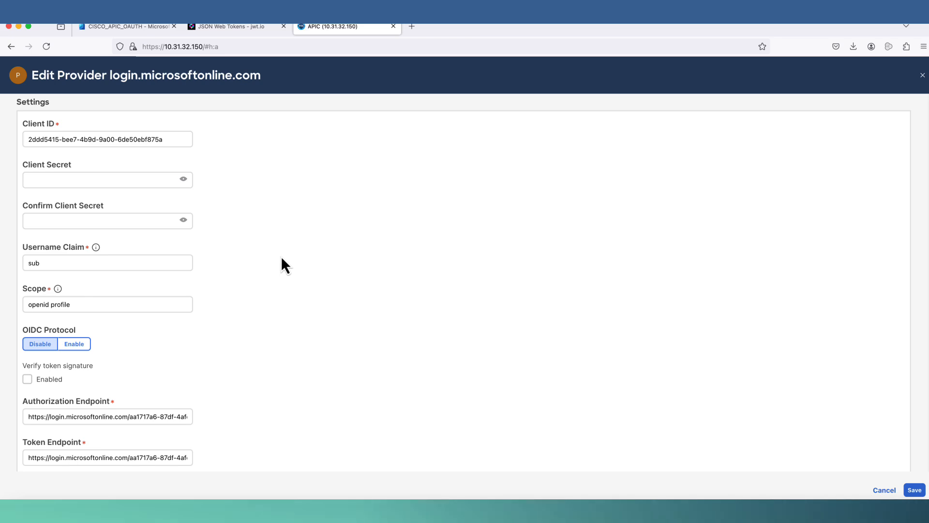
scroll(241, 286, down, 1)
click(49, 255)
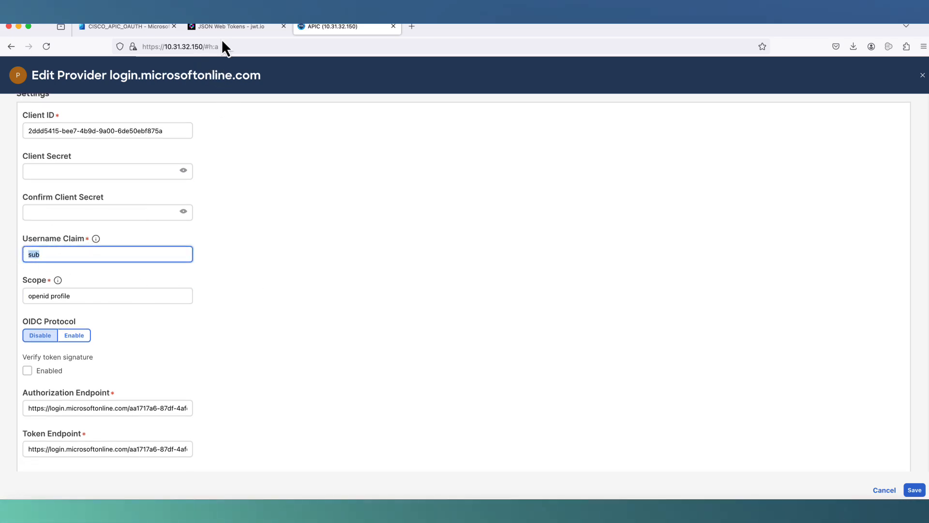
click(226, 27)
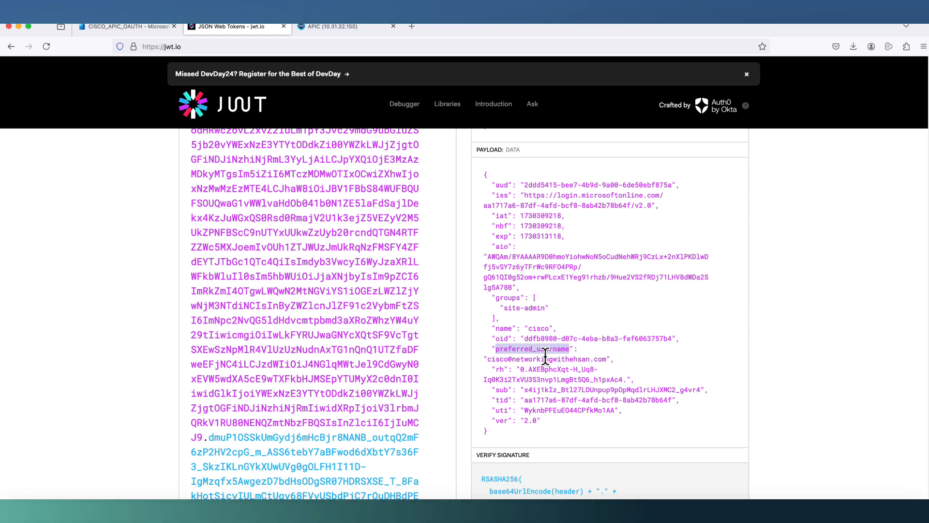
right_click(530, 349)
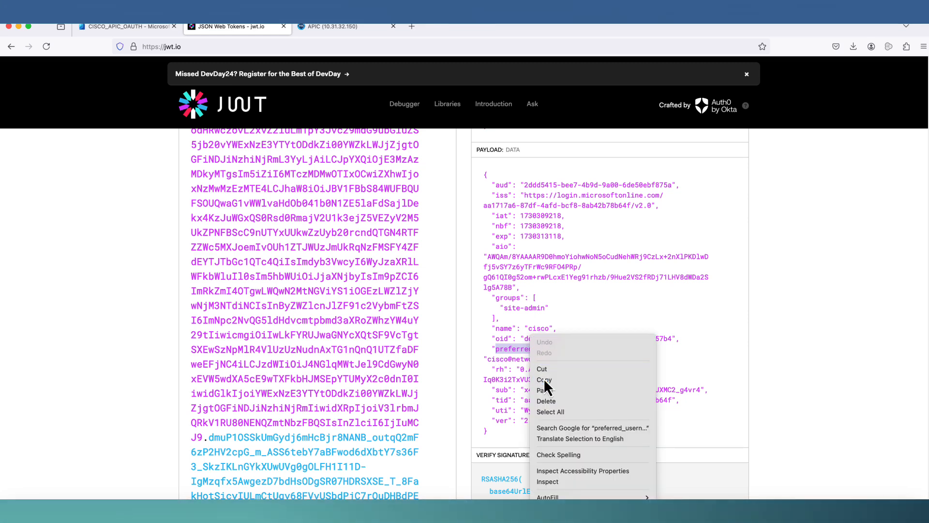
click(545, 380)
click(344, 28)
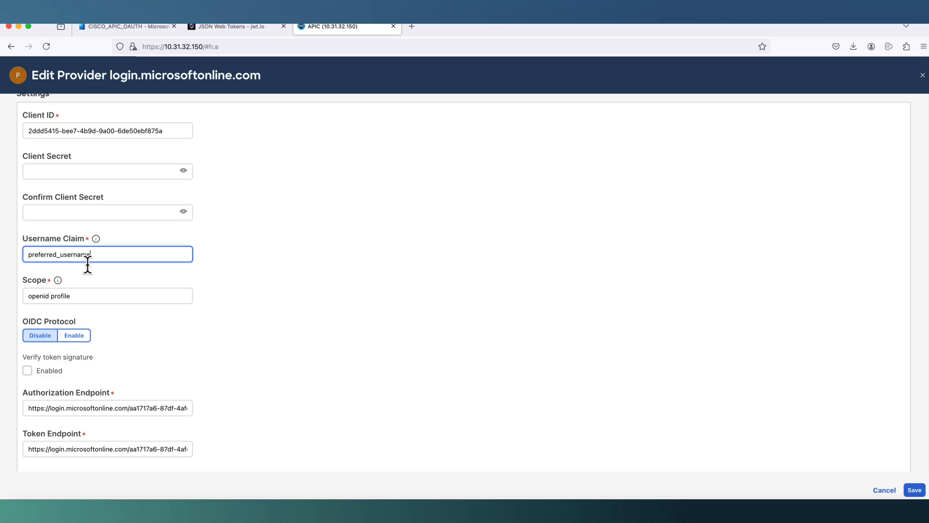
scroll(291, 382, down, 3)
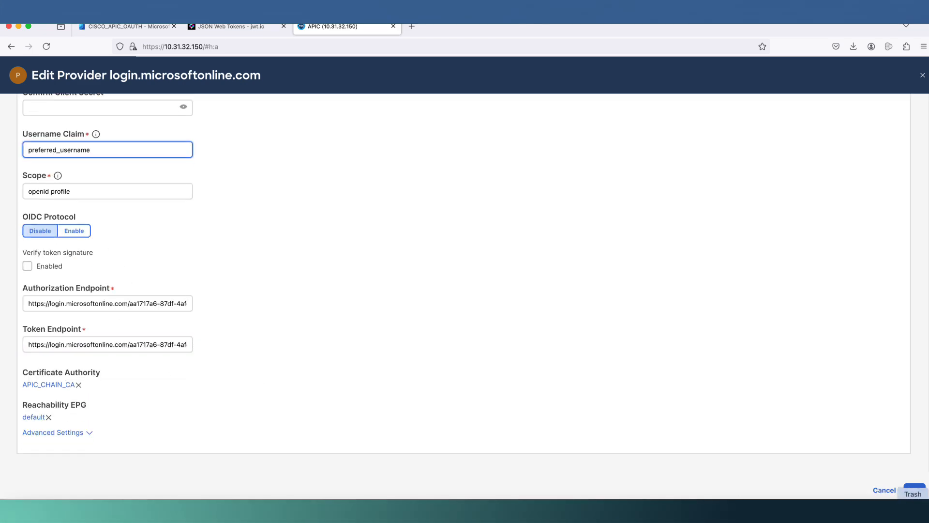
click(914, 490)
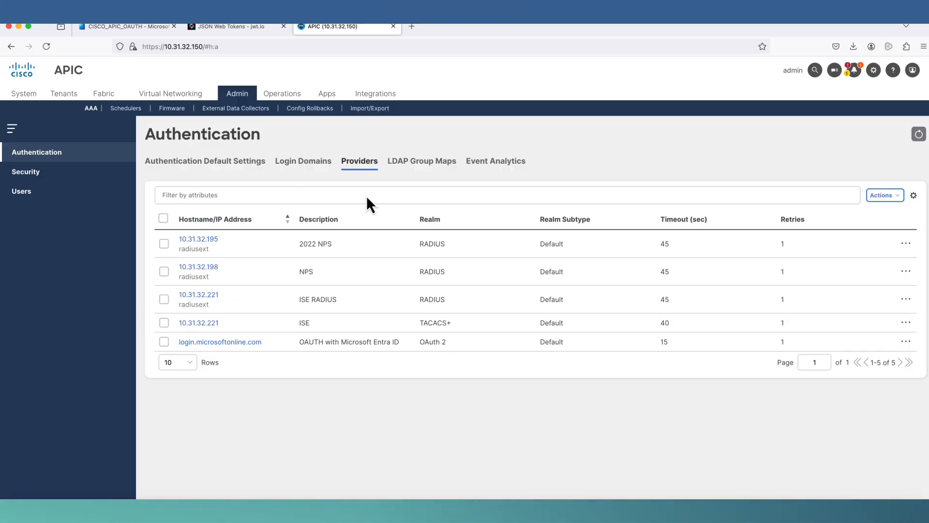
- Recheck the site-admin value in jwt.io's groups claim, then return to CISCO_APIC_OAUTH in Entra
click(245, 29)
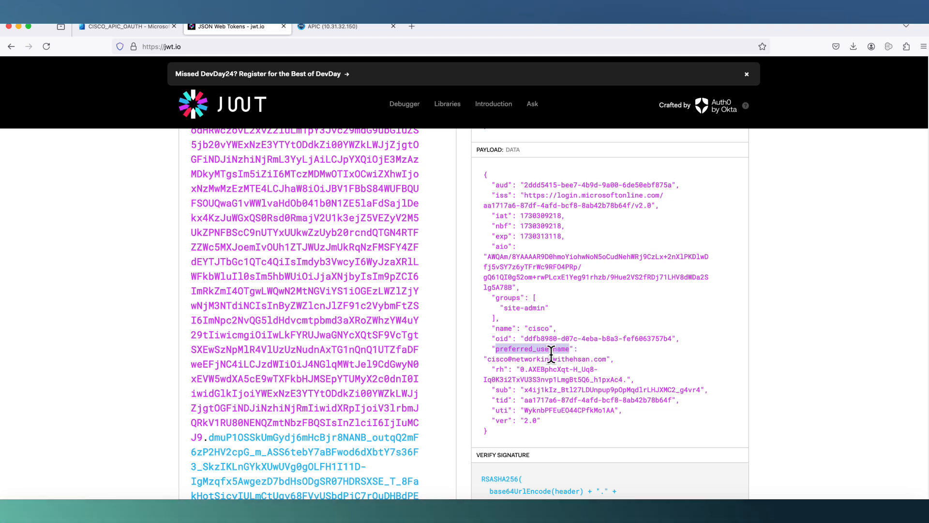
drag(504, 308, 513, 308)
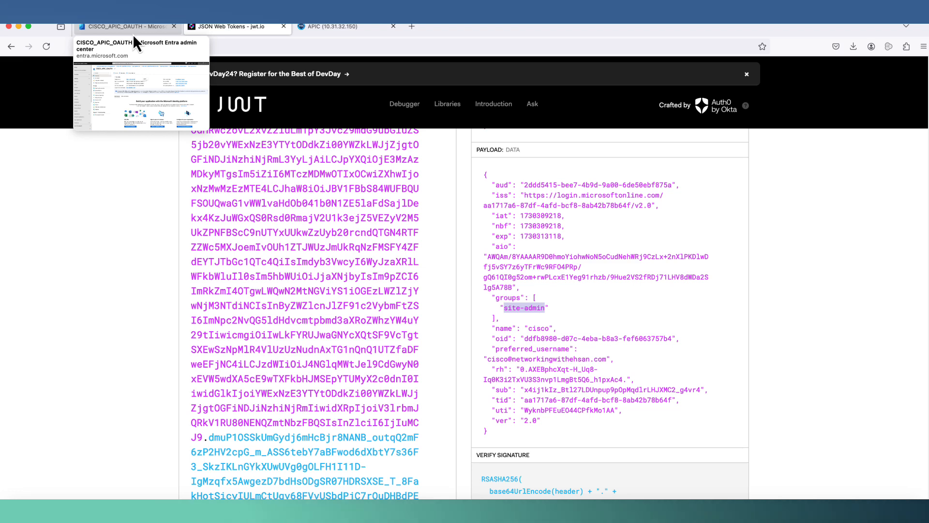
click(133, 37)
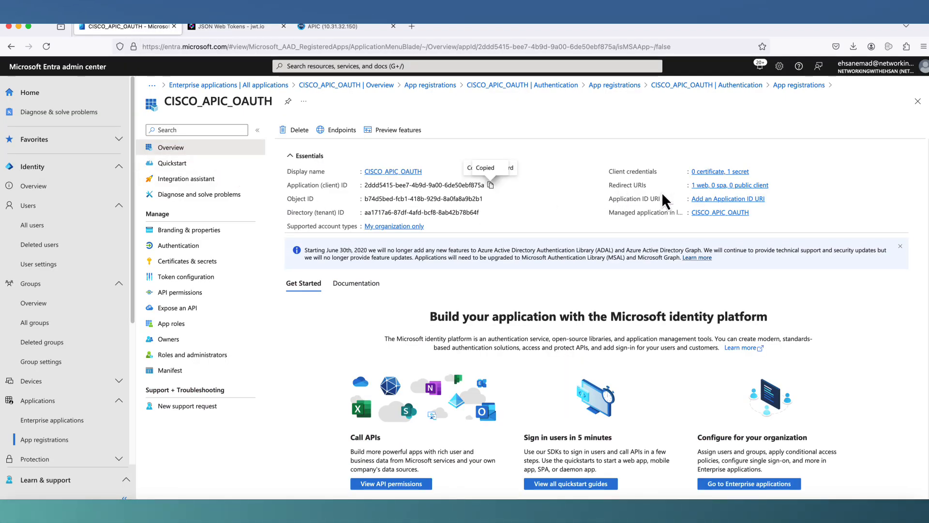
- Remove the oauth.pstmn.io redirect URI and add one with the pasted APIC aaaLoginSSO address
click(755, 186)
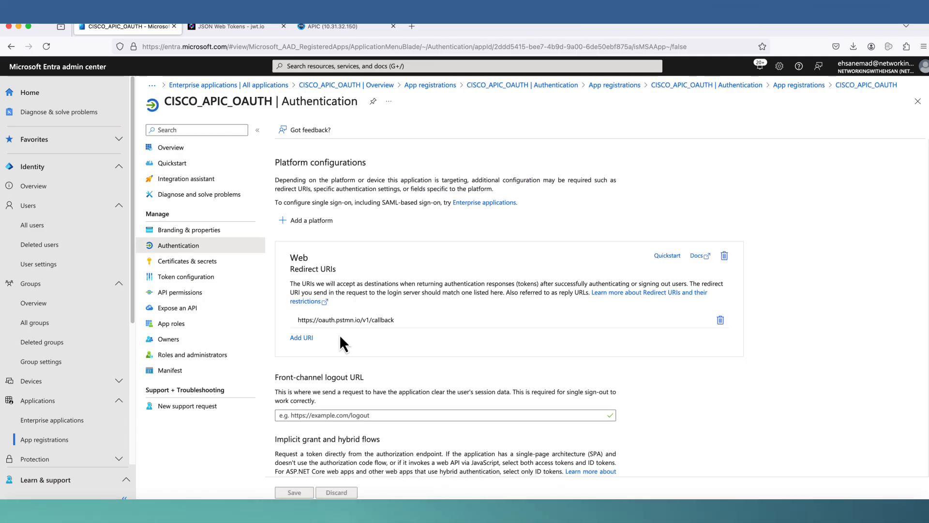
click(721, 321)
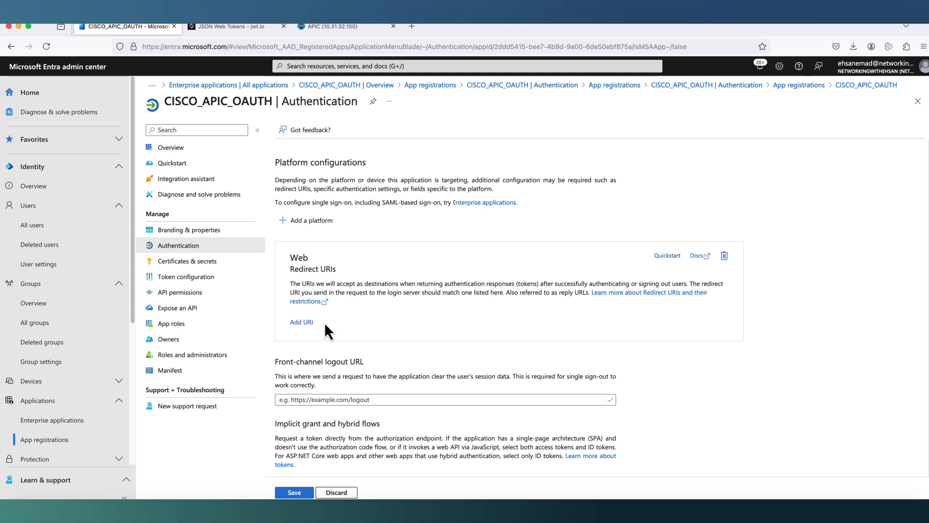
click(305, 322)
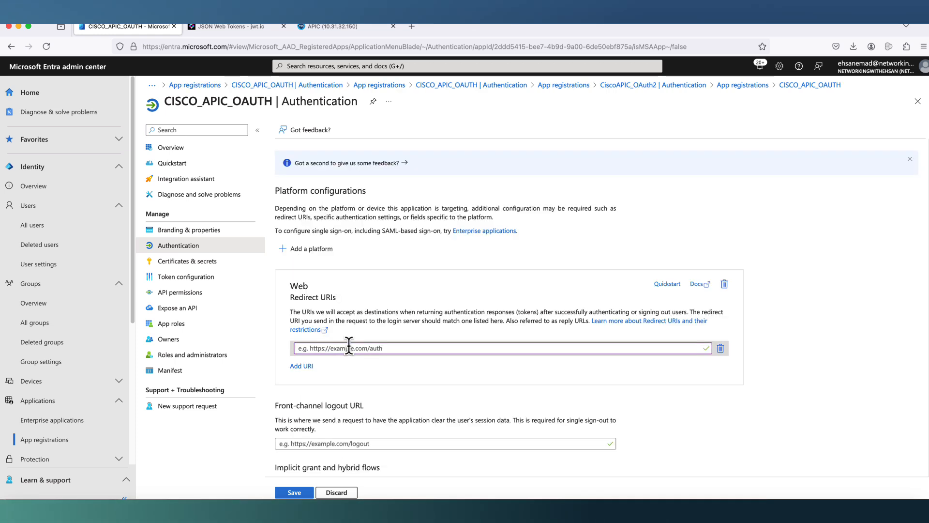
key(super+v)
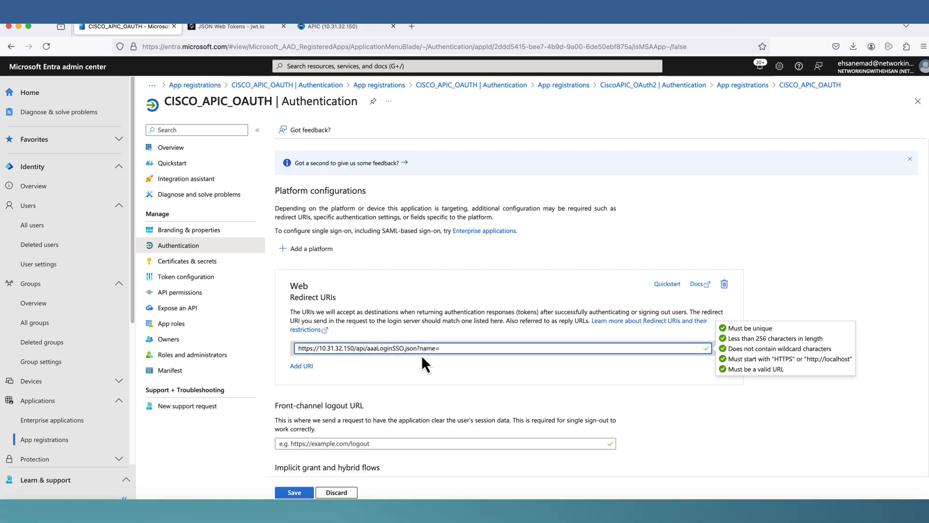
- Append OAUTH_MICROSOFT, copied from APIC, as the name parameter and save the redirect URI
click(317, 28)
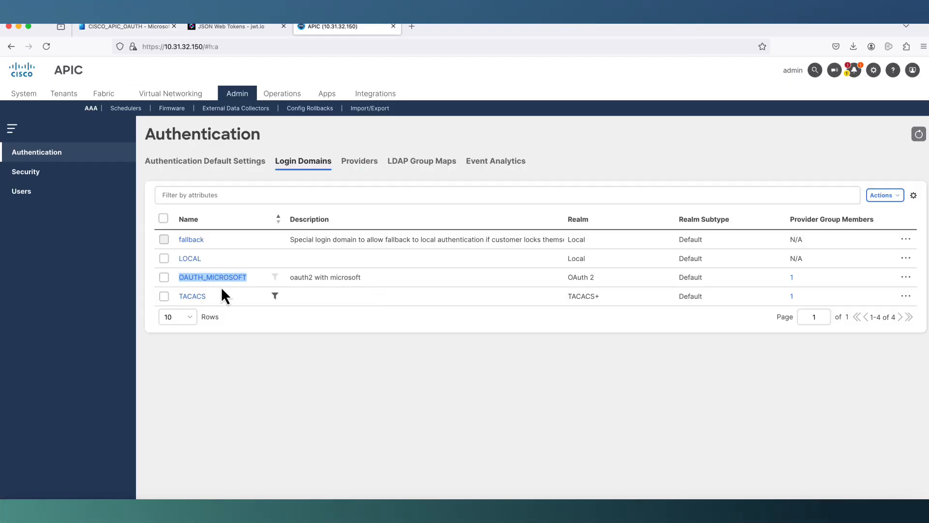
right_click(217, 277)
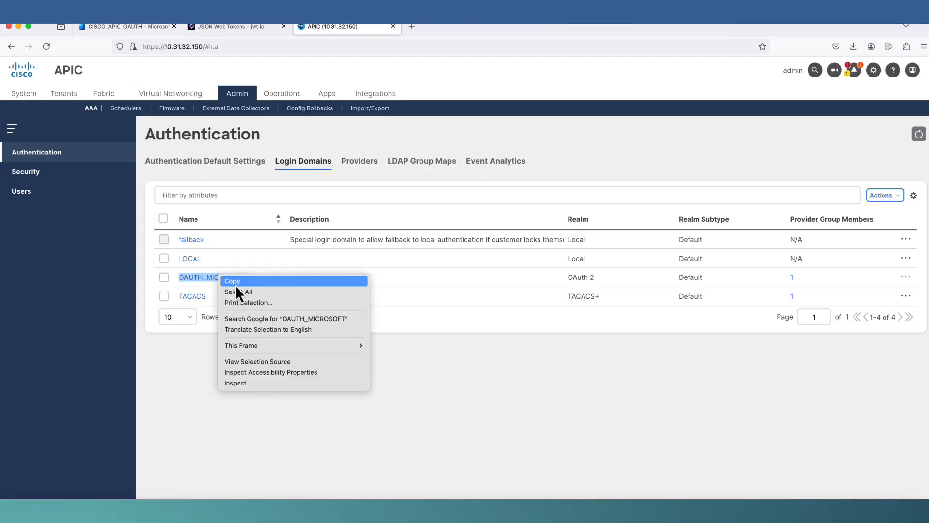
click(235, 283)
click(127, 26)
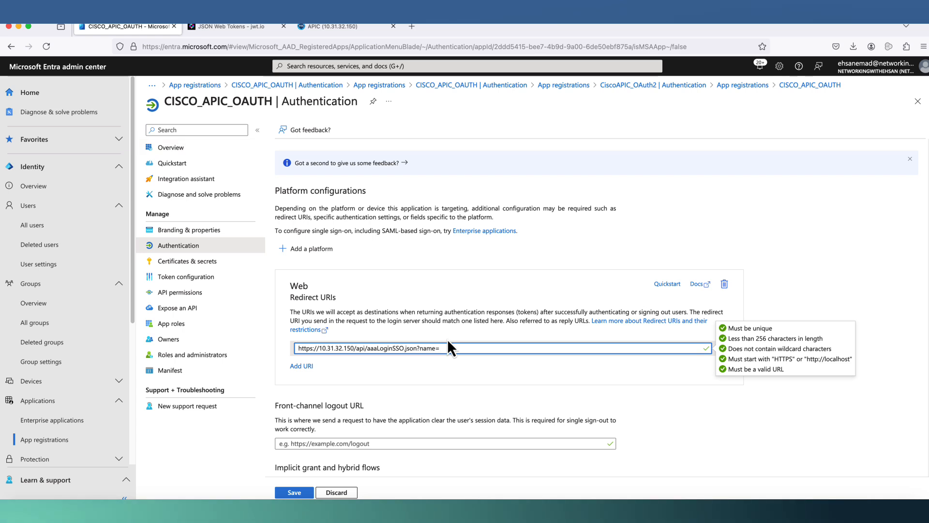
key(super+v)
click(483, 384)
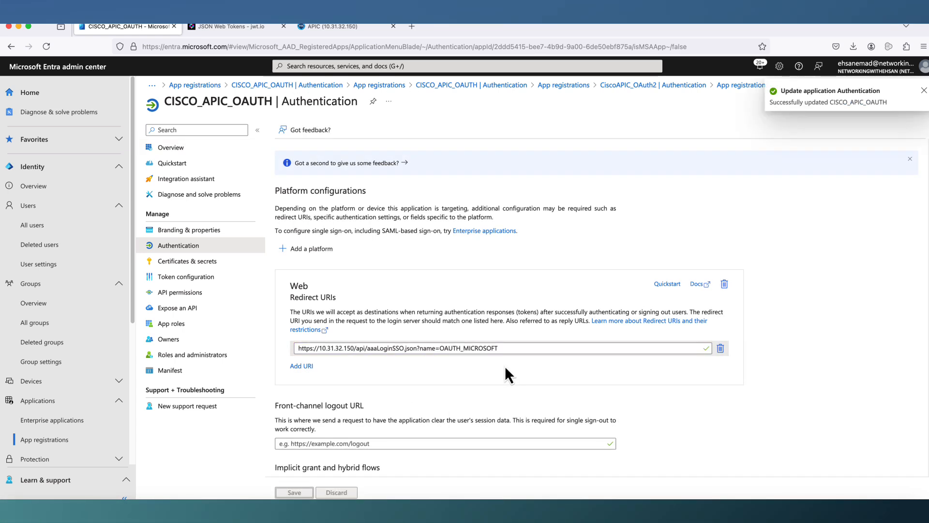
- Log out of APIC and sign back in via OAUTH_MICROSOFT with the test Entra account
click(318, 27)
click(909, 75)
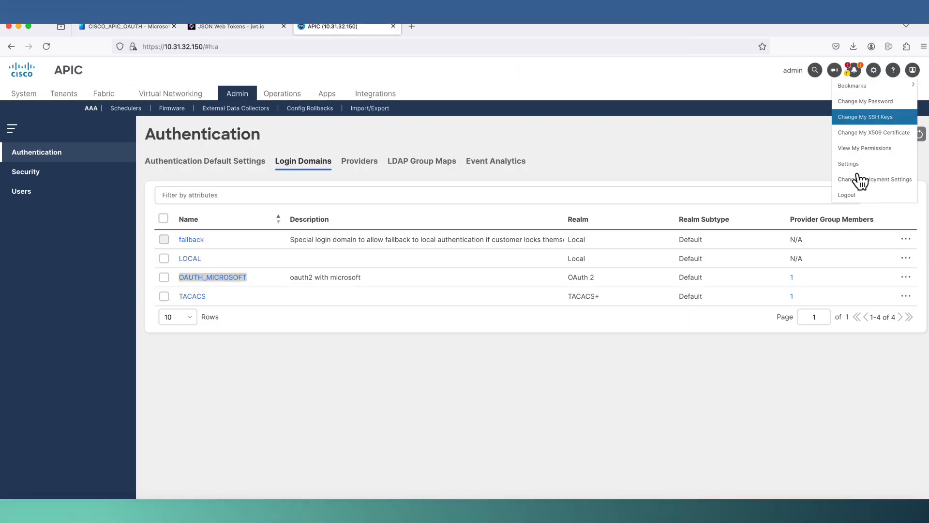
click(854, 196)
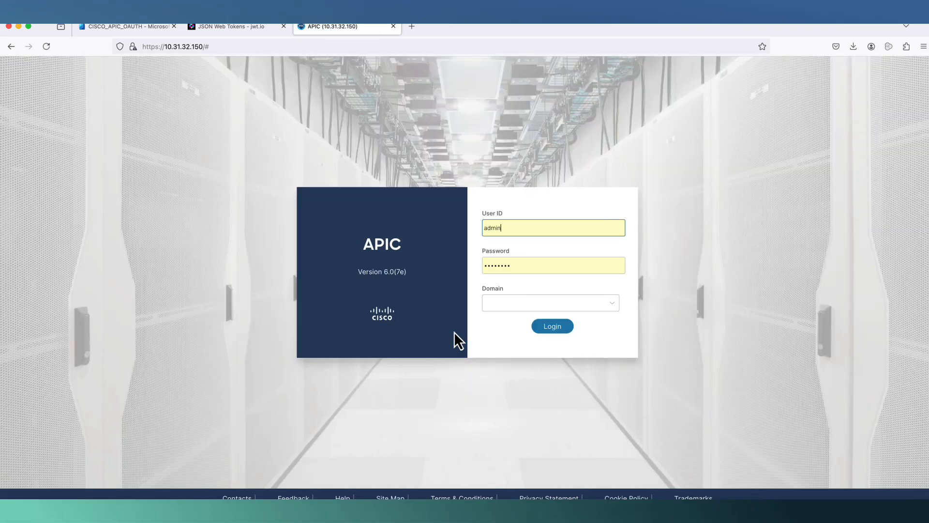
click(518, 303)
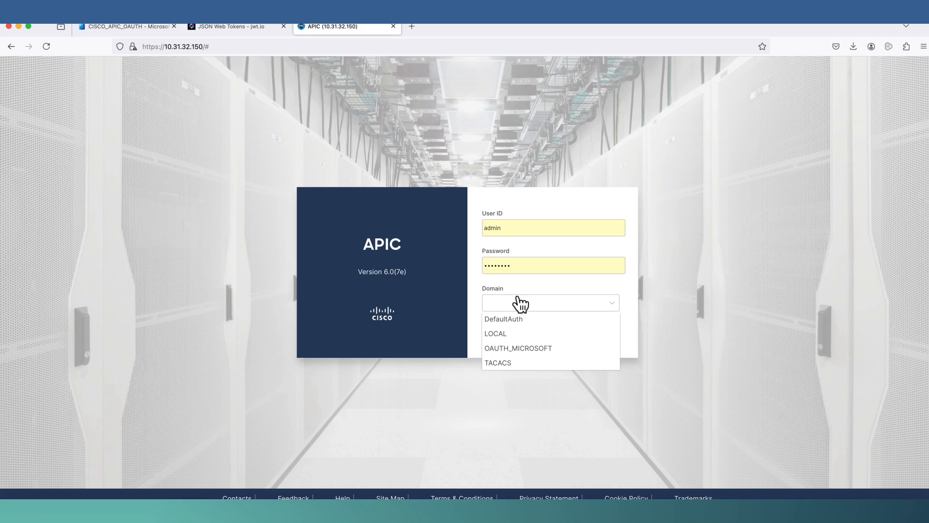
click(509, 349)
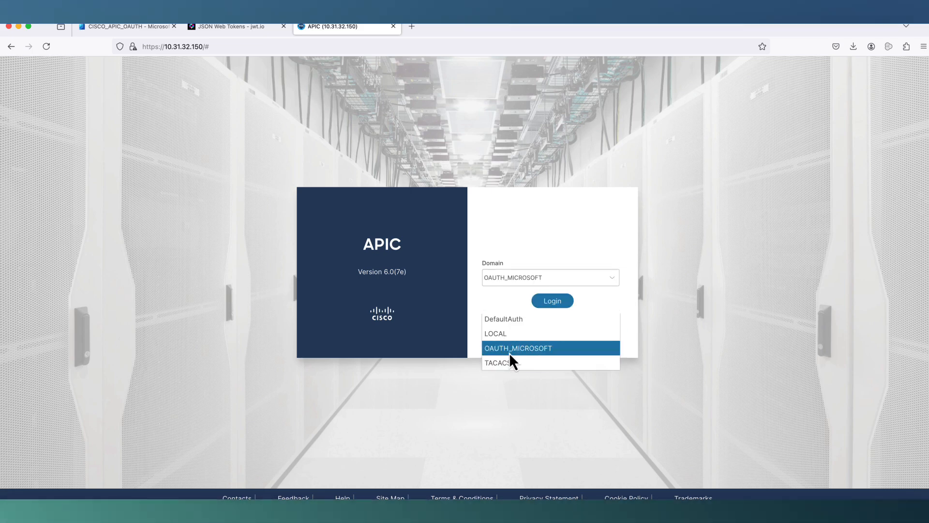
click(549, 307)
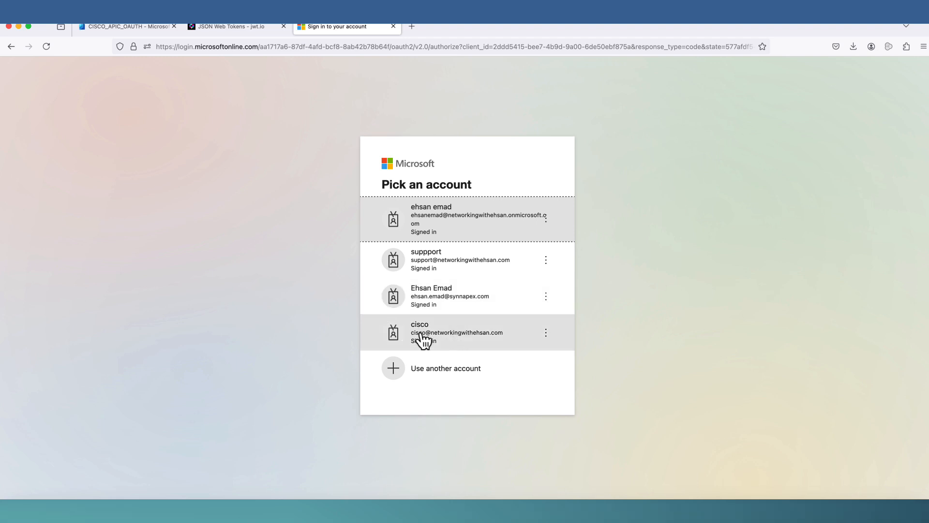
click(449, 340)
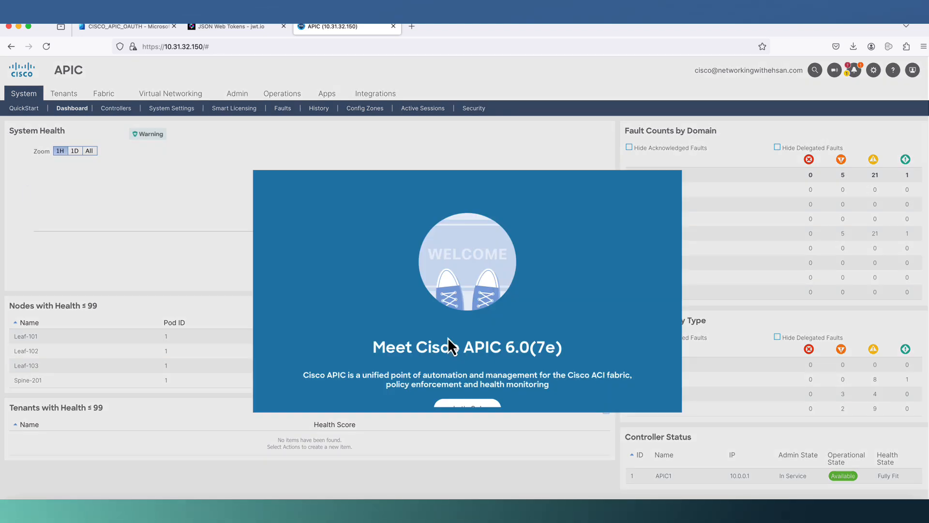
- Dismiss the welcome and What's New dialogs, then highlight the signed-in username
click(472, 408)
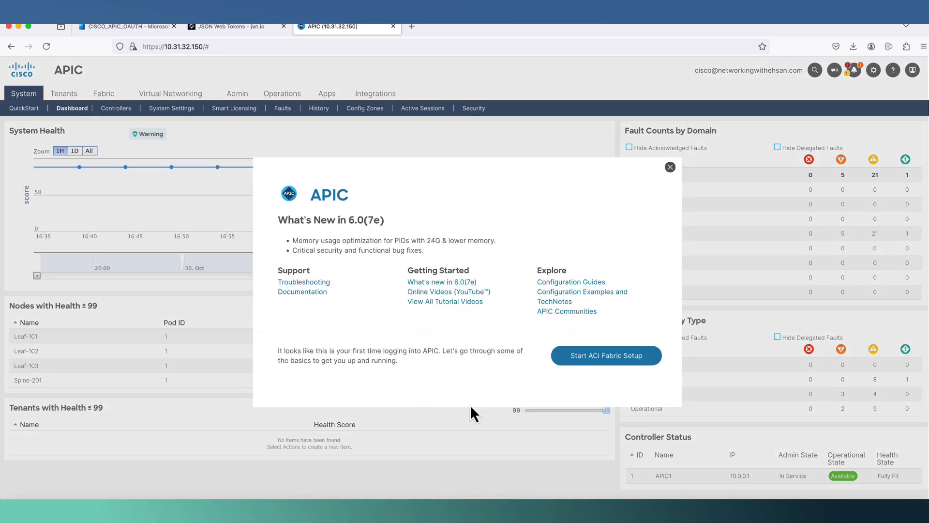
click(670, 168)
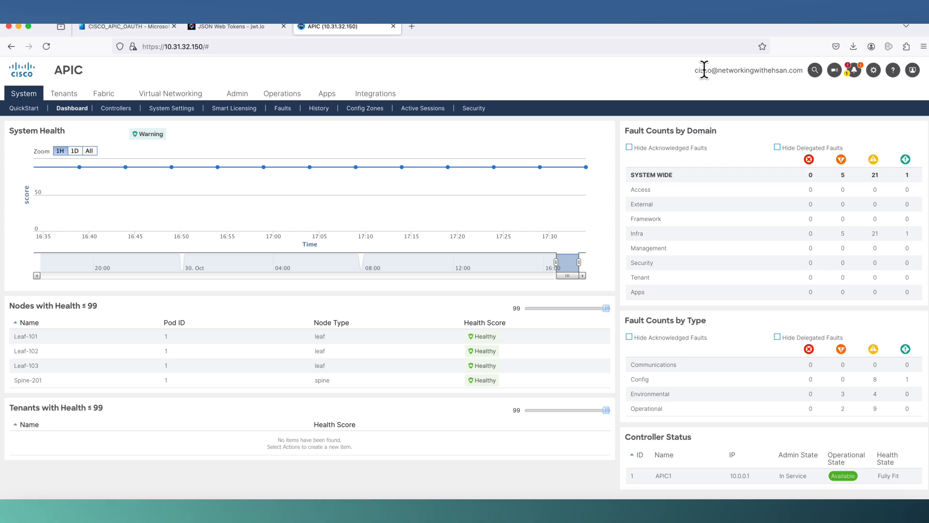
drag(696, 70, 793, 68)
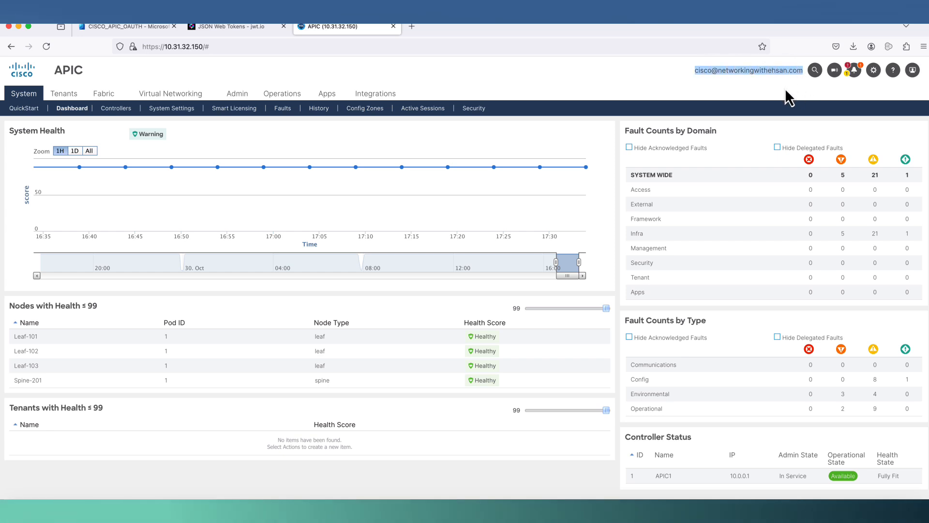
- Open the OAUTH_MICROSOFT remote user's details under Admin > AAA > Users > Remote
click(240, 96)
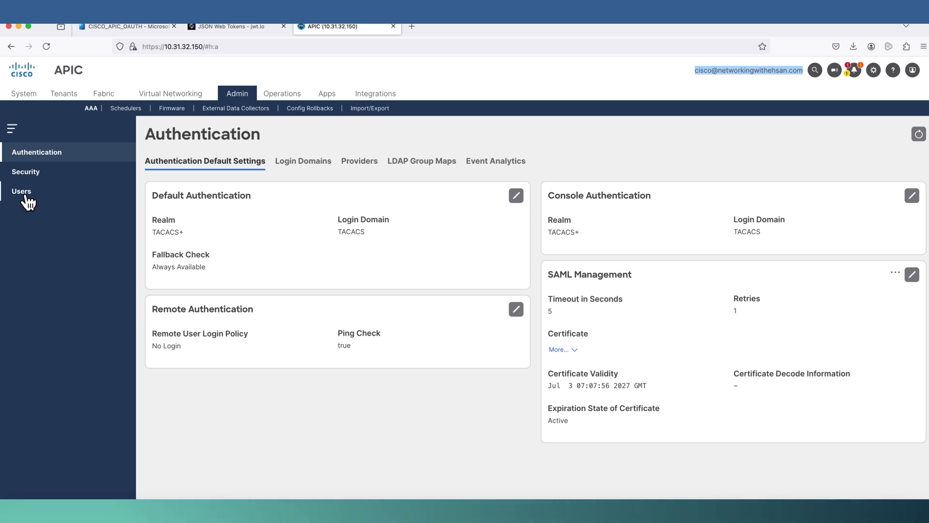
click(25, 193)
click(186, 165)
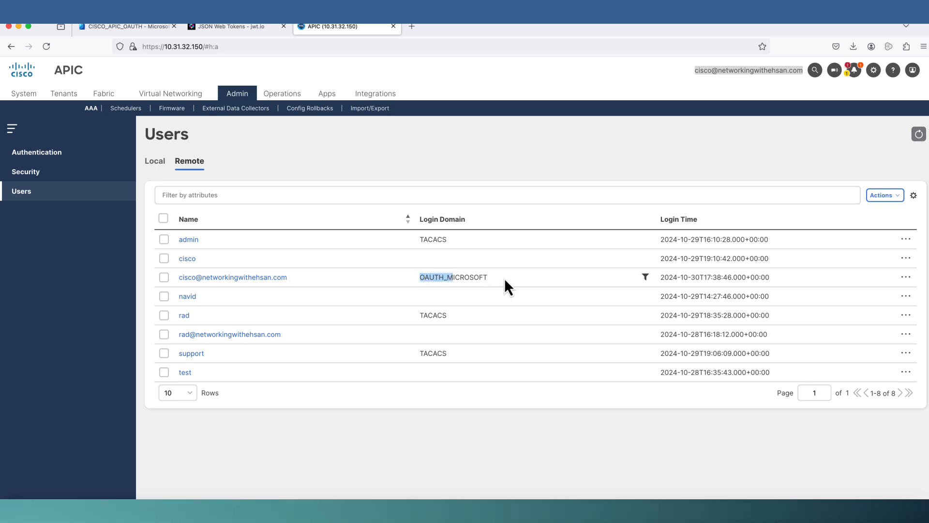
click(269, 278)
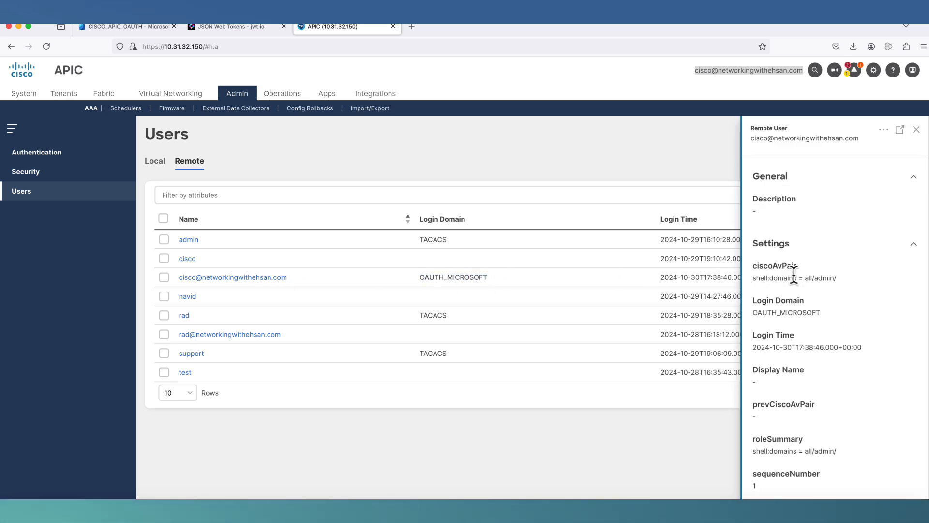
- Highlight the ciscoAvPair all/admin/, roleSummary and Security Domains values showing admin write access
drag(805, 279, 837, 278)
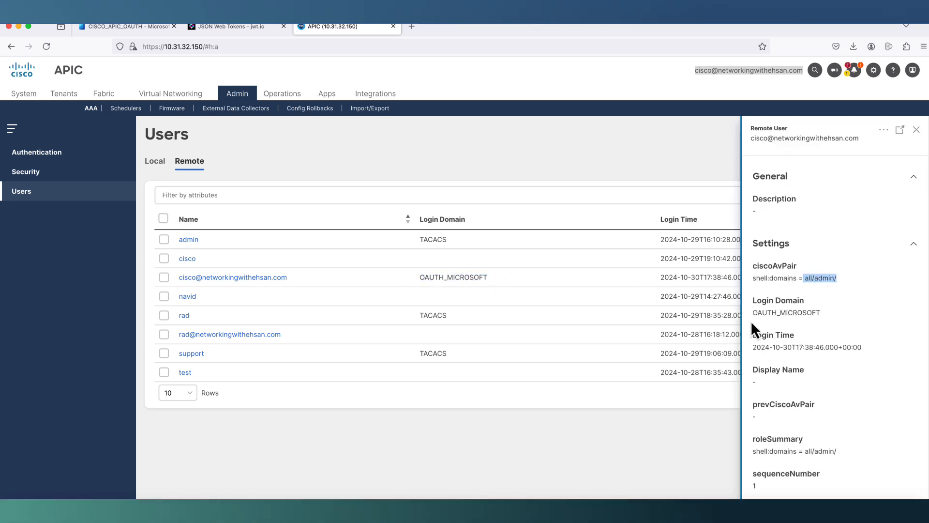
drag(758, 313, 825, 313)
scroll(818, 341, down, 3)
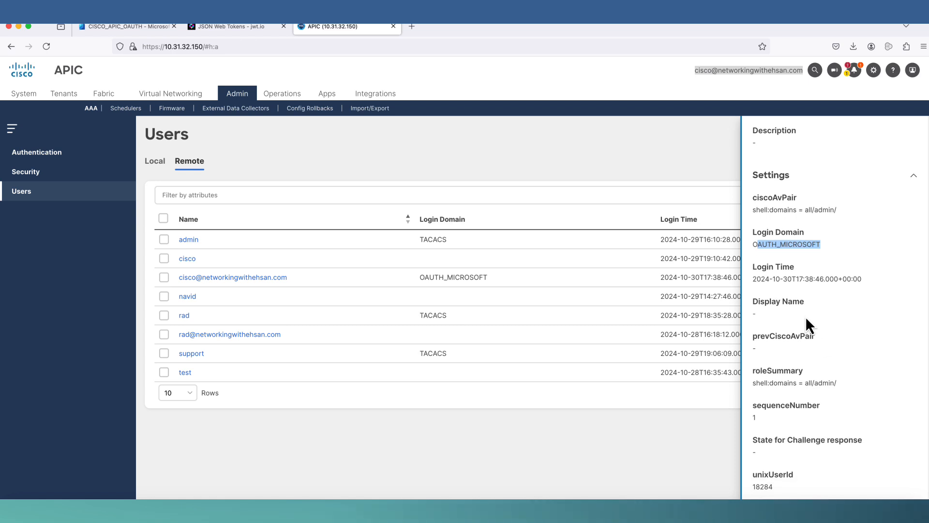
scroll(806, 318, down, 2)
drag(838, 340, 750, 342)
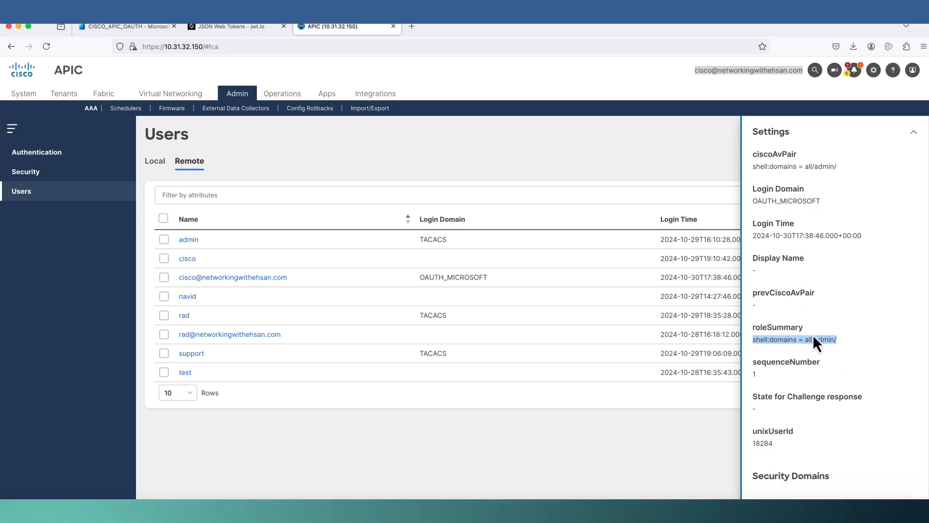
scroll(813, 341, down, 5)
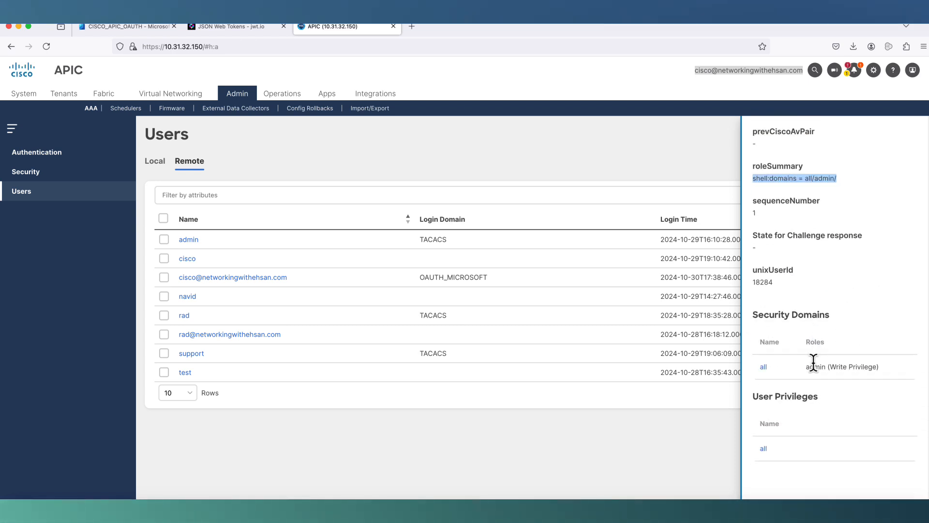
drag(806, 367, 882, 368)
scroll(865, 283, up, 1)
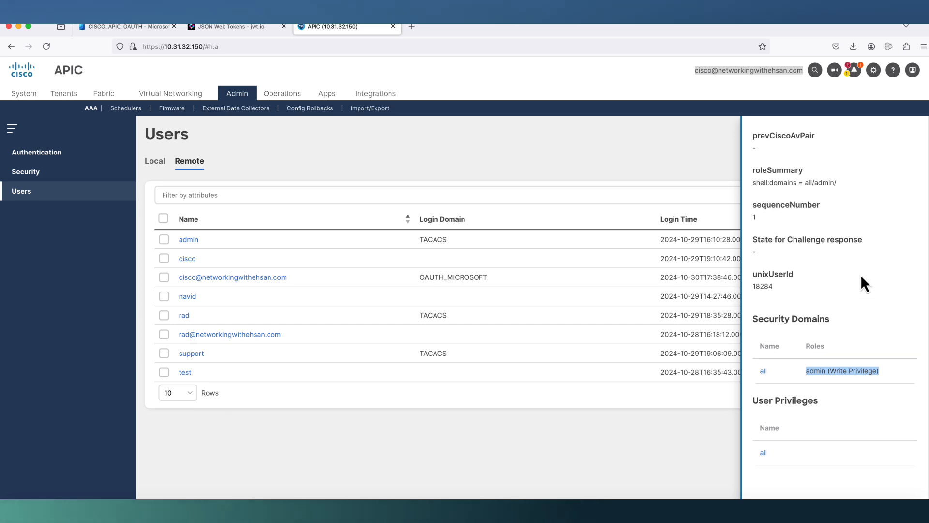
scroll(861, 275, up, 8)
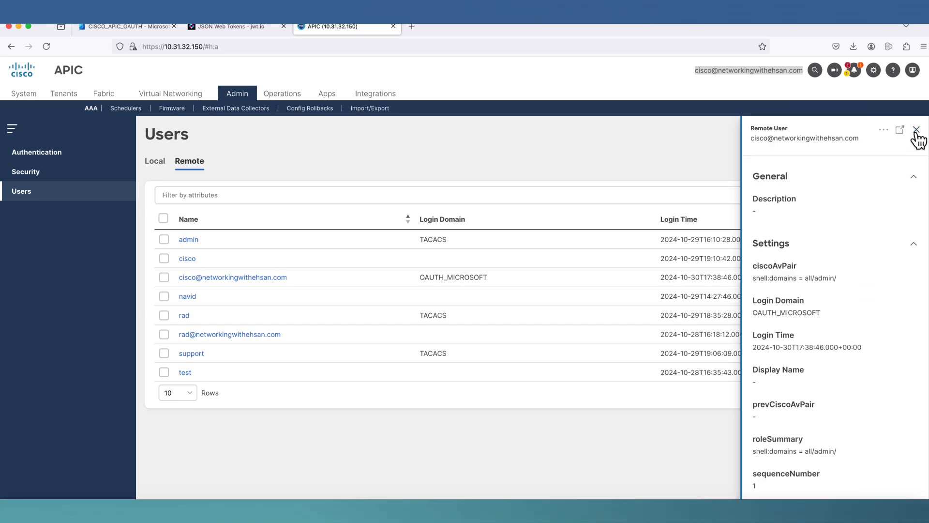
click(913, 71)
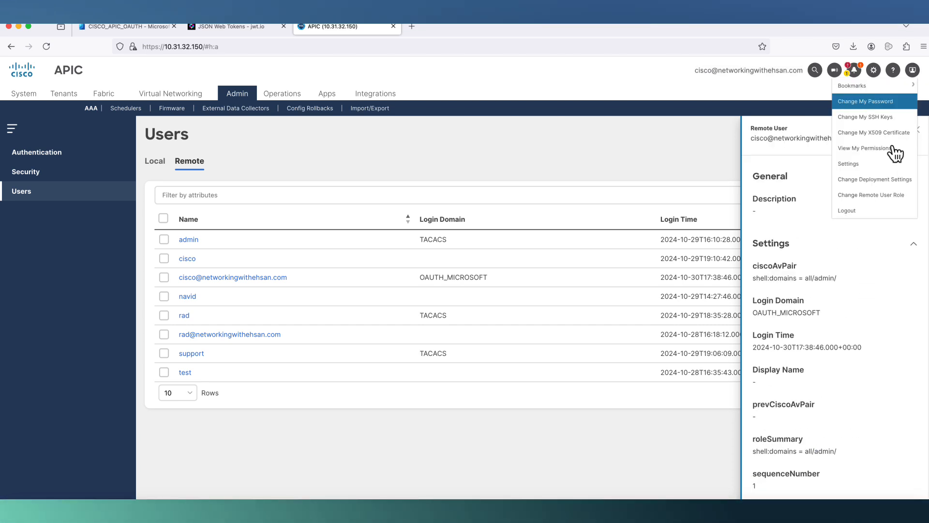
- Log out, pick the OAUTH-MICROSOFT domain, finish the Microsoft sign-in and pass the welcome screen
click(868, 211)
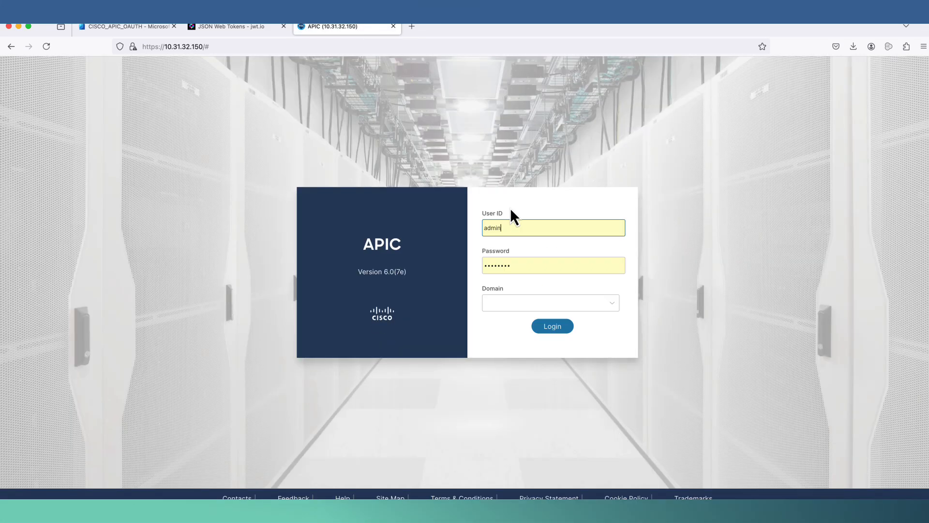
click(516, 303)
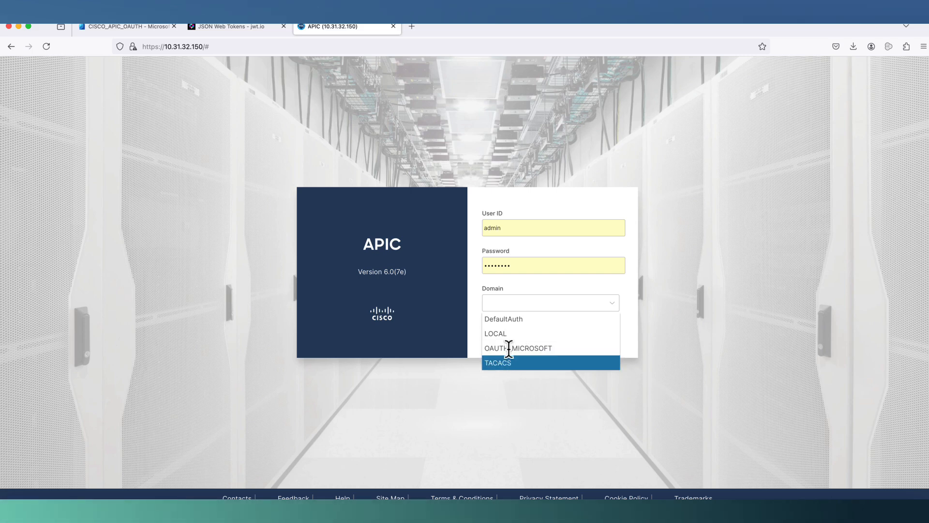
click(508, 347)
click(551, 301)
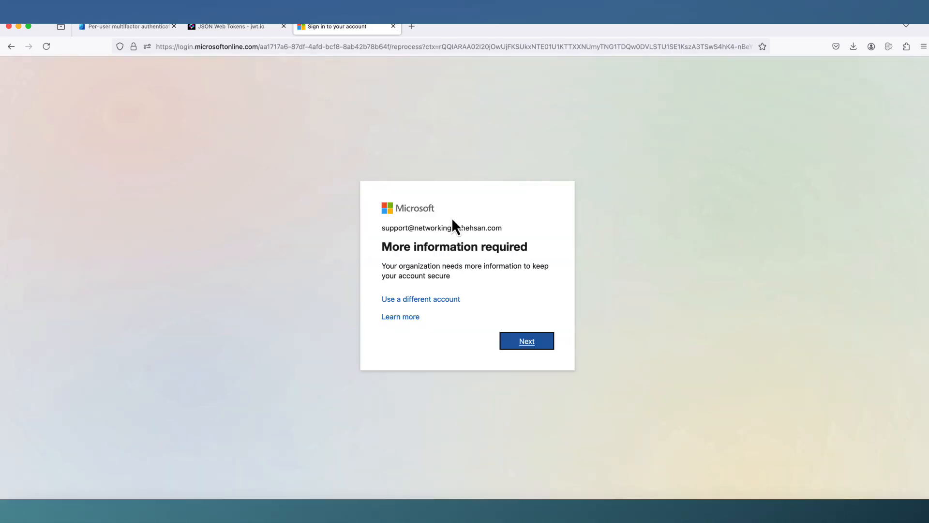
click(520, 341)
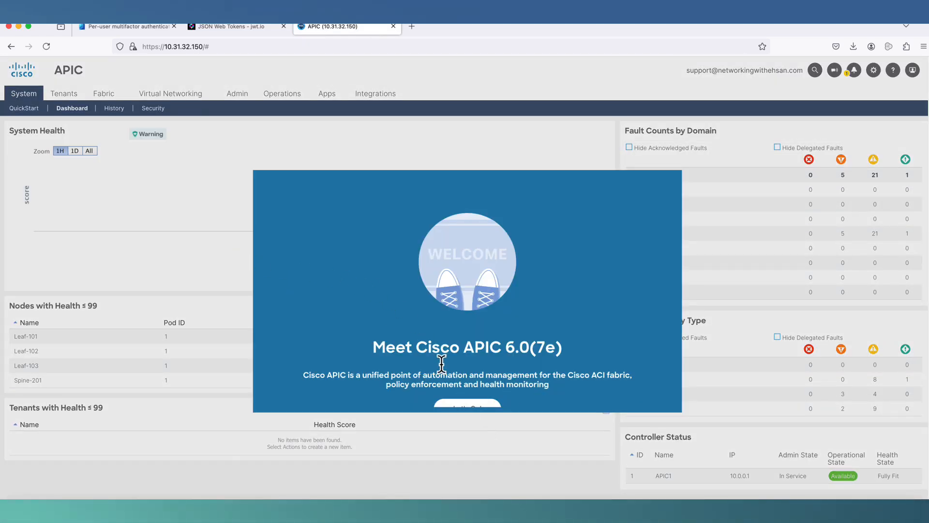
click(467, 406)
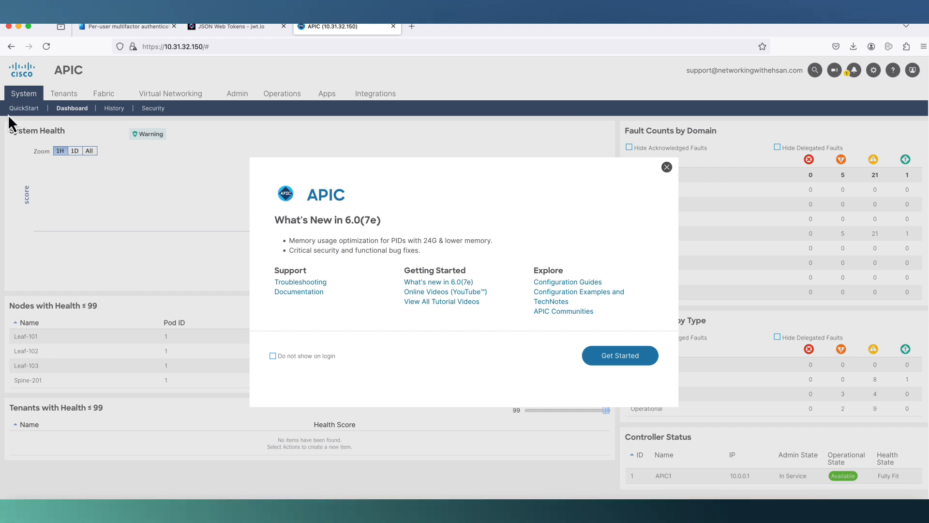
- Verify Create Tenant/Delete are greyed out in Tenants and Remote users shows no rows
click(667, 167)
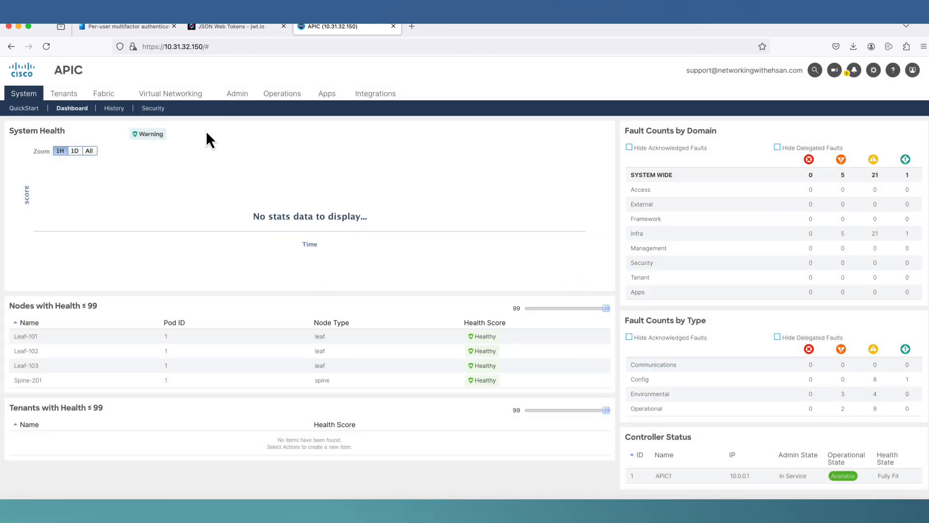
click(65, 97)
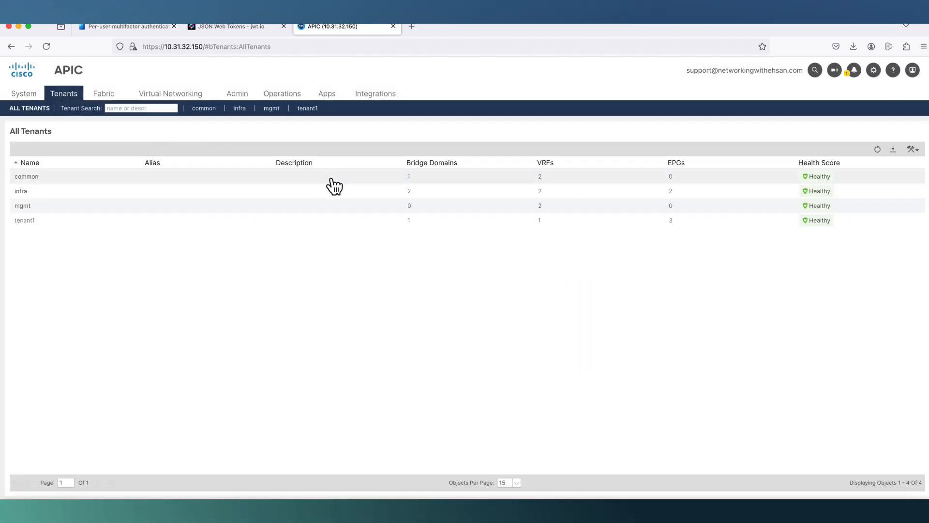
click(912, 150)
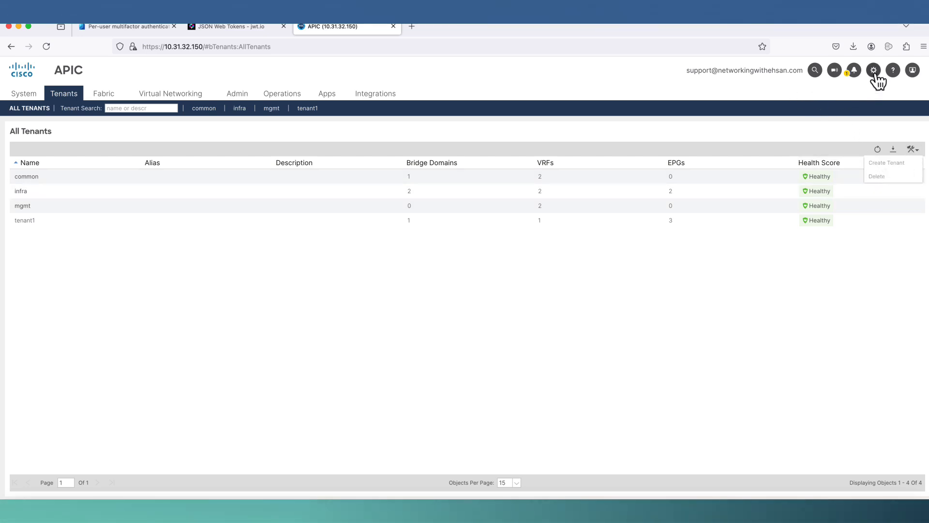
click(246, 97)
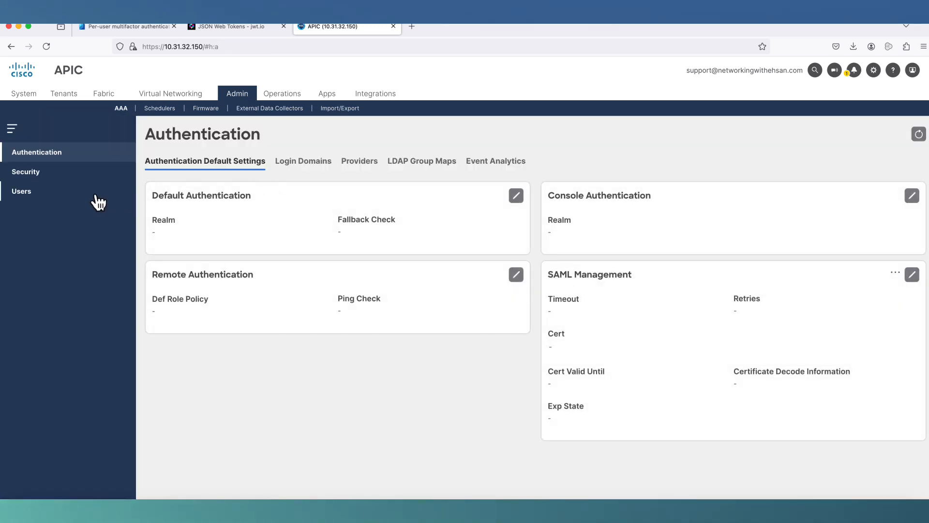
click(98, 203)
click(187, 167)
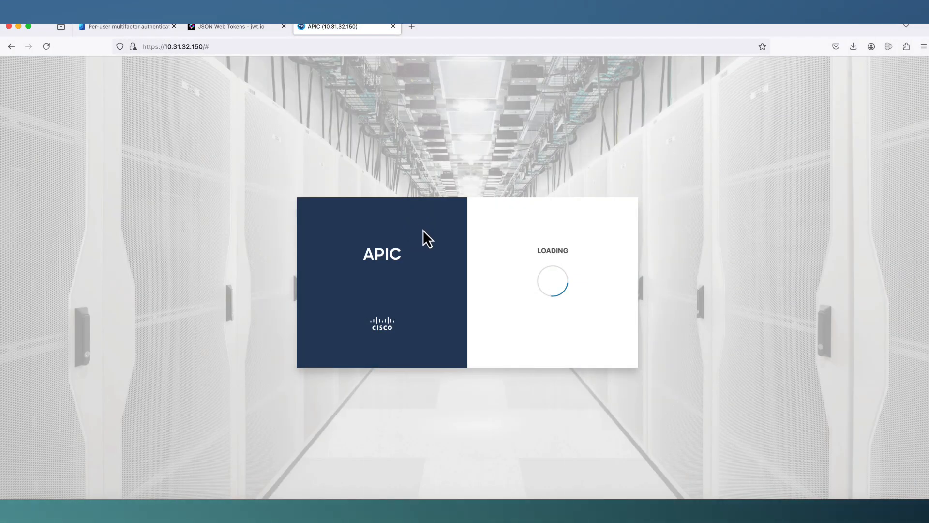
- Log in to APIC as the local admin using the LOCAL domain
click(507, 304)
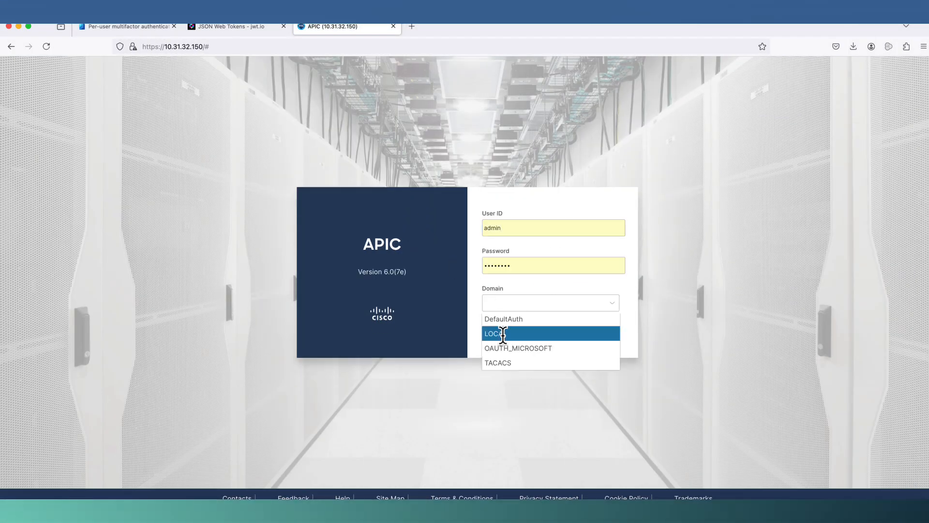
click(502, 334)
click(554, 326)
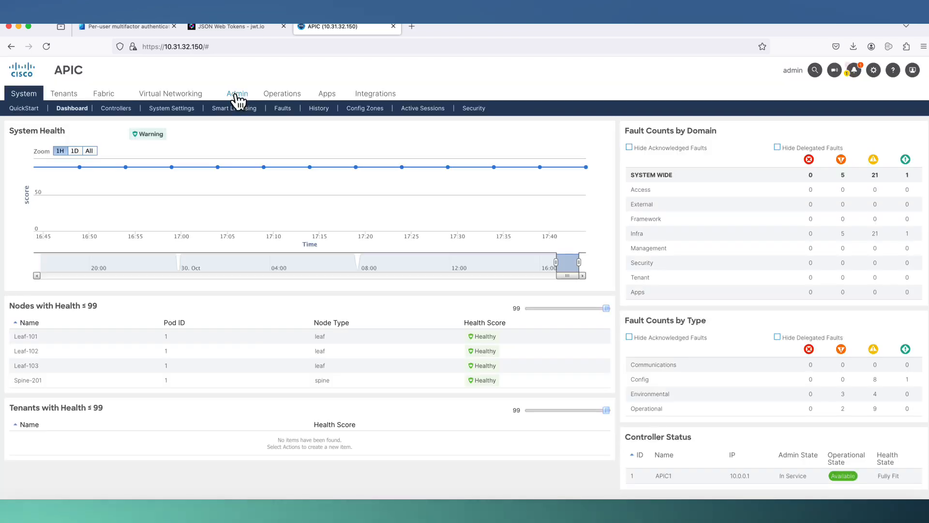
- Open the new OAUTH_MICROSOFT remote user and confirm its read-all role on all security domains
click(238, 95)
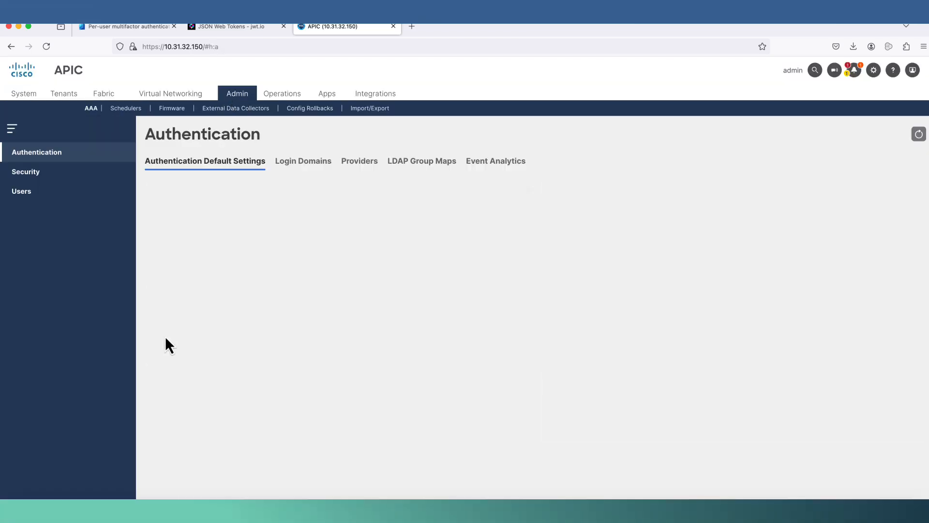
click(48, 195)
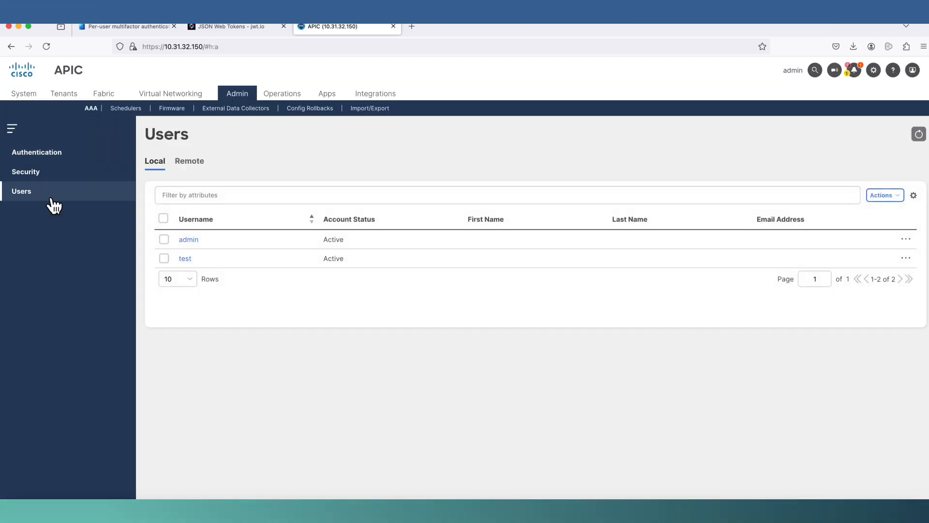
click(190, 164)
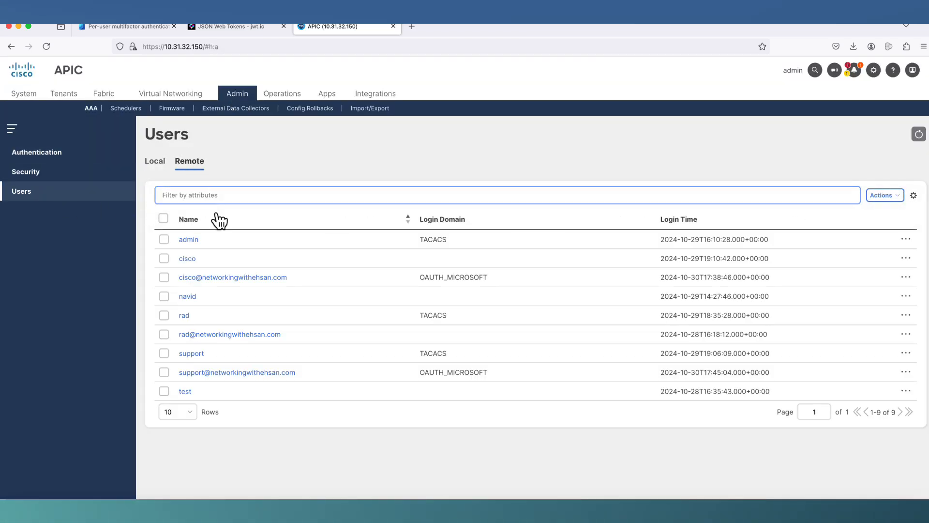
click(204, 374)
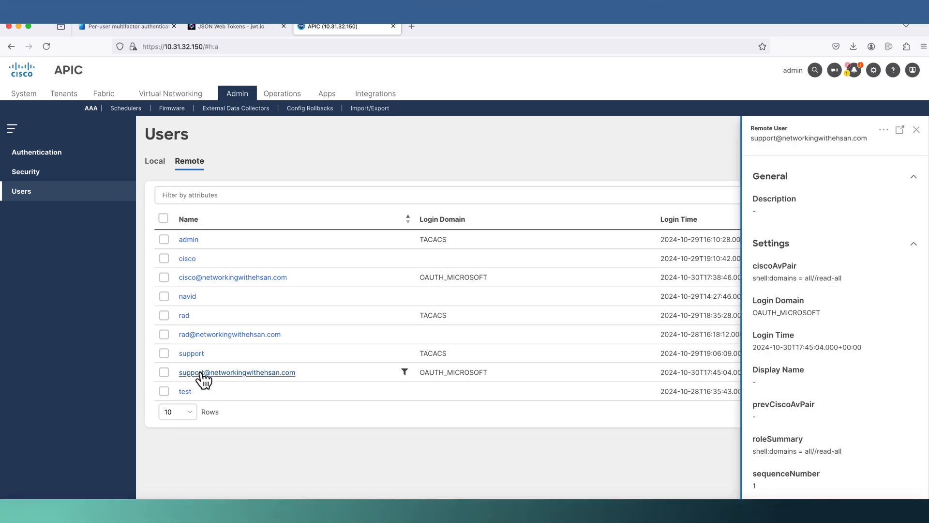
scroll(823, 271, down, 1)
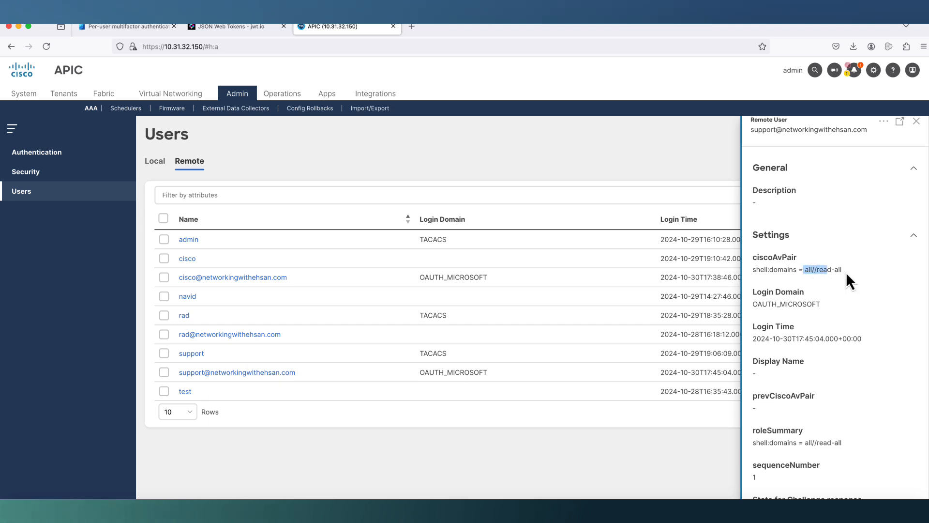
scroll(815, 296, down, 5)
drag(806, 295, 872, 289)
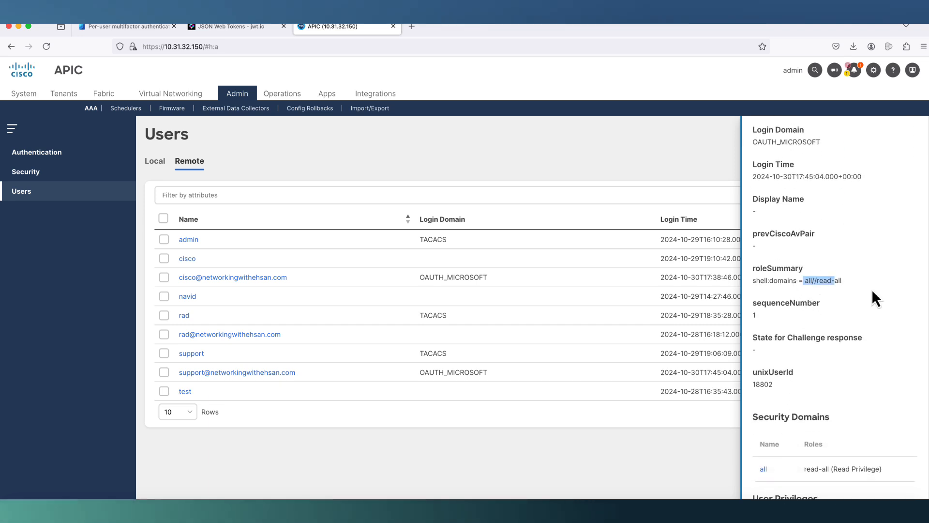
scroll(863, 293, down, 3)
scroll(867, 265, up, 8)
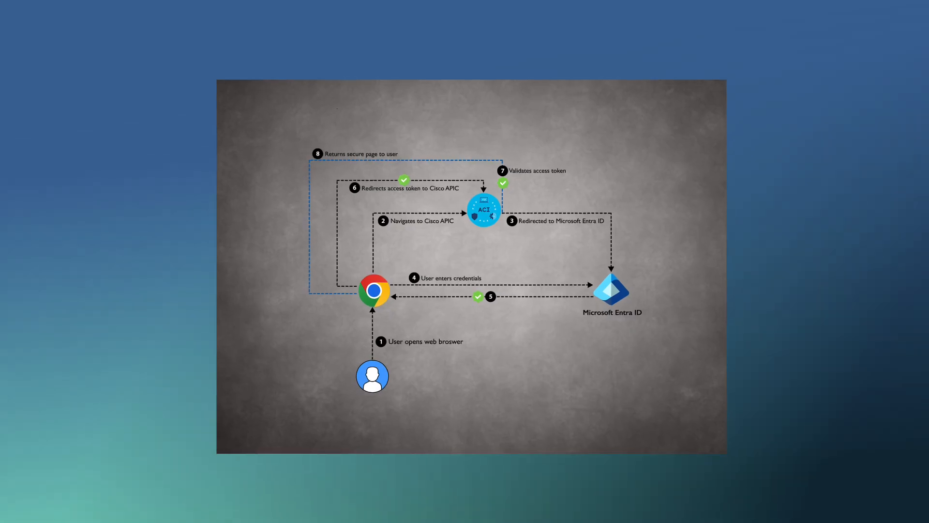